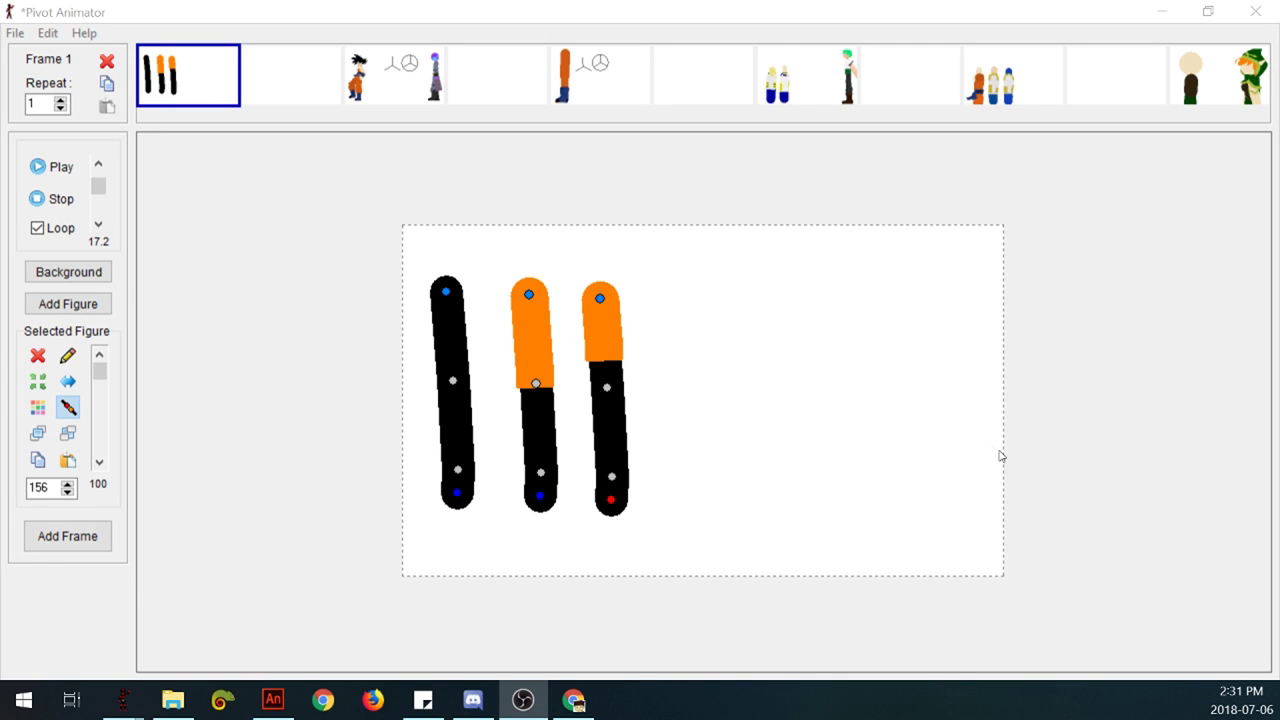
Step: Set the opacity of the all-black leg figure to 33 in frame 1
left_click(826, 432)
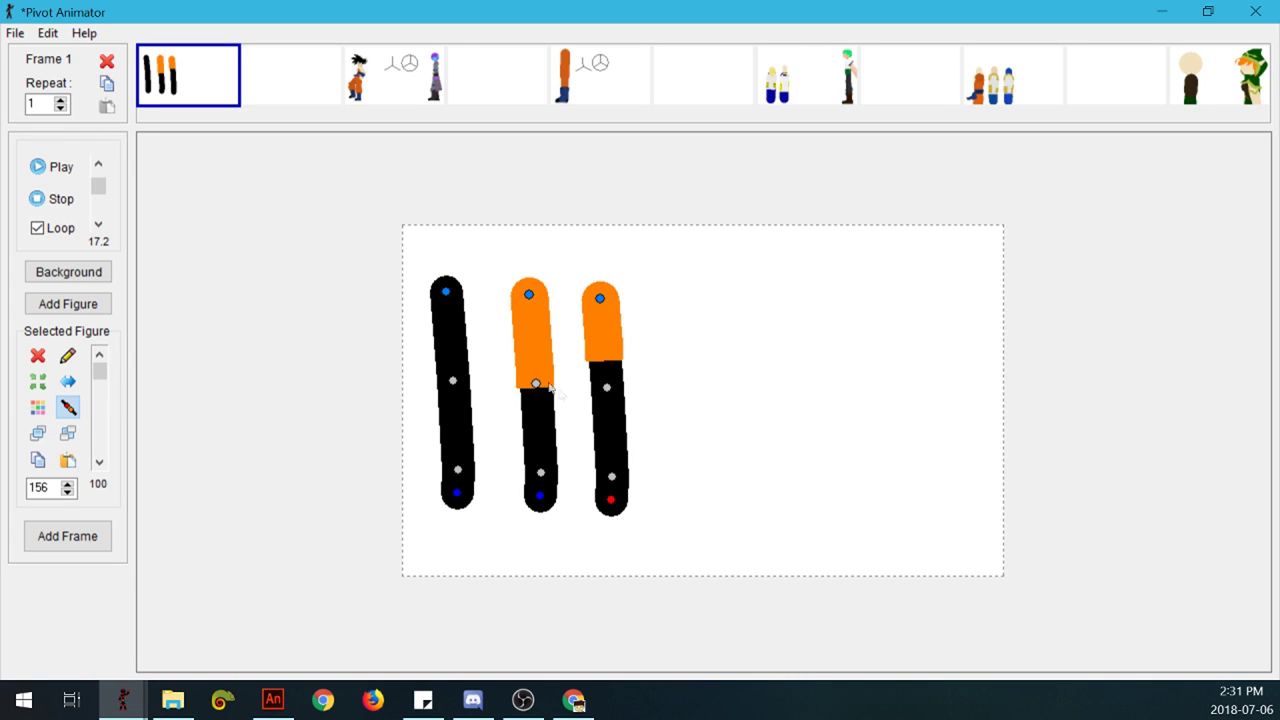
left_click(453, 381)
left_click(99, 383)
left_click_drag(99, 383, 99, 424)
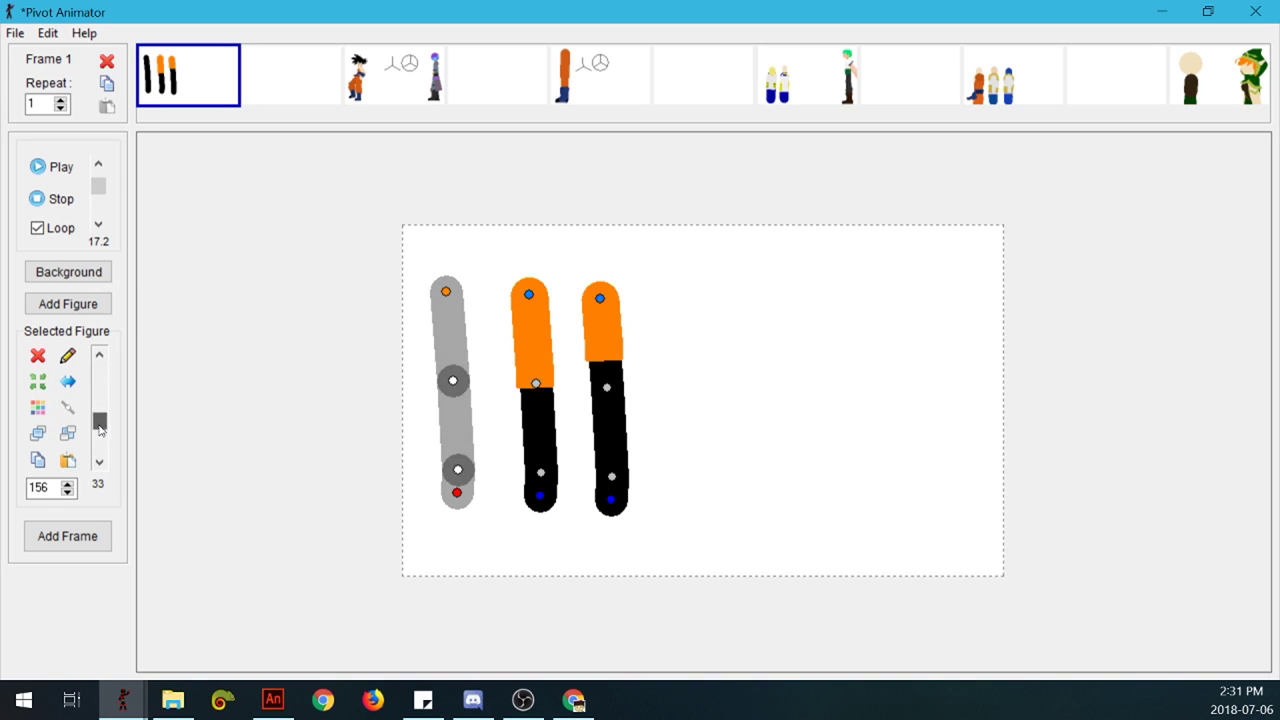
Step: Separate the faded leg into thigh, shin and foot figures and move the pieces apart
left_click(454, 386)
left_click(455, 407)
left_click_drag(456, 384, 415, 440)
left_click(459, 382)
left_click(423, 554)
key("ctrl+j")
left_click_drag(424, 532, 413, 637)
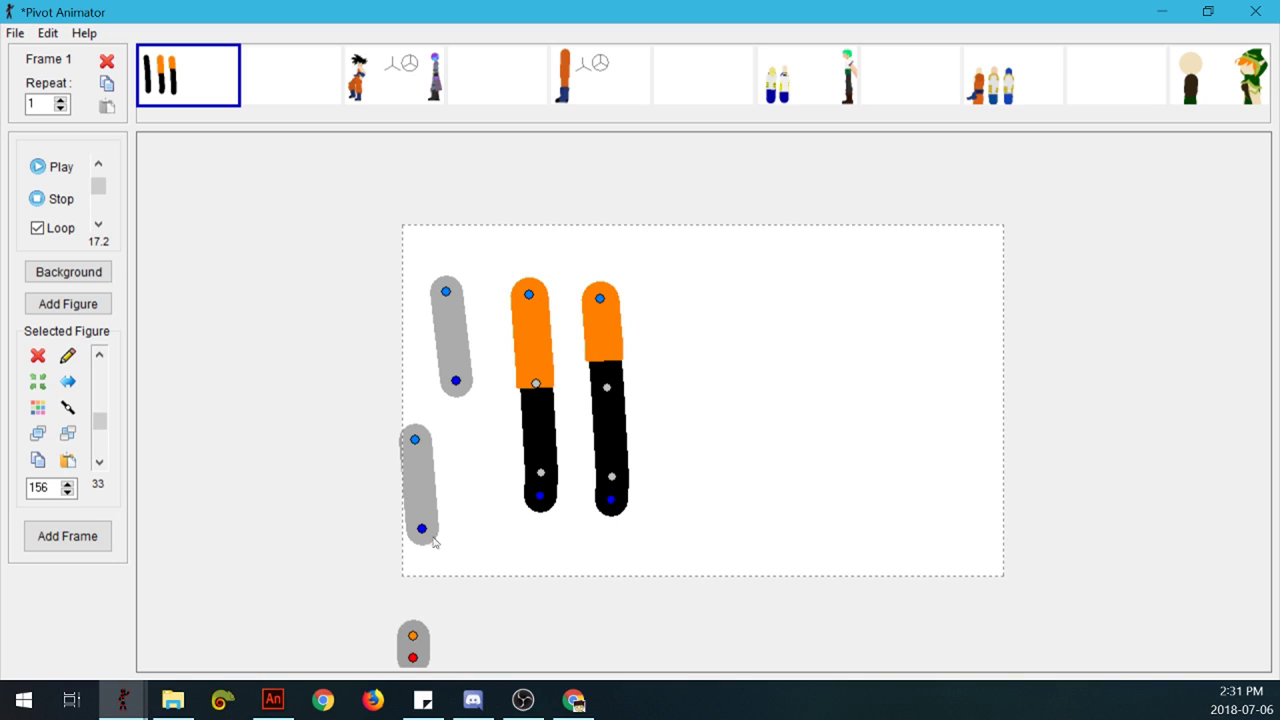
Step: Join the foot back onto the shin and the shin back onto the thigh of the faded leg
key("ctrl+j")
left_click(423, 530)
left_click_drag(415, 440, 461, 438)
key("ctrl+j")
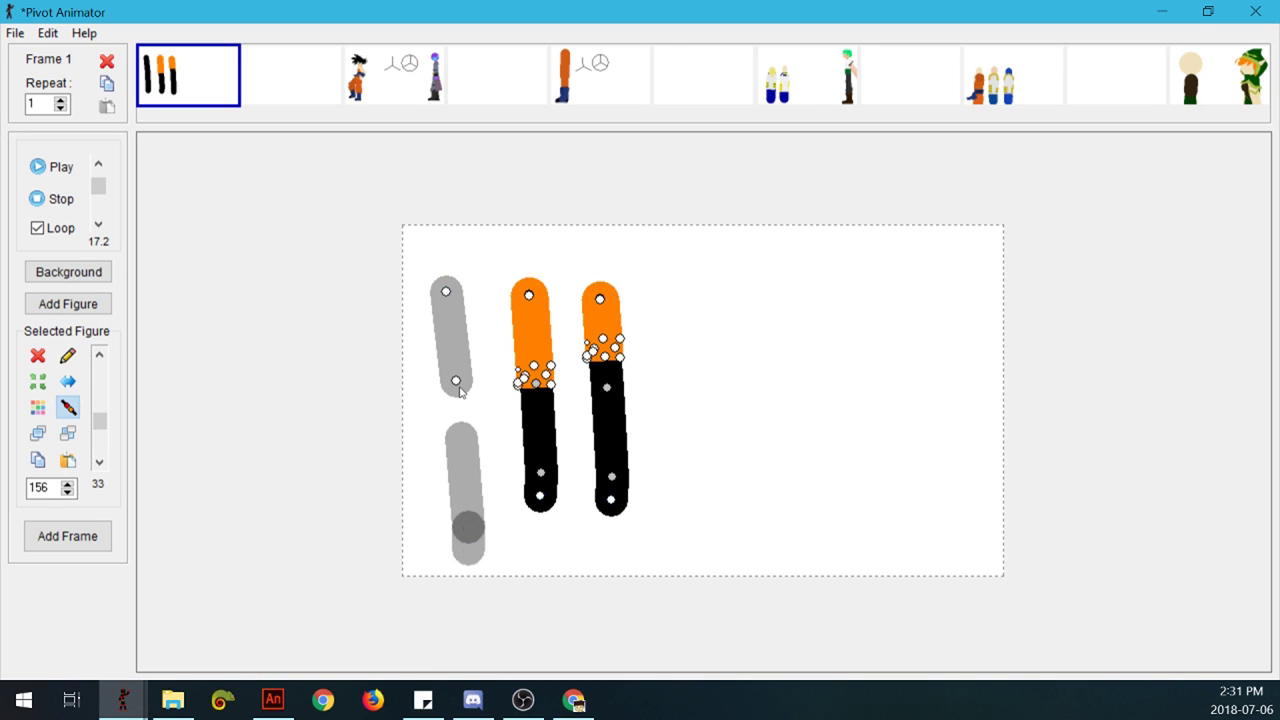
left_click(457, 383)
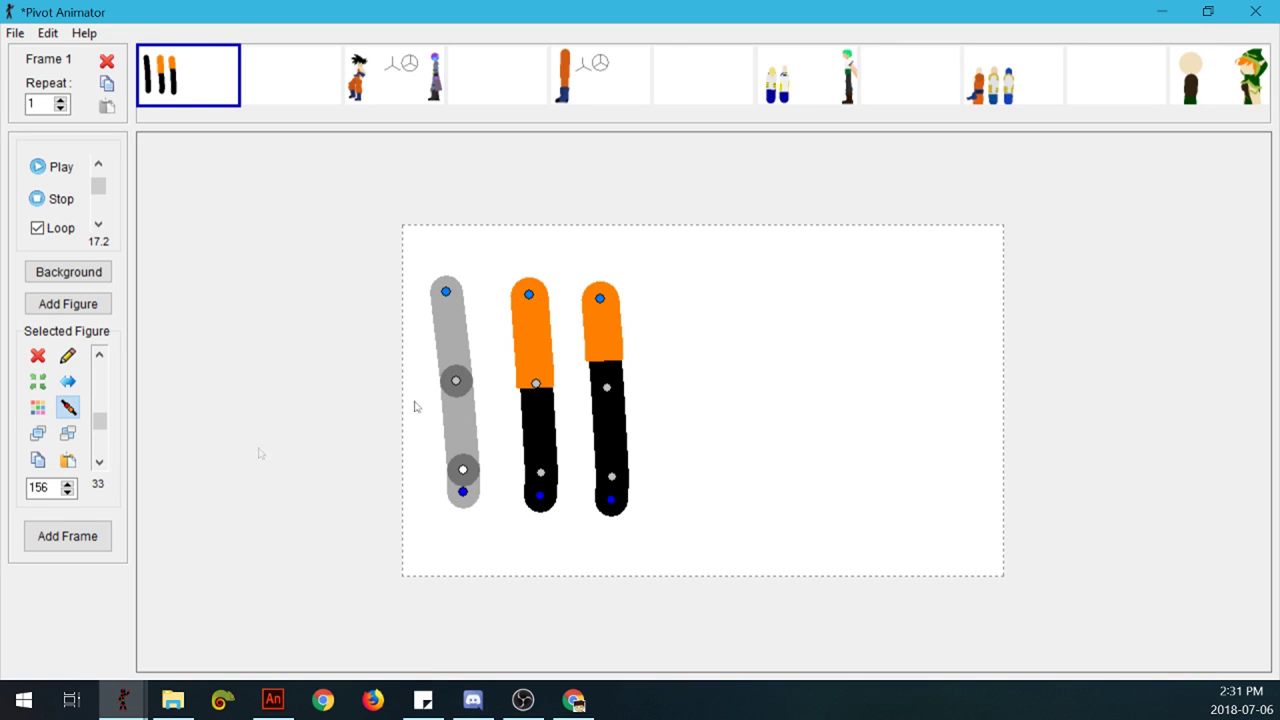
Step: Set the rejoined leg's opacity to 38 and straighten it at the knee
left_click(457, 382)
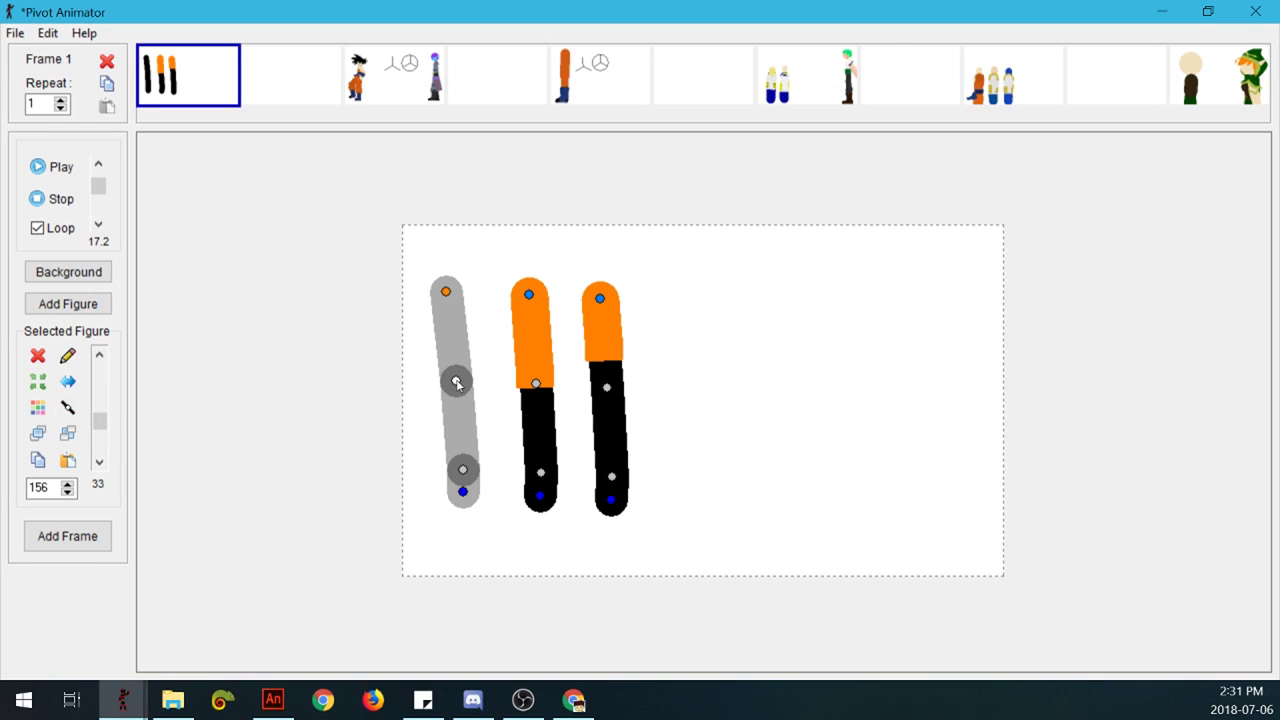
left_click_drag(100, 421, 166, 420)
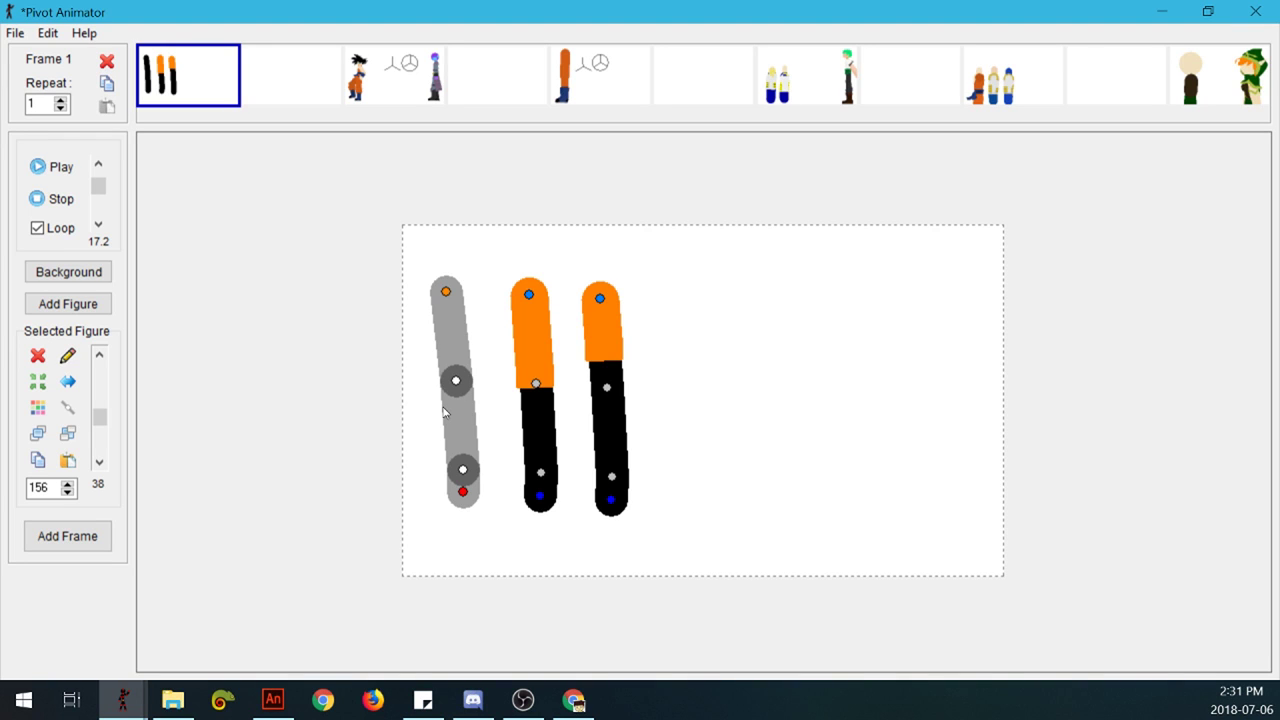
left_click_drag(456, 381, 452, 380)
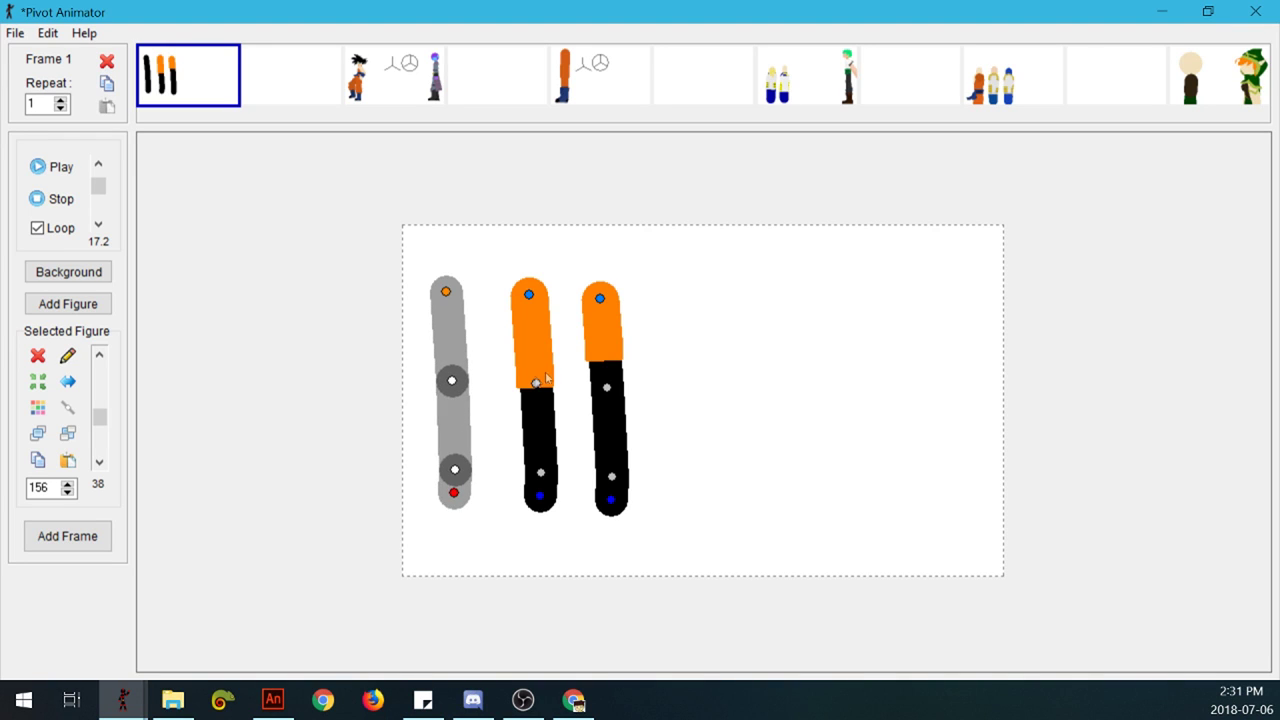
Step: Swing the middle orange-and-black leg around its joints and return it to a nearly straight pose
left_click_drag(544, 392, 538, 433)
left_click_drag(535, 386, 544, 486)
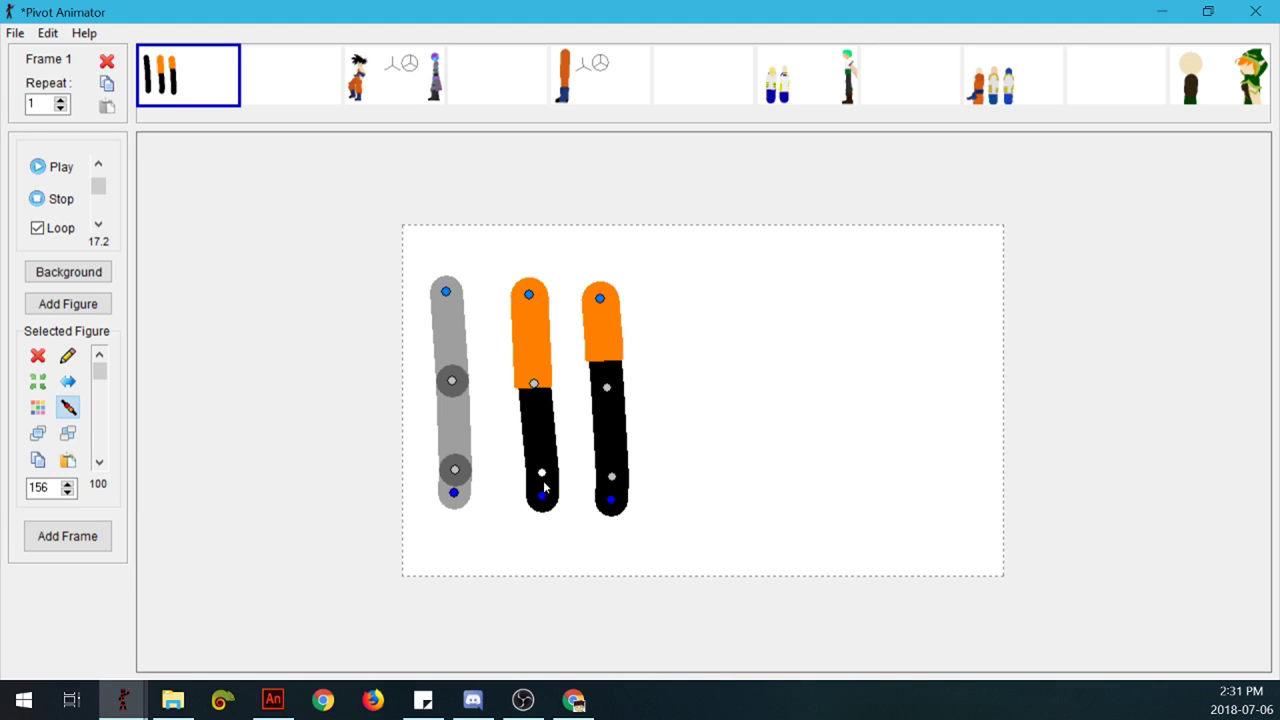
left_click_drag(534, 384, 446, 326)
left_click_drag(467, 242, 528, 447)
key("ctrl+z")
key("ctrl+z")
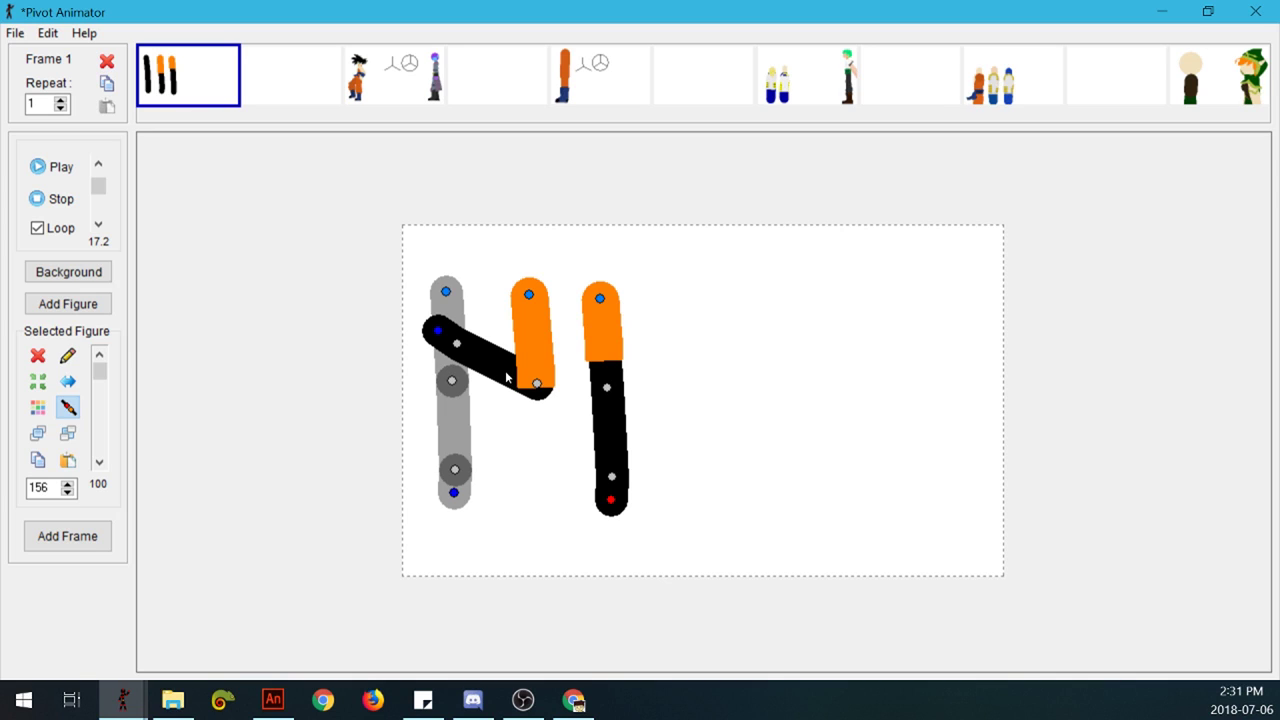
left_click_drag(507, 375, 547, 400)
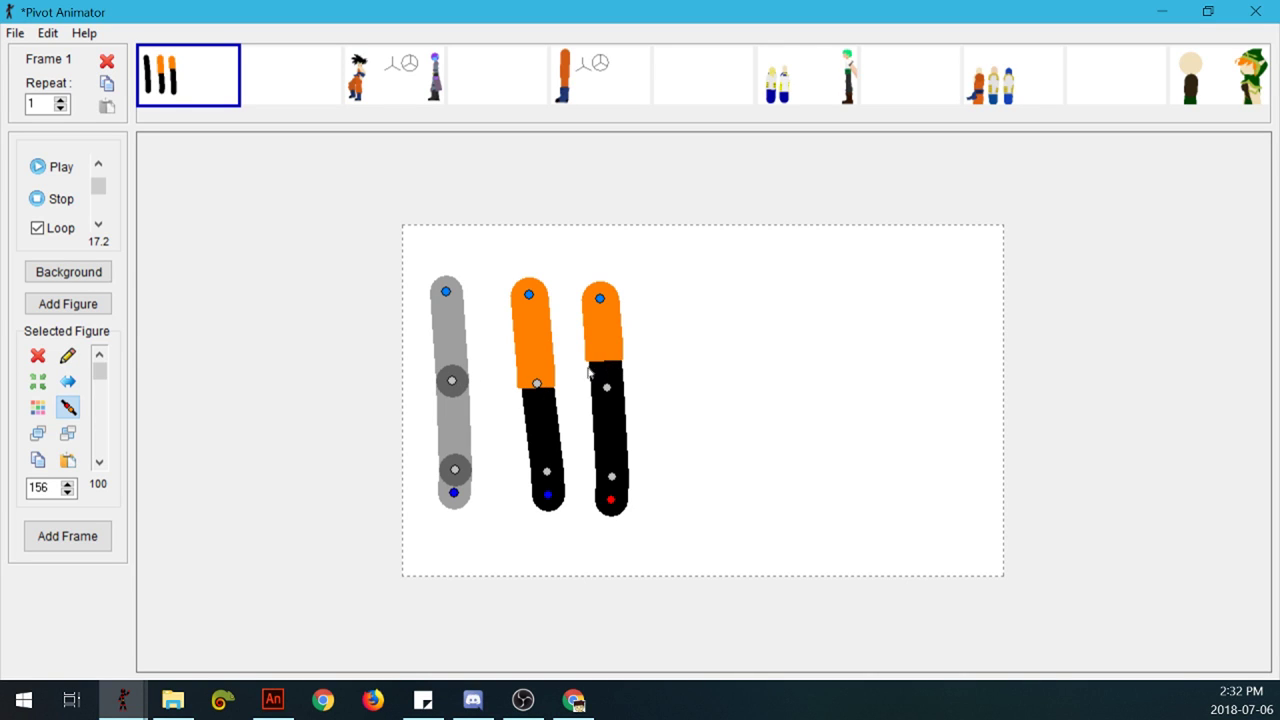
left_click_drag(552, 470, 543, 475)
Step: Add a thin red line figure and lay it horizontally across the middle leg's knee
key("ctrl+v")
key("ctrl+l")
left_click(552, 213)
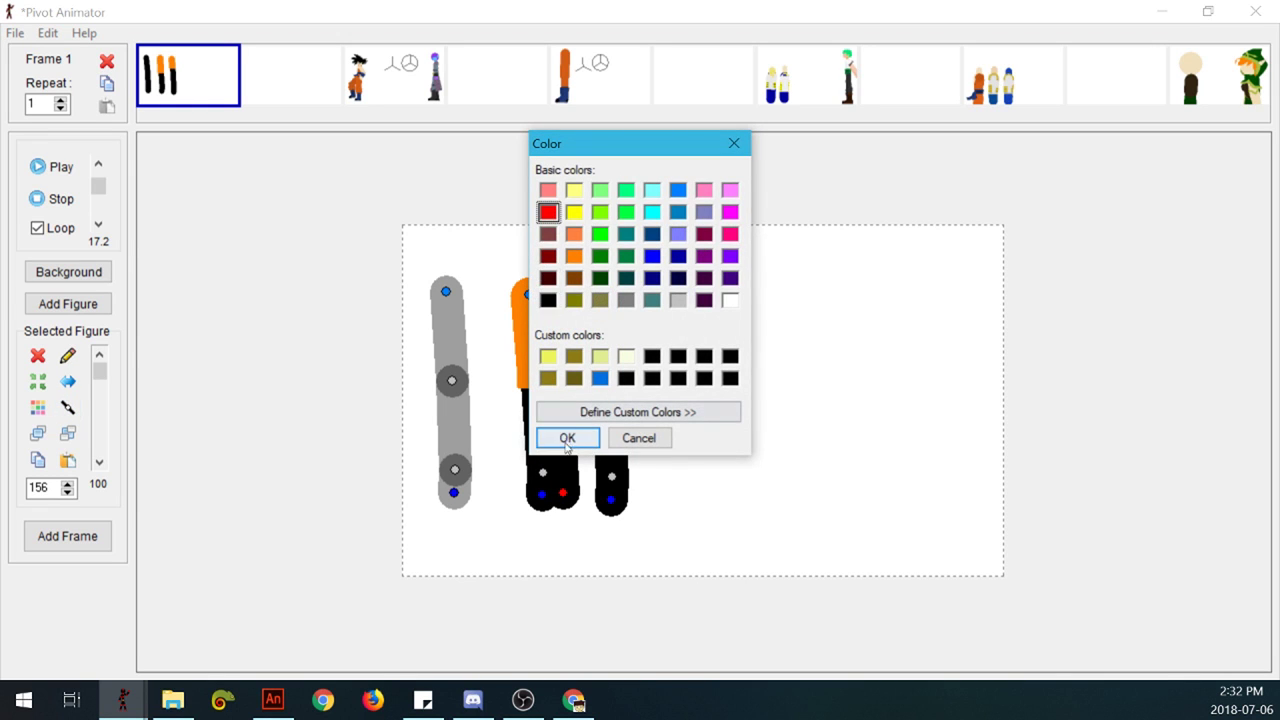
left_click(568, 447)
left_click_drag(564, 493, 690, 411)
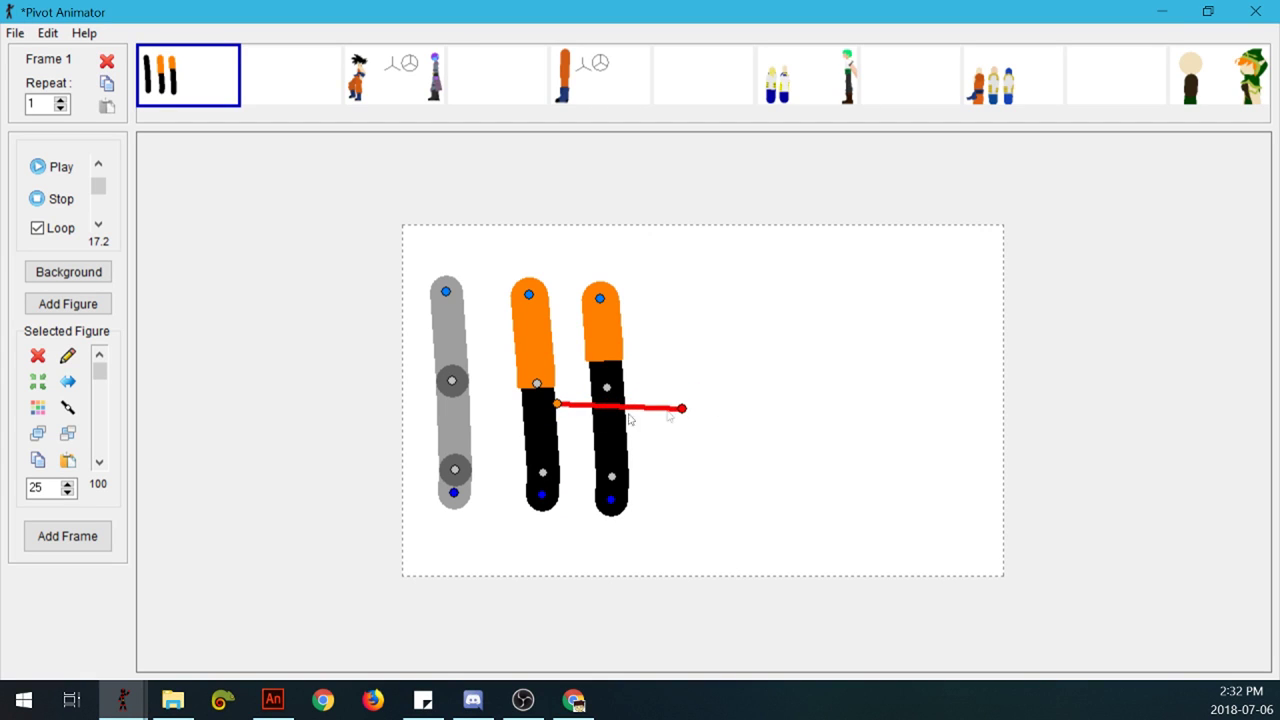
left_click_drag(557, 404, 388, 361)
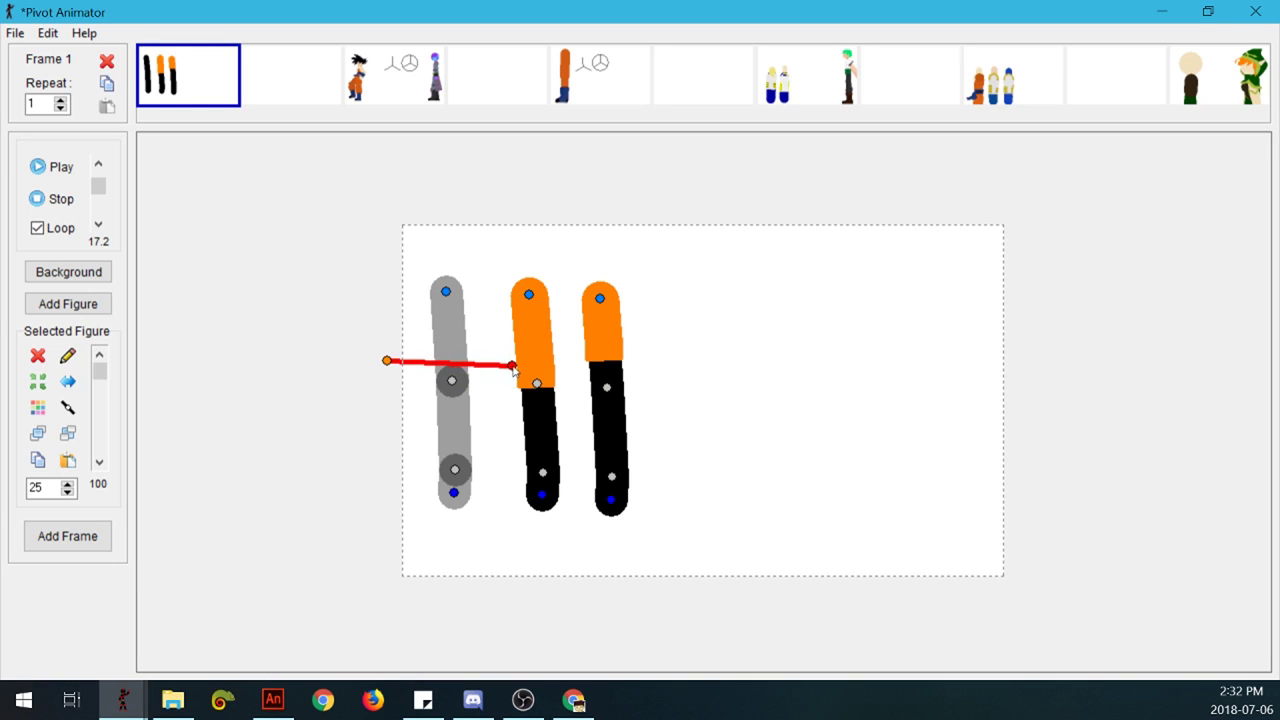
left_click_drag(513, 369, 515, 366)
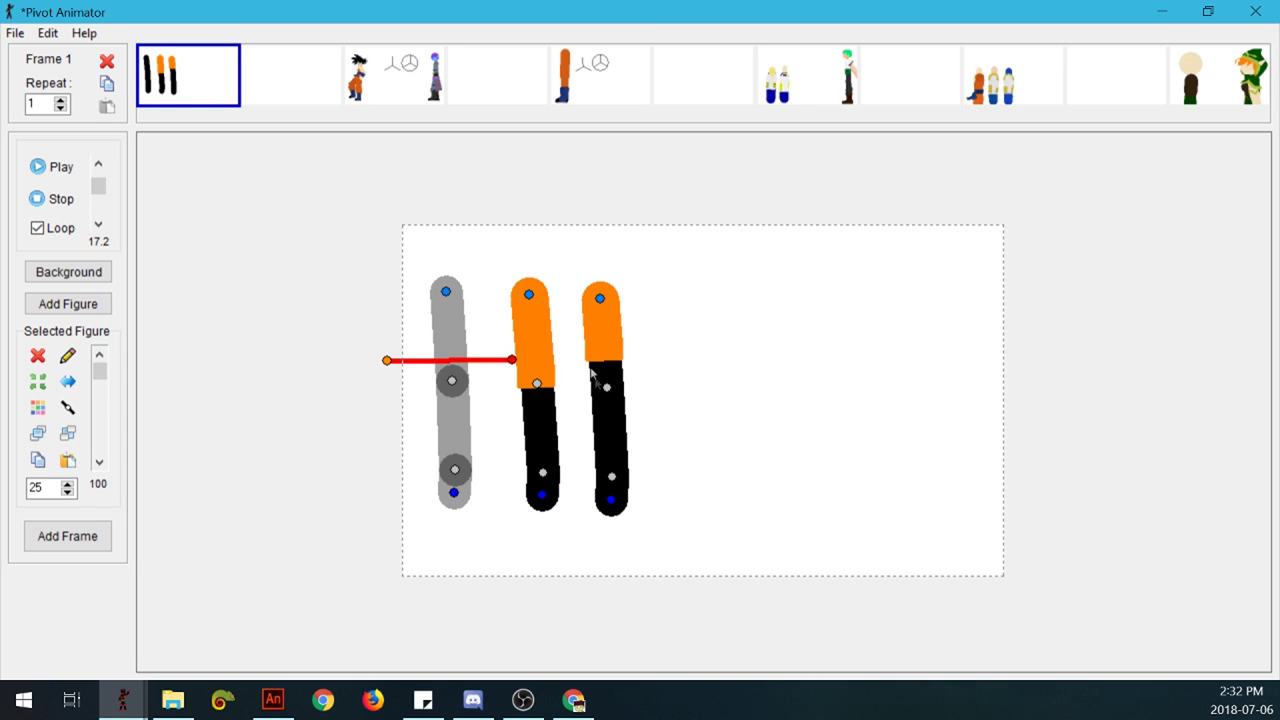
left_click_drag(387, 362, 474, 389)
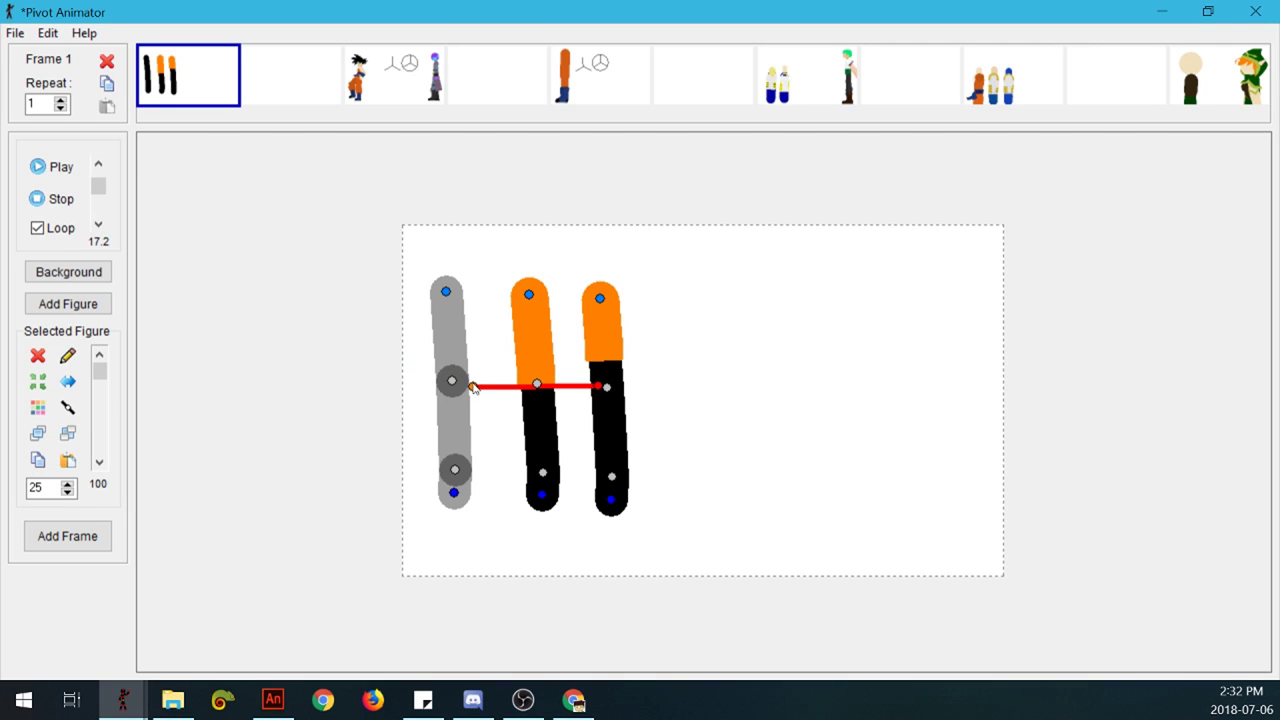
Step: Move the red line to the empty canvas area beside the legs and try different shin bends on the middle leg
left_click_drag(474, 387, 800, 406)
left_click_drag(542, 472, 476, 474)
key("ctrl+z")
left_click_drag(926, 406, 927, 420)
left_click_drag(541, 476, 538, 528)
key("ctrl+z")
key("ctrl+z")
key("ctrl+z")
key("ctrl+z")
key("ctrl+z")
key("ctrl+z")
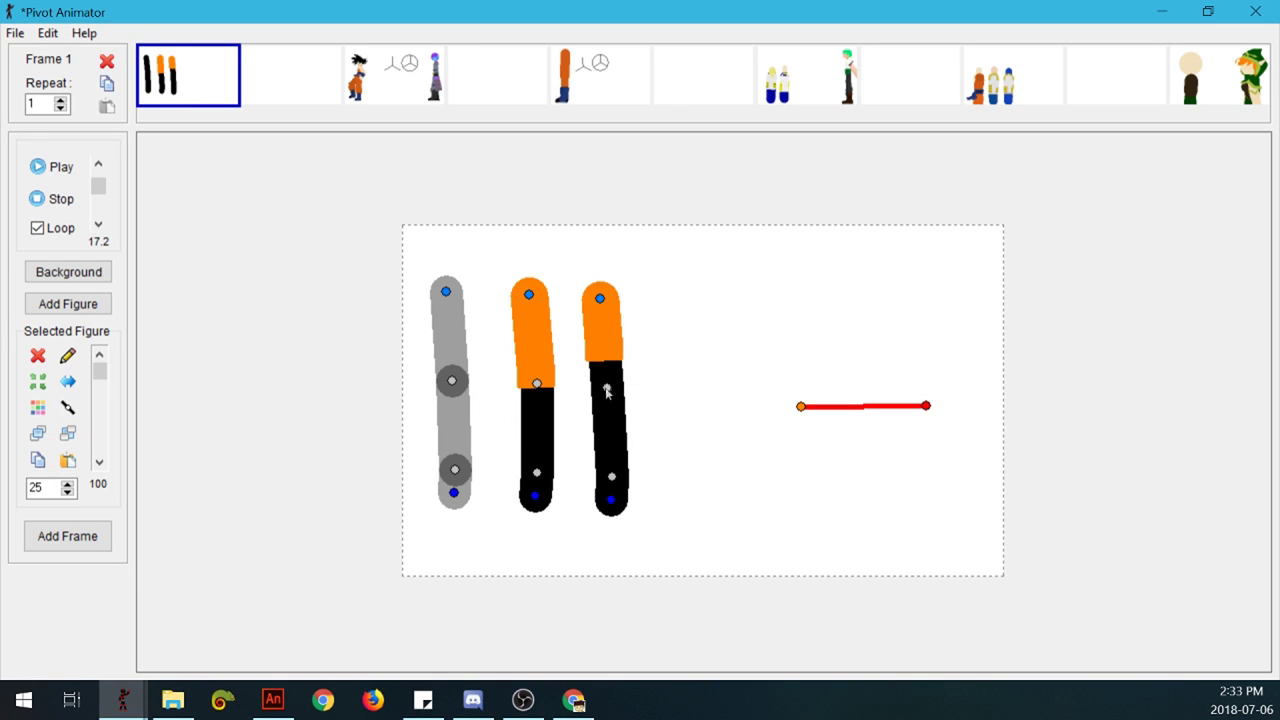
Step: Swing the middle leg sideways across the faded leg and bring its black lower part in front of the orange thigh
left_click_drag(609, 388, 589, 412)
key("ctrl+z")
left_click_drag(541, 386, 386, 332)
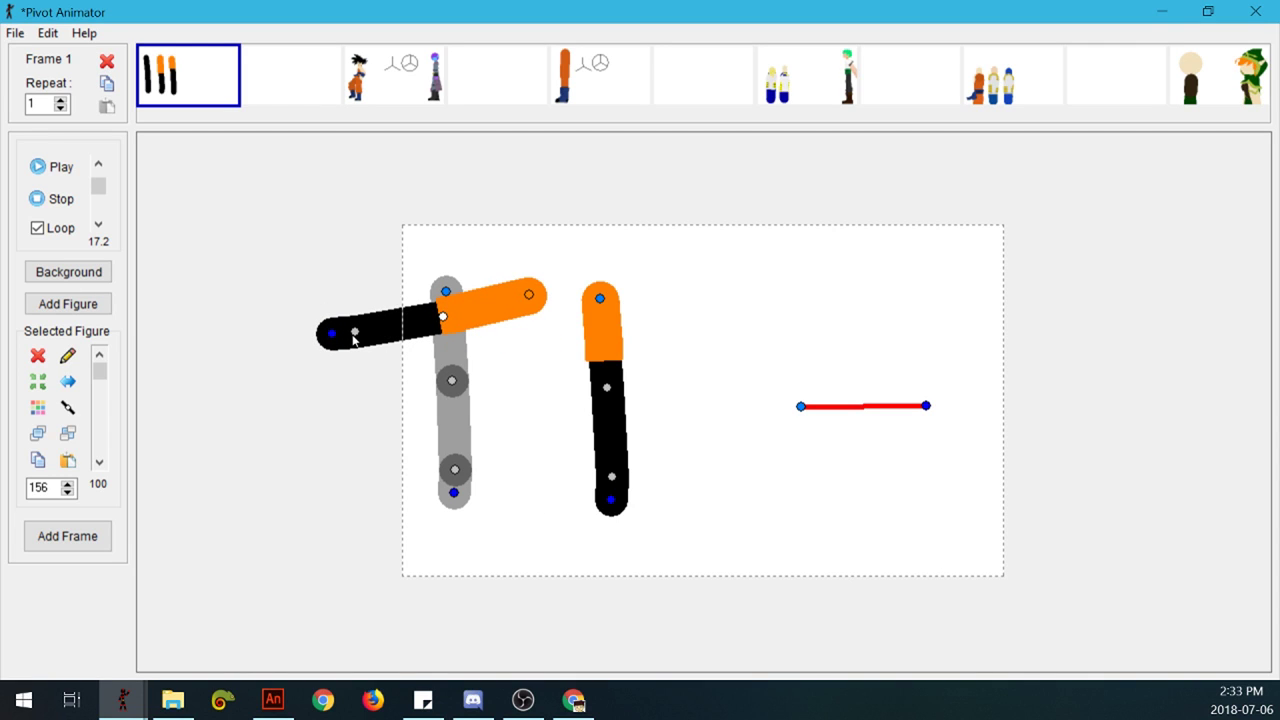
left_click(356, 338)
left_click(36, 437)
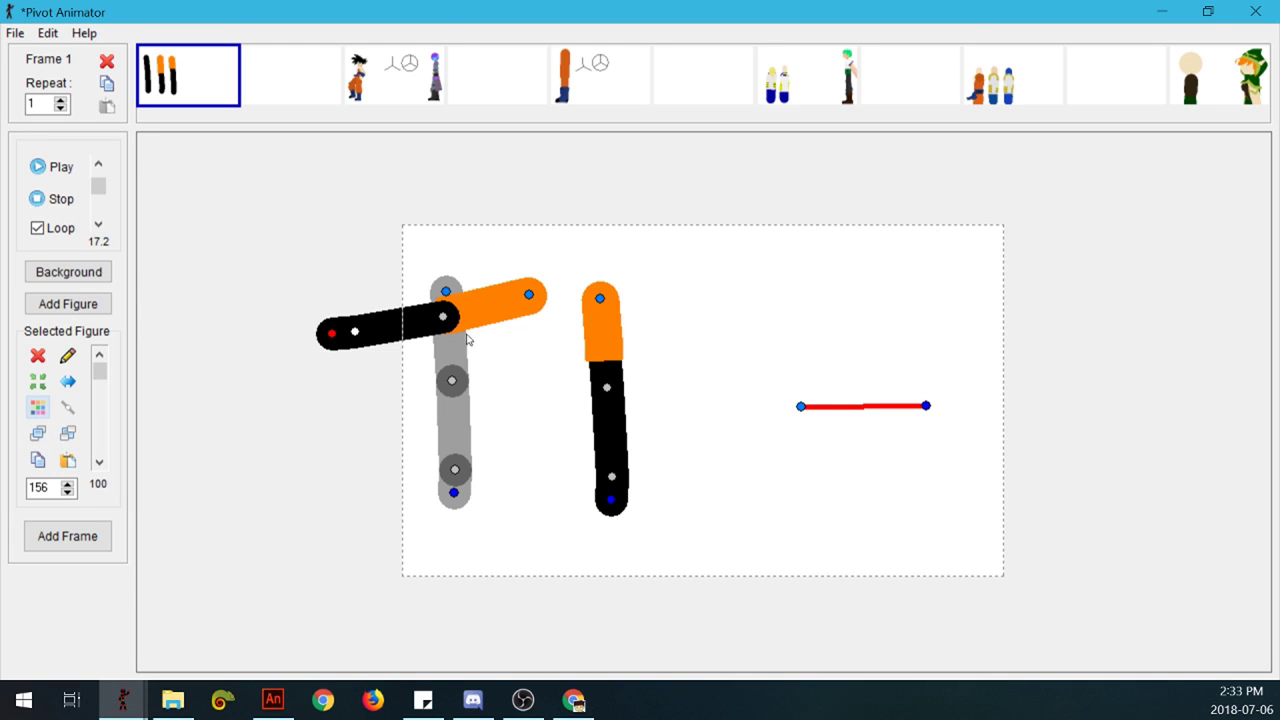
Step: Lower the middle leg to an upright pose and undo the changes made to the leg figures and red line
left_click_drag(446, 320, 531, 383)
left_click_drag(523, 490, 499, 472)
key("ctrl+z")
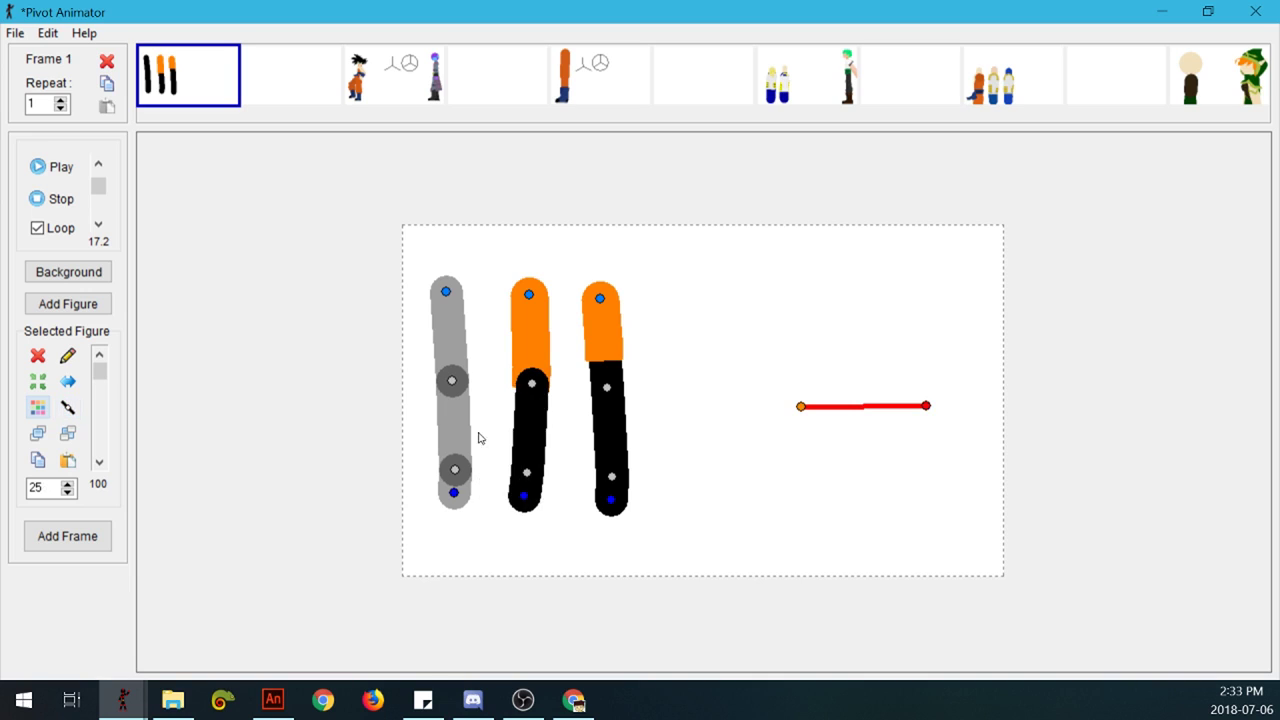
key("ctrl+z")
key("ctrl+z")
mouse_move(612, 480)
left_mouse_down()
mouse_move(562, 290)
mouse_move(706, 298)
mouse_move(650, 305)
mouse_move(530, 256)
mouse_move(620, 234)
mouse_move(654, 252)
mouse_move(652, 292)
mouse_move(650, 280)
mouse_move(598, 498)
left_mouse_up()
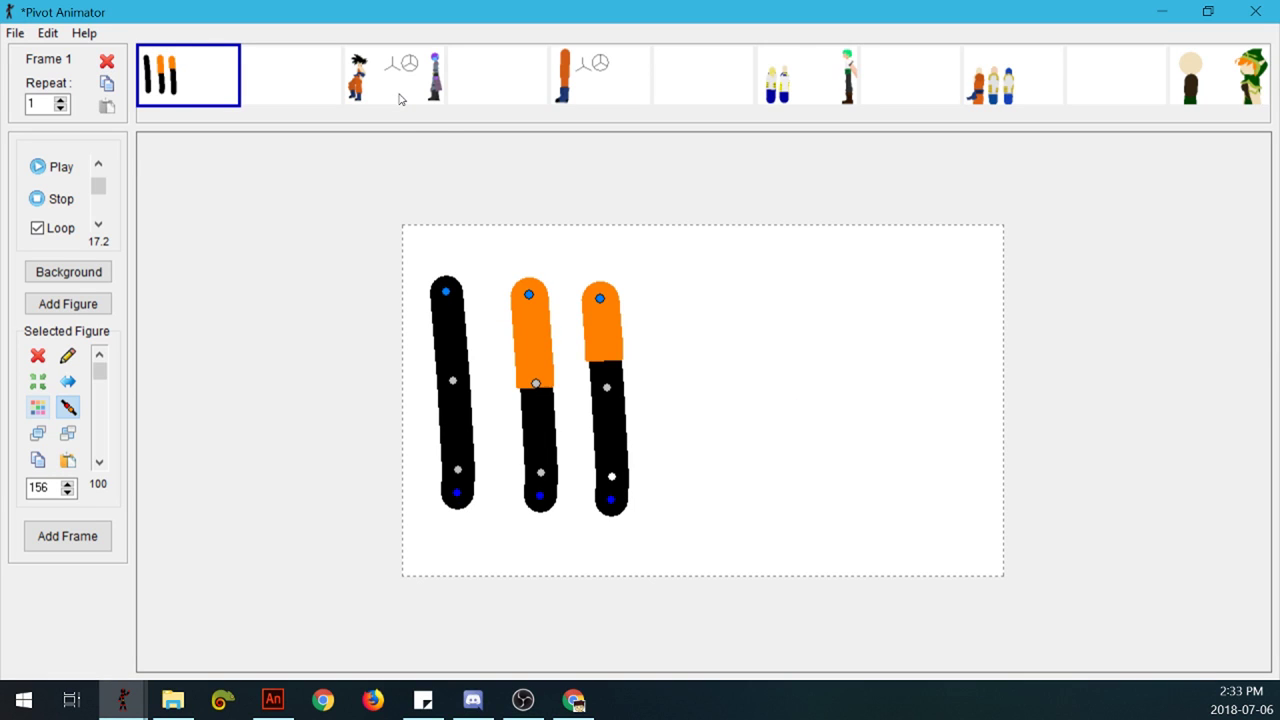
Step: Open frame 3 and raise the black-haired fighter's arm straight out in front of the body
left_click(399, 98)
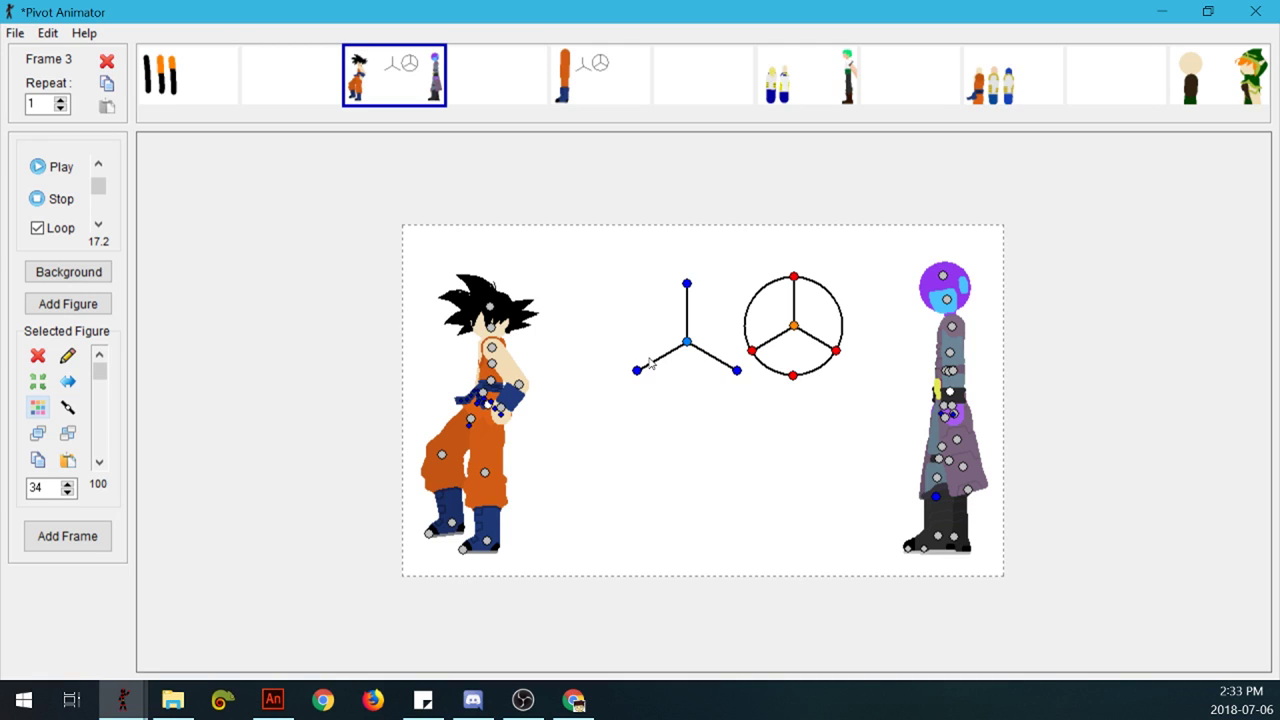
left_click(527, 378)
left_click_drag(527, 378, 557, 362)
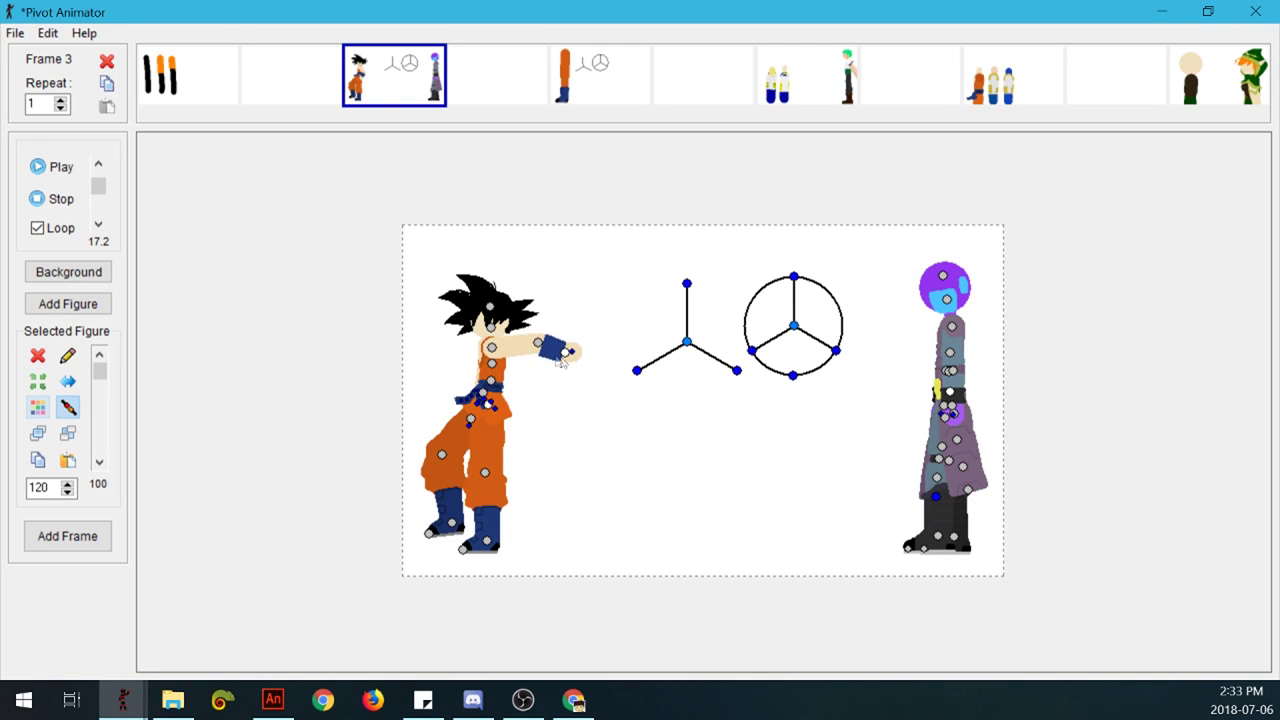
Step: Try enlarging the fighter's raised arm while it is attached to the body, and undo the enlargement
left_click(543, 345)
left_click(540, 342)
left_click_drag(540, 345, 673, 363, "shift")
left_click(488, 409)
left_click_drag(488, 409, 337, 481)
left_click_drag(627, 443, 640, 402)
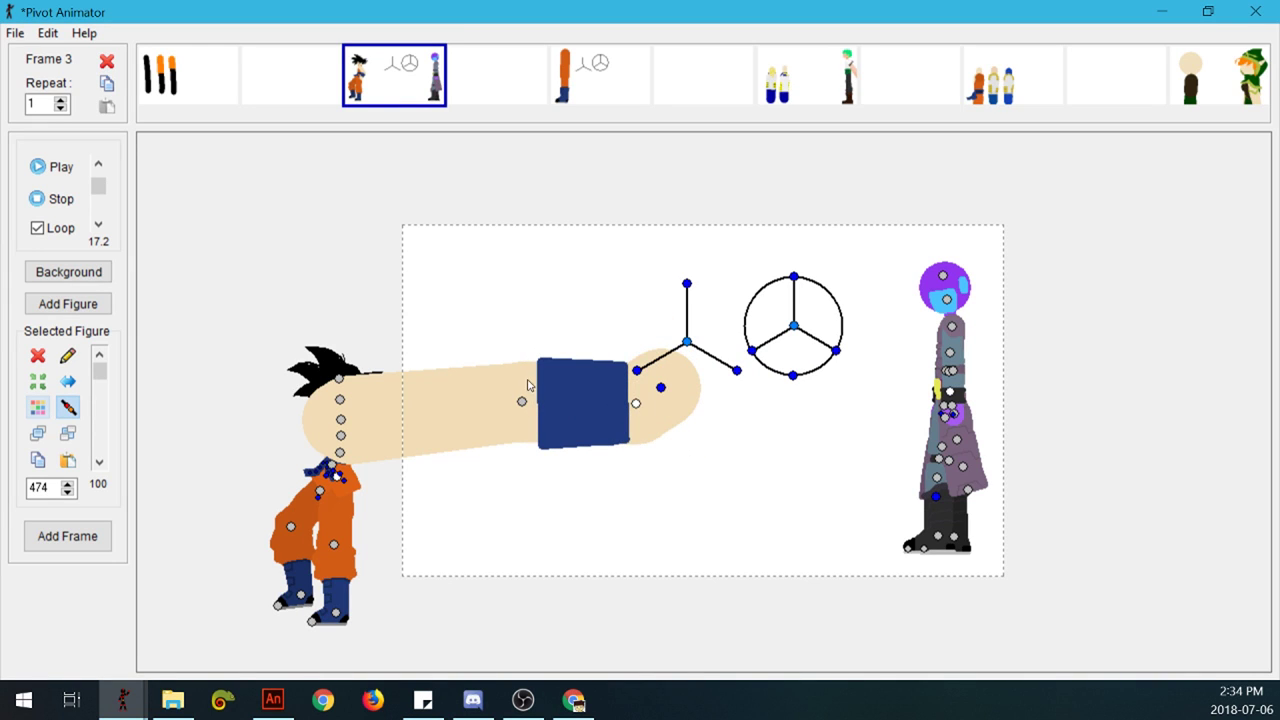
key("ctrl+z")
key("ctrl+z")
key("ctrl+z")
key("ctrl+z")
Step: Make a separate copy of the raised arm and move the fighter off the canvas to clear space around it
left_click(537, 345)
key("ctrl+c")
key("ctrl+v")
left_click_drag(489, 406, 308, 417)
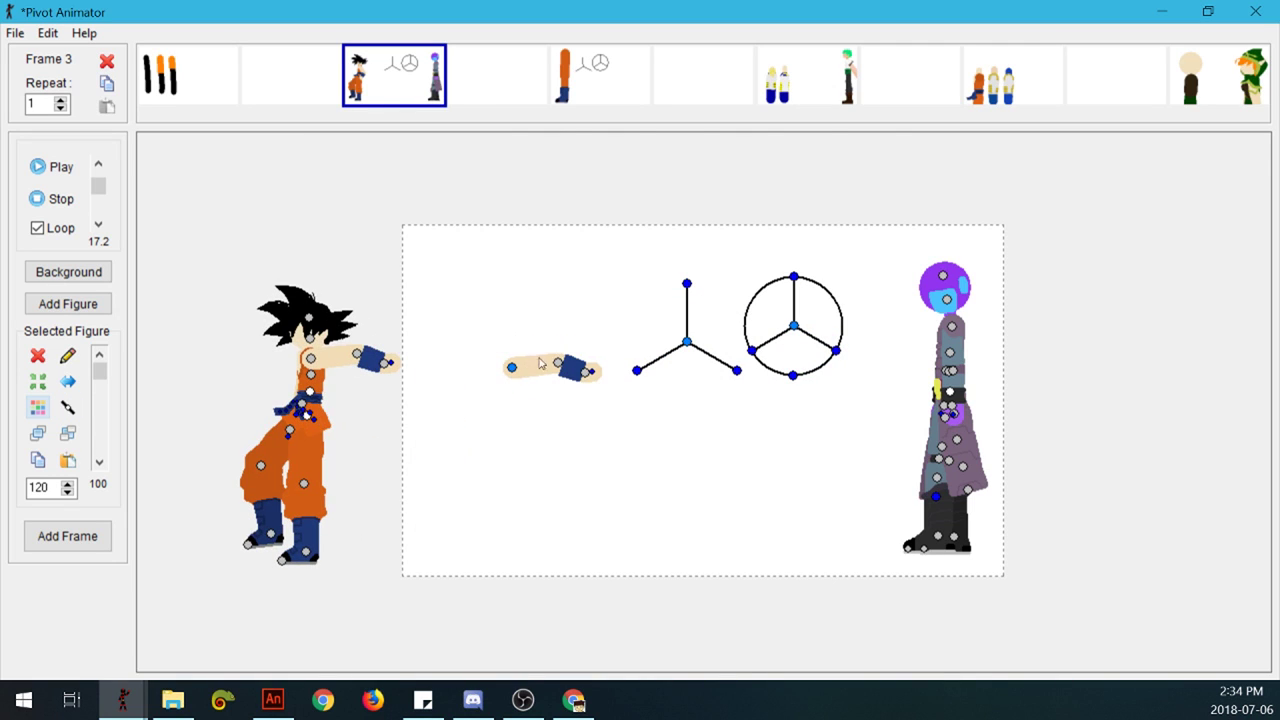
key("ctrl+z")
key("ctrl+z")
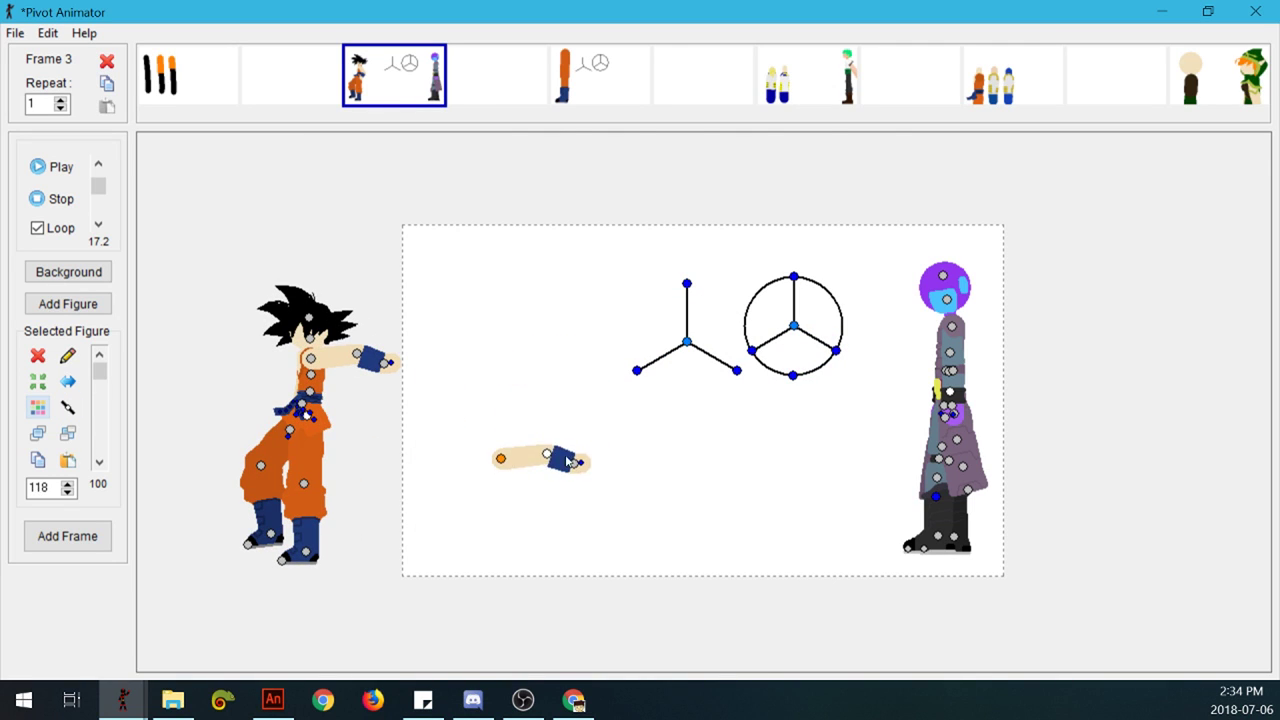
Step: Scale the separate arm up to a size of 472 and adjust the angle of its wrist
left_click_drag(548, 454, 685, 441)
left_click_drag(792, 481, 799, 436)
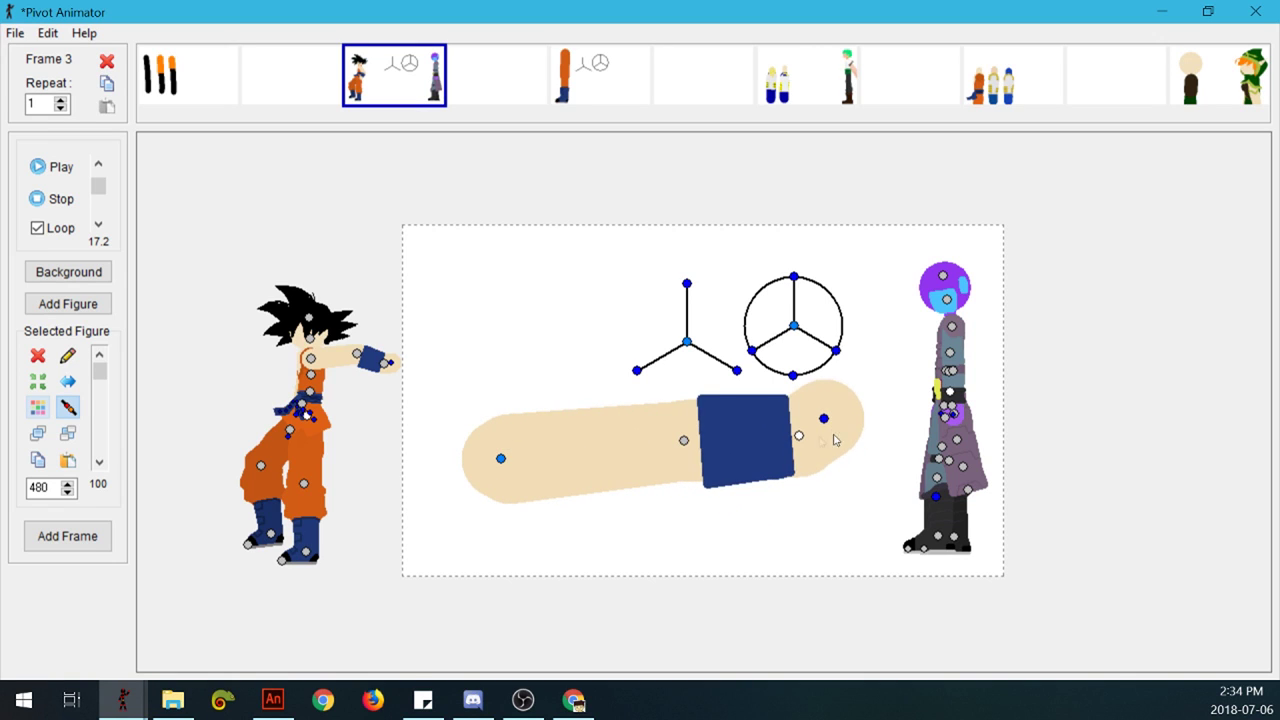
Step: Try bending the enlarged arm's hand at an opacity of 38 and set the opacity back to 100
left_click(684, 442)
left_click_drag(101, 372, 102, 418)
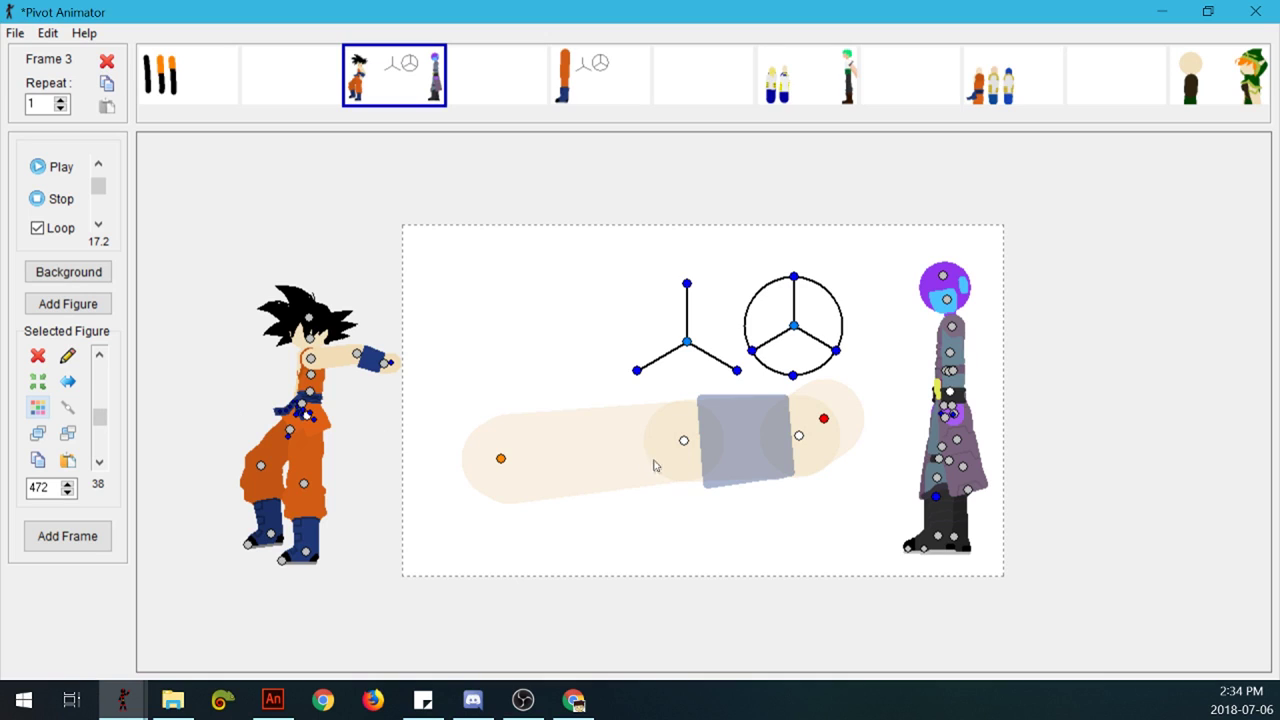
left_click_drag(802, 440, 806, 435)
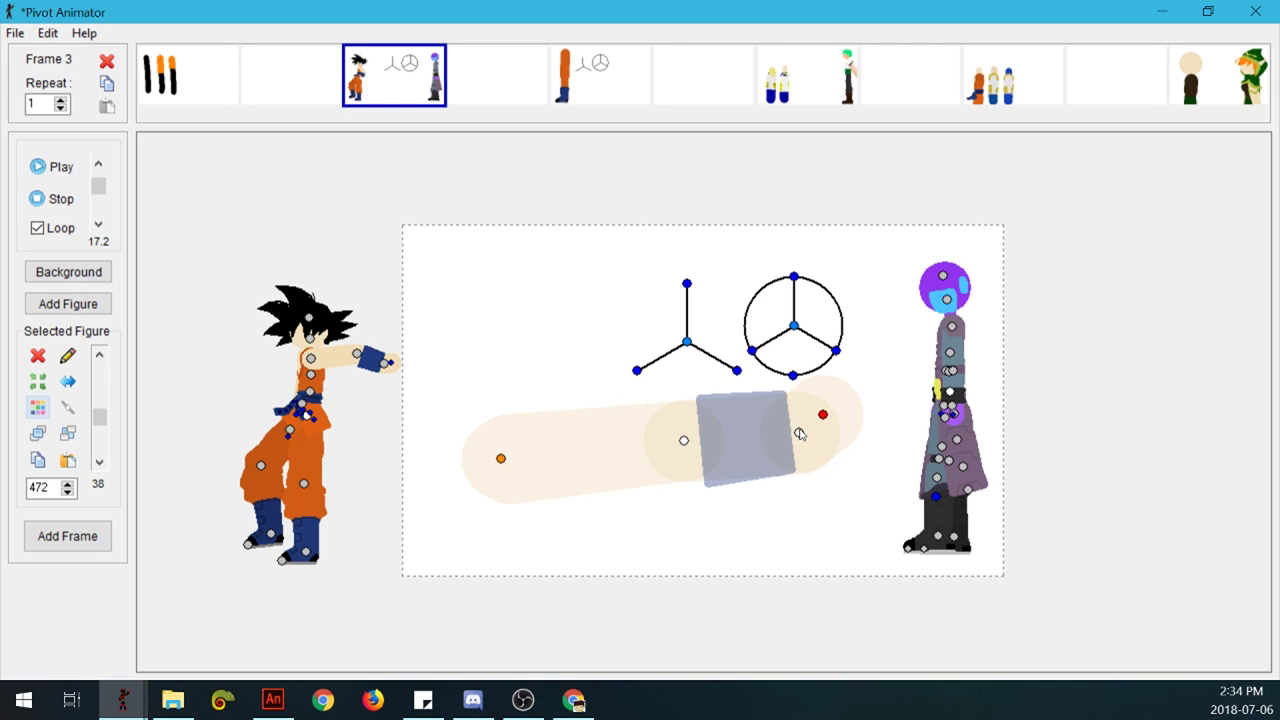
left_click_drag(799, 433, 798, 512)
key("ctrl+z")
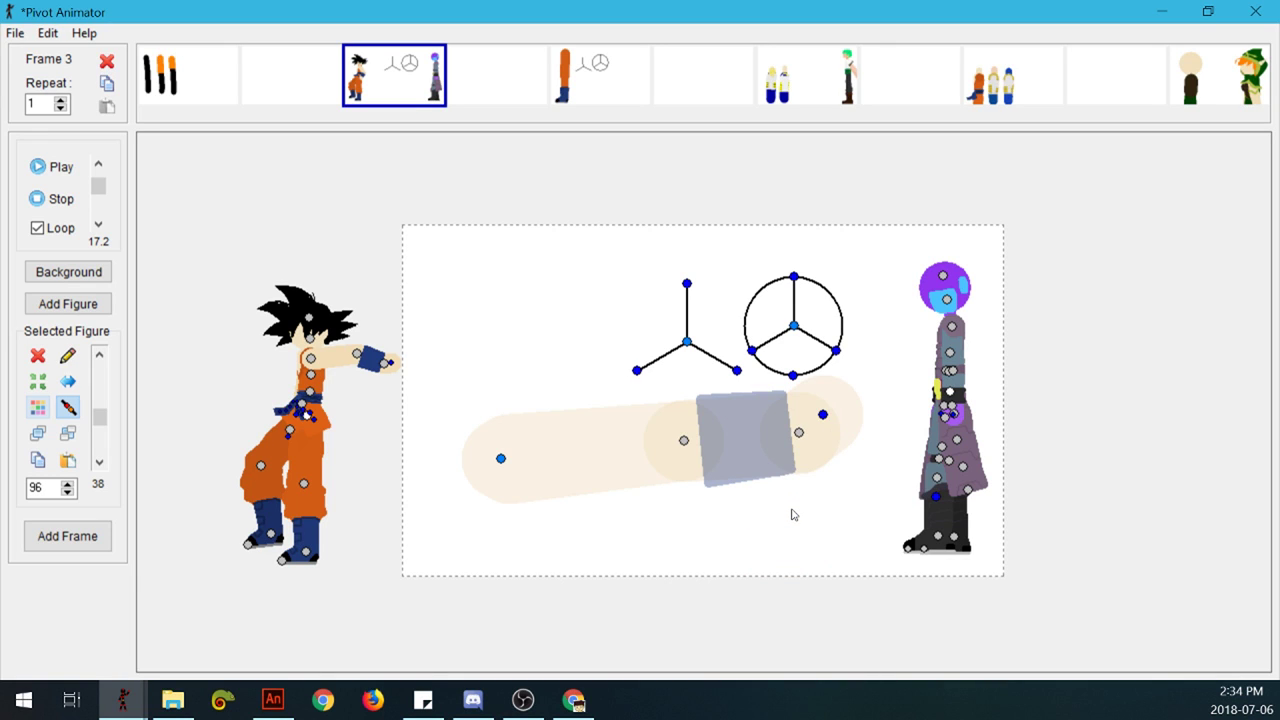
left_click(683, 442)
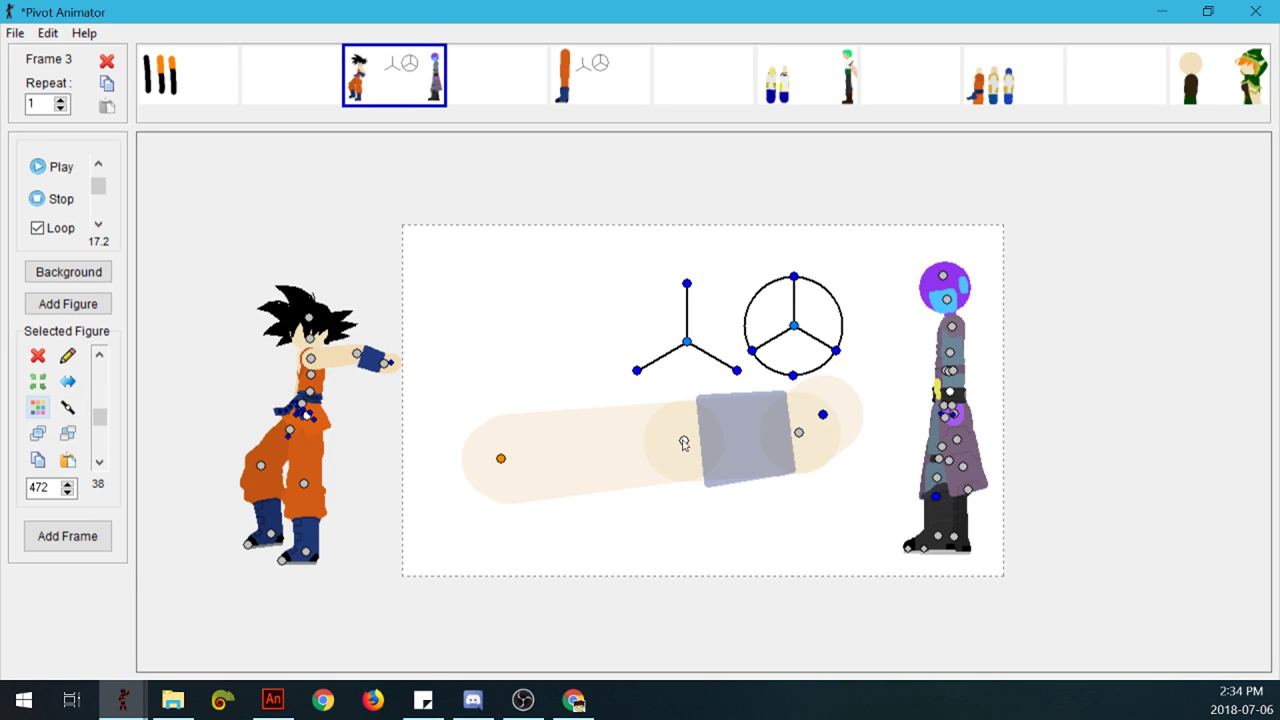
left_click_drag(99, 416, 99, 370)
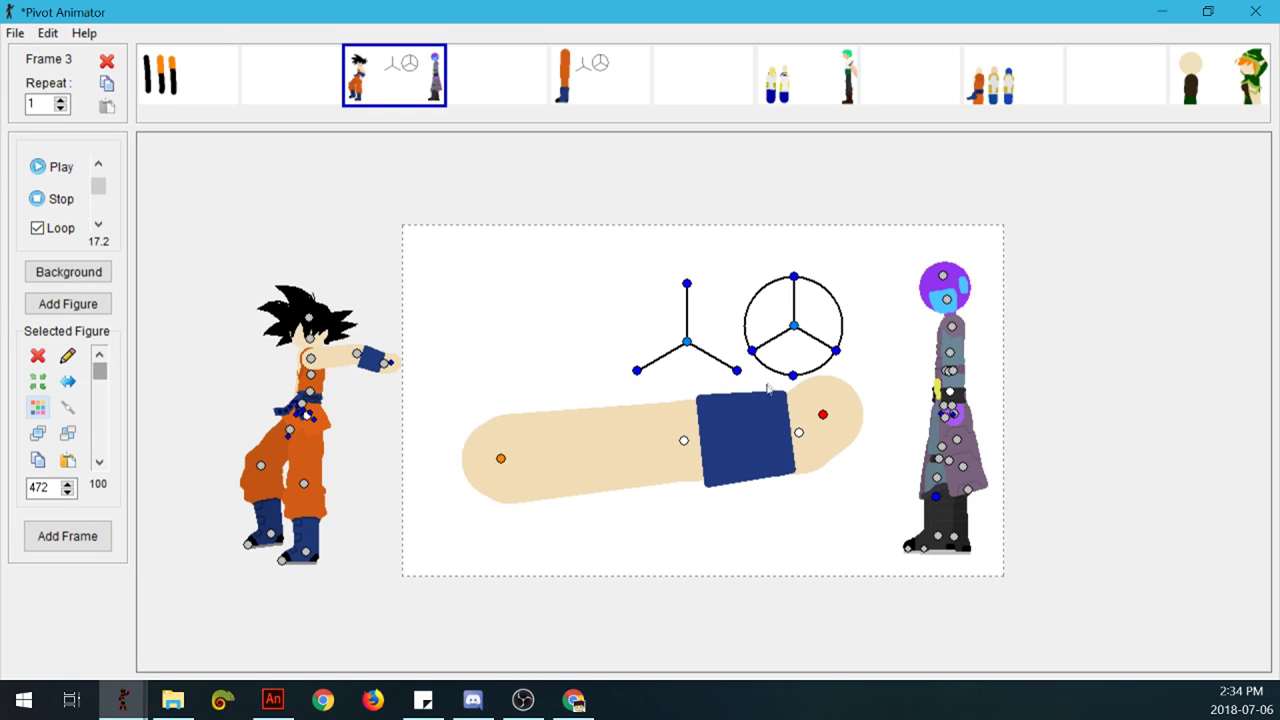
Step: Adjust the enlarged arm's hand and bring the upper arm in front of the blue wristband
mouse_move(797, 432)
left_mouse_down()
mouse_move(737, 517)
mouse_move(591, 509)
mouse_move(633, 528)
mouse_move(520, 482)
mouse_move(586, 530)
mouse_move(595, 522)
mouse_move(588, 537)
mouse_move(625, 560)
mouse_move(700, 360)
mouse_move(557, 371)
mouse_move(814, 480)
mouse_move(817, 412)
mouse_move(826, 440)
mouse_move(545, 523)
mouse_move(517, 294)
mouse_move(757, 320)
mouse_move(815, 378)
mouse_move(818, 440)
left_mouse_up()
left_click(593, 518)
left_click(758, 449)
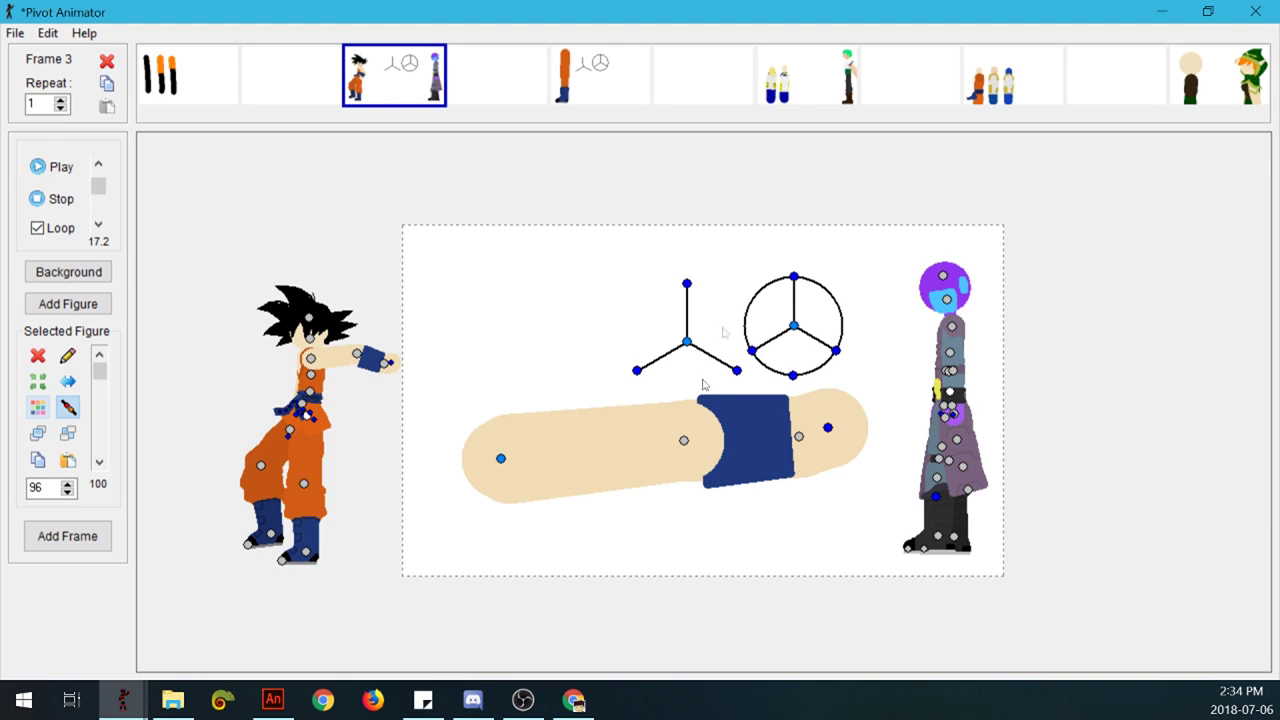
Step: Put the blue wristband back in front of the upper arm and bend the enlarged hand downward
mouse_move(799, 440)
left_mouse_down()
mouse_move(775, 428)
mouse_move(813, 450)
left_mouse_up()
key("ctrl+z")
key("ctrl+z")
key("ctrl+z")
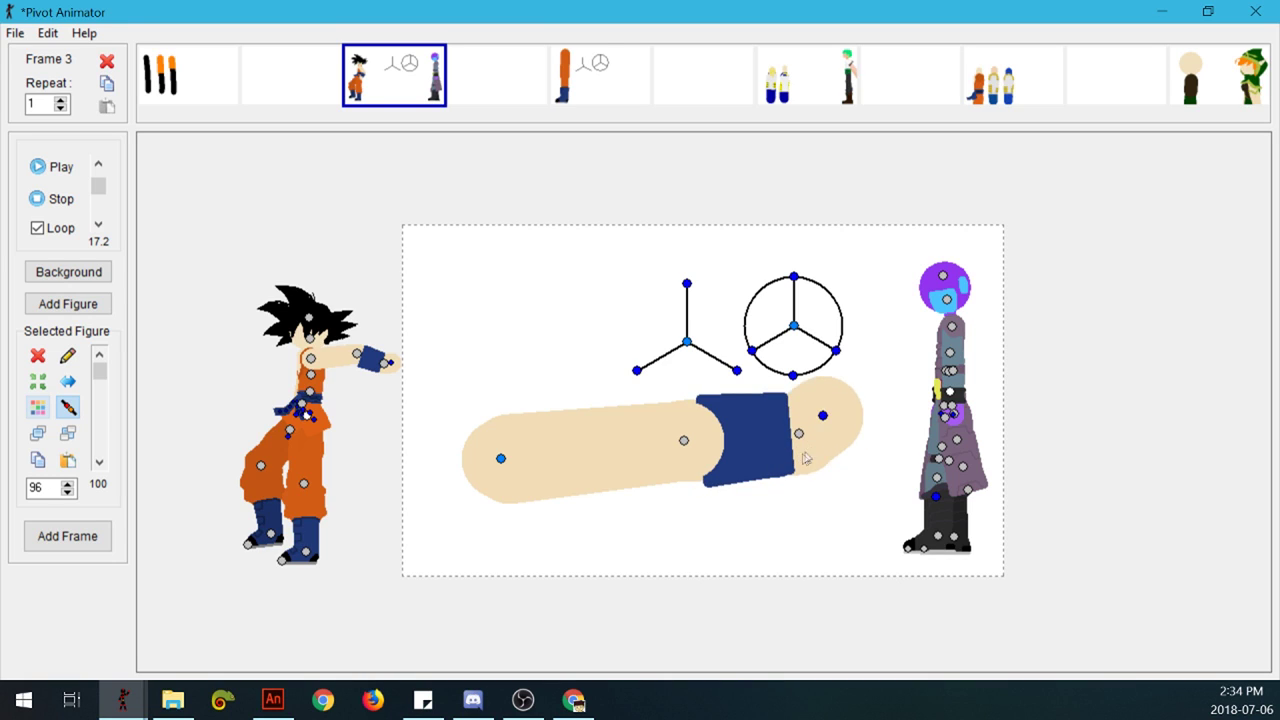
left_click_drag(598, 518, 826, 554)
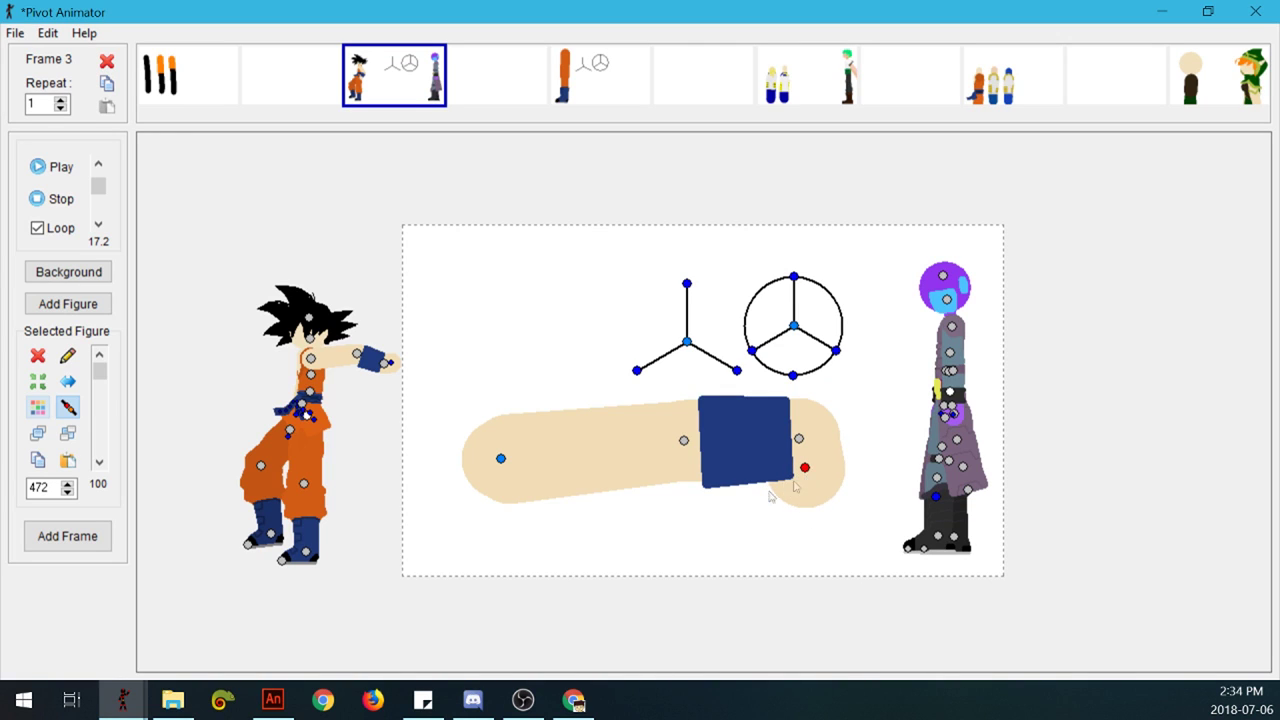
Step: Bend the enlarged arm's hand upward at the wrist
left_click_drag(808, 471, 881, 425)
left_click_drag(805, 467, 824, 421)
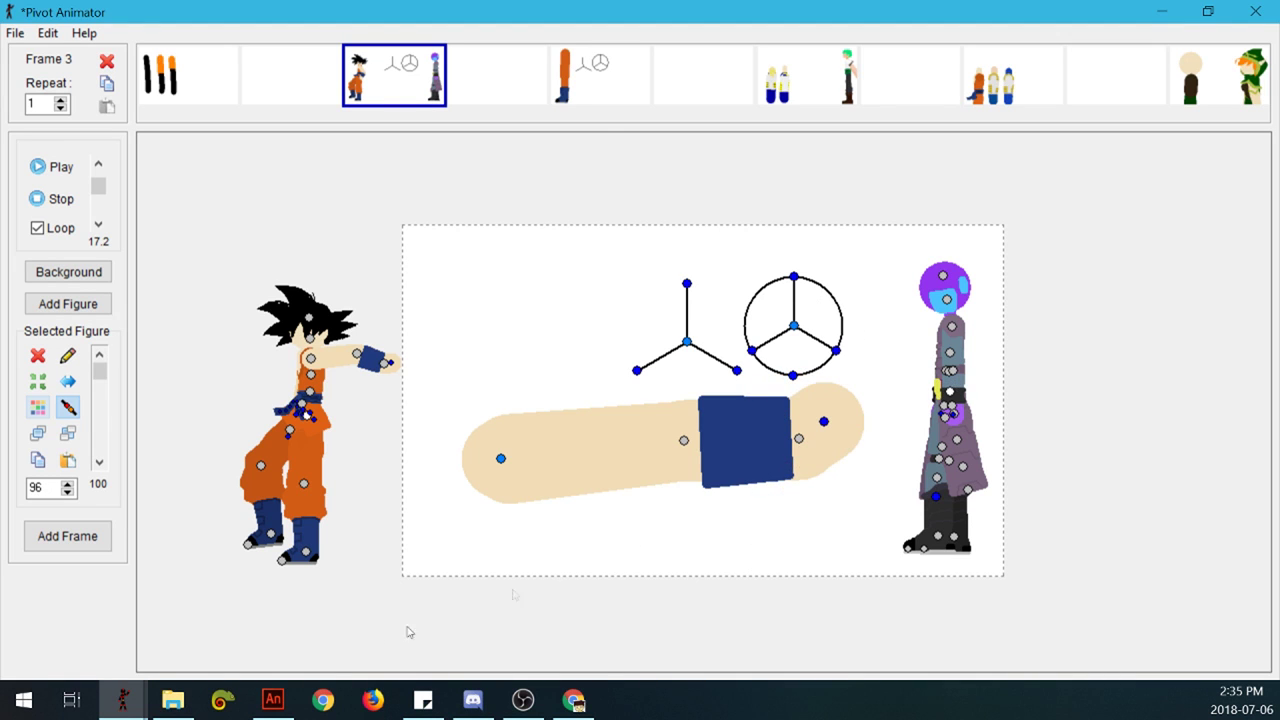
Step: Switch to the other Pivot Animator window with the character sheets, go to frame 3 and pick a yellow-haired figure's arm
mouse_move(135, 703)
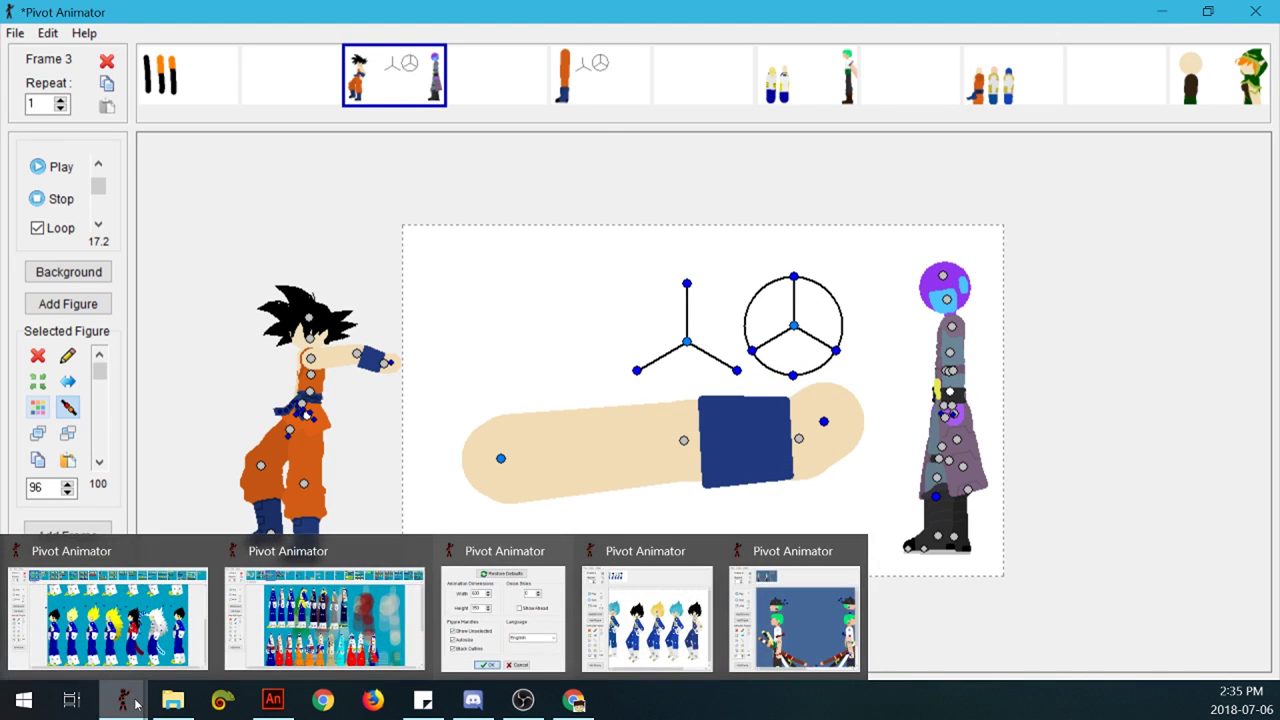
left_click(114, 614)
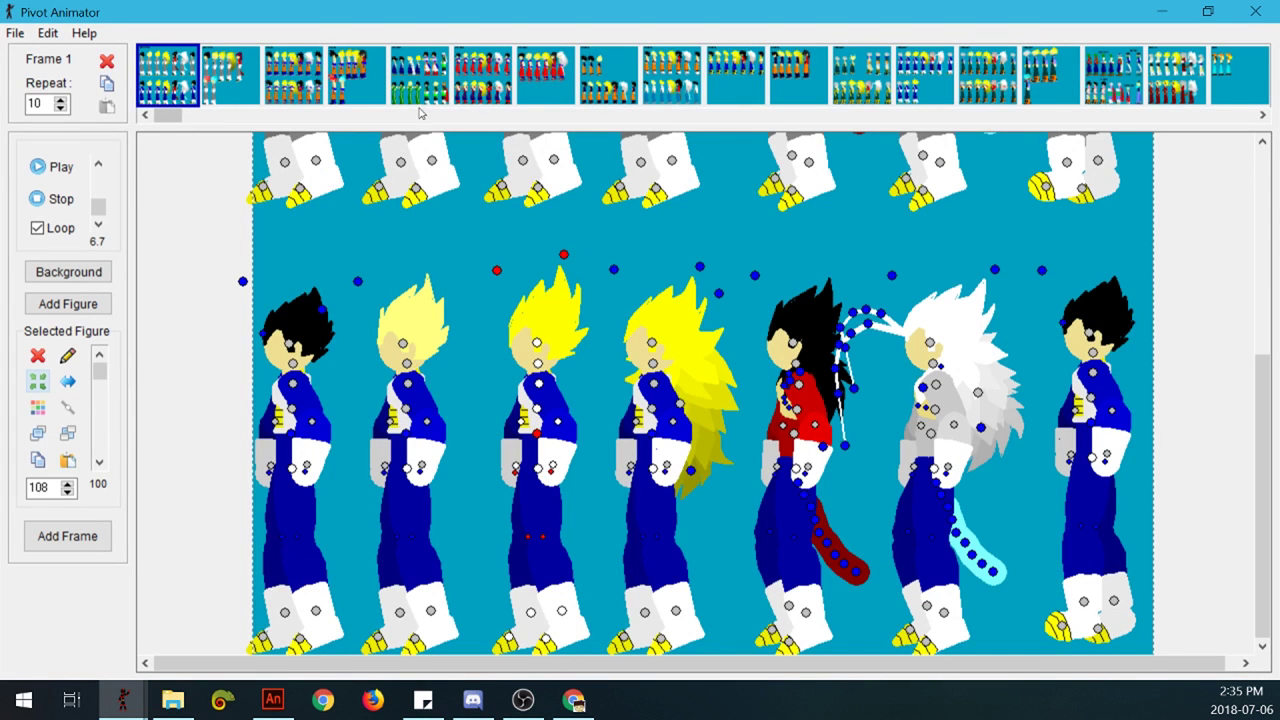
left_click(357, 85)
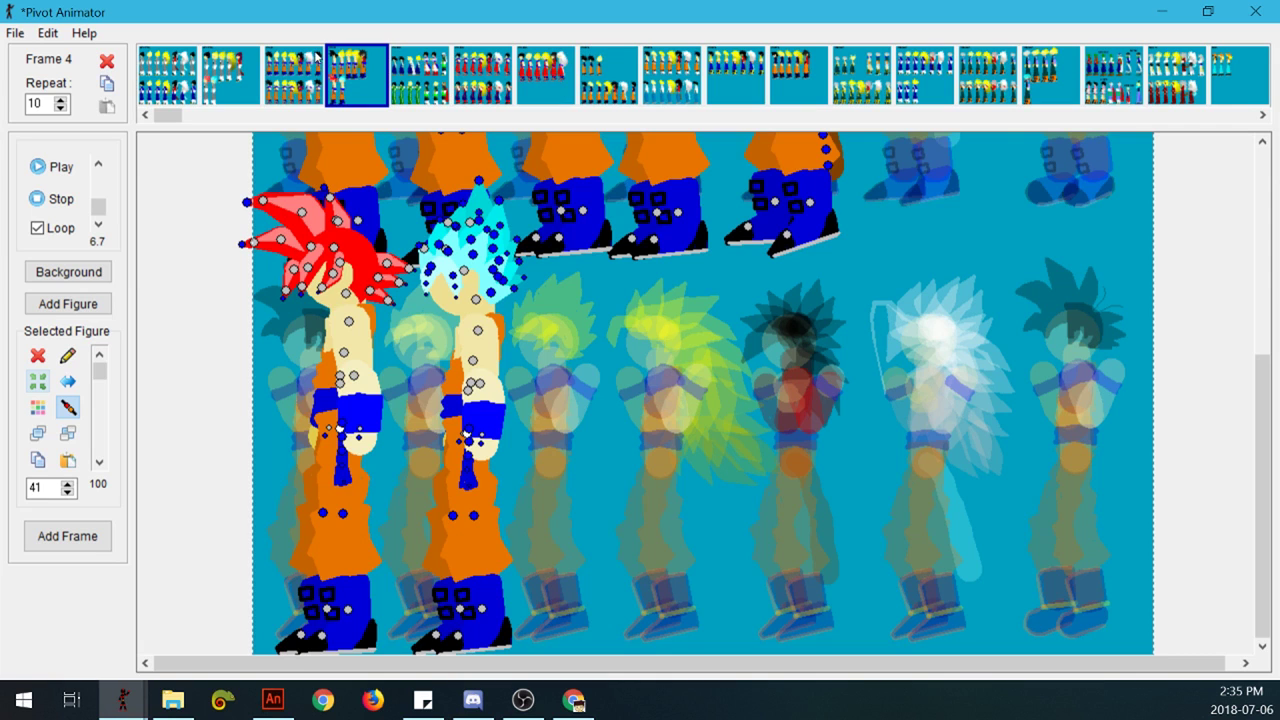
key("Left")
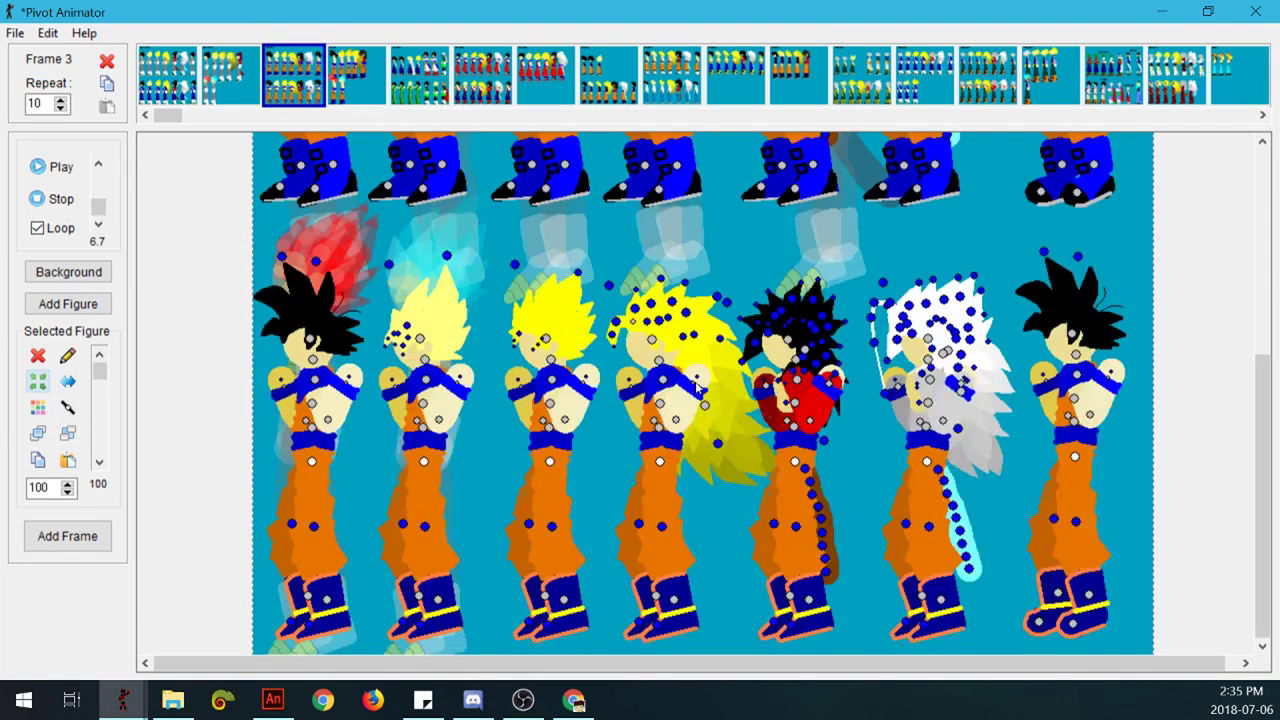
left_click(582, 389)
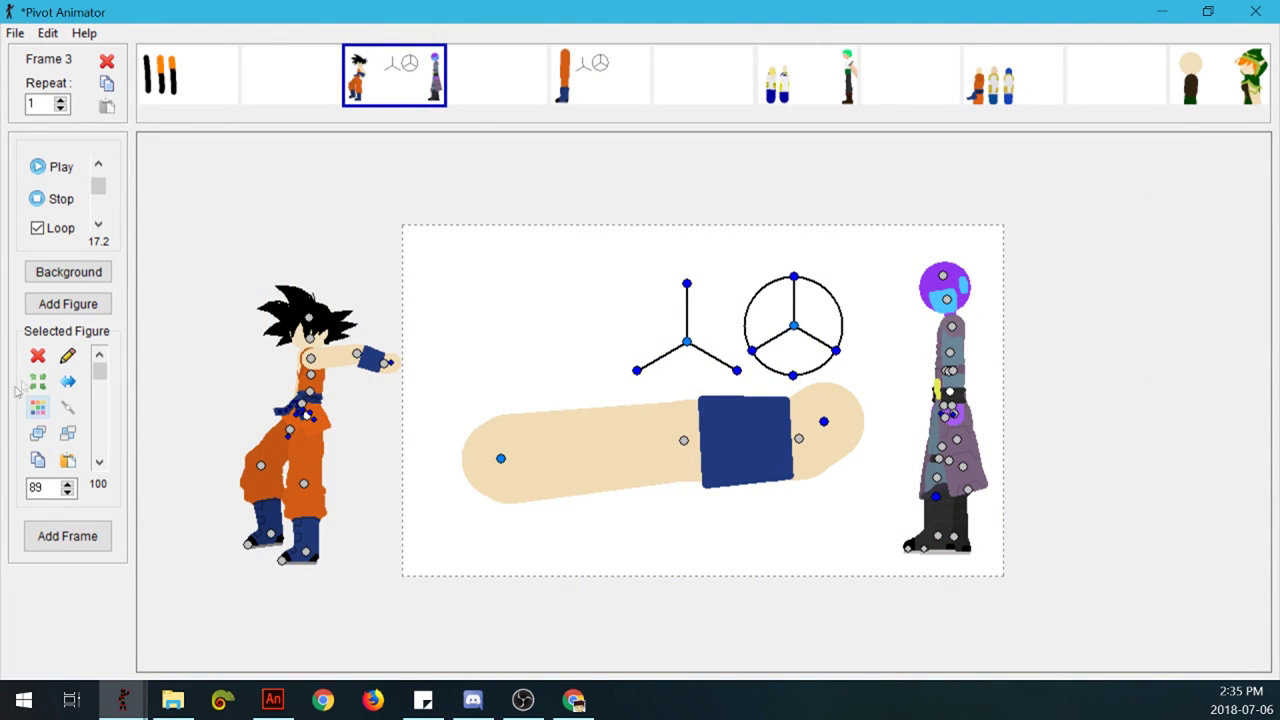
Step: Place the older pale arm at size 297 above the enlarged arm and bend its hand up and down
left_click(38, 382)
left_click_drag(694, 422, 527, 282)
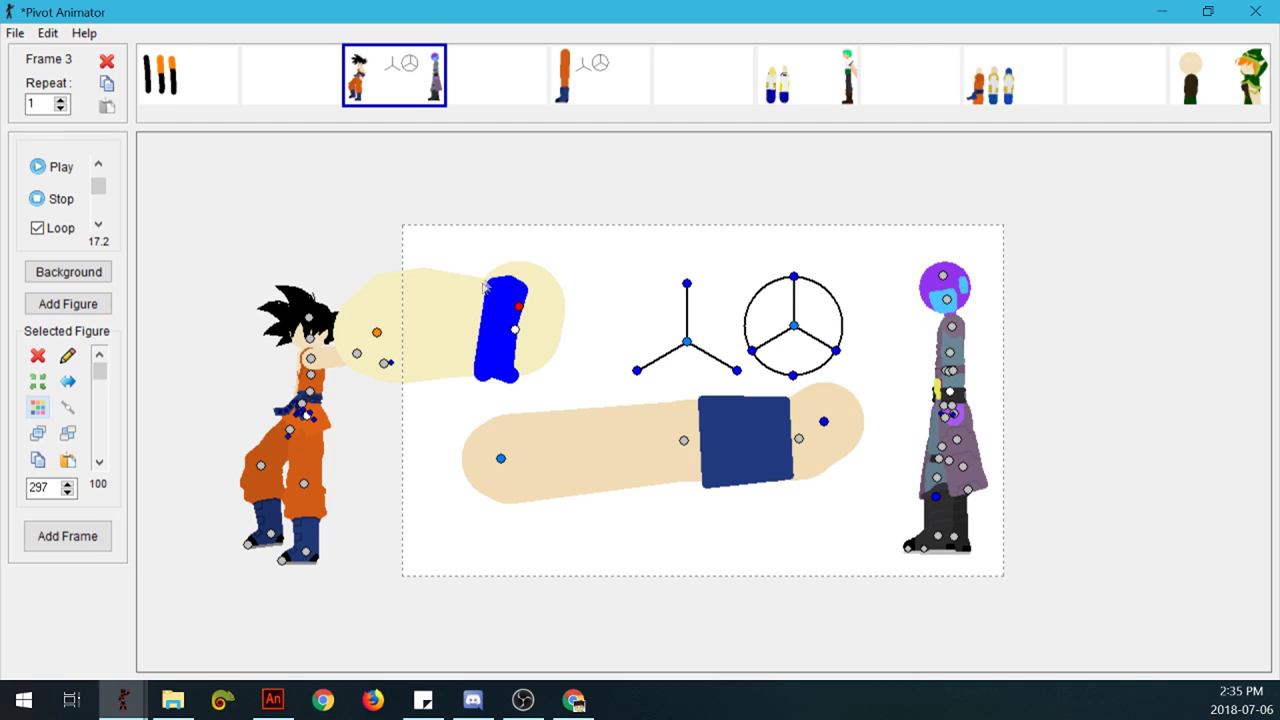
left_click_drag(522, 313, 492, 443)
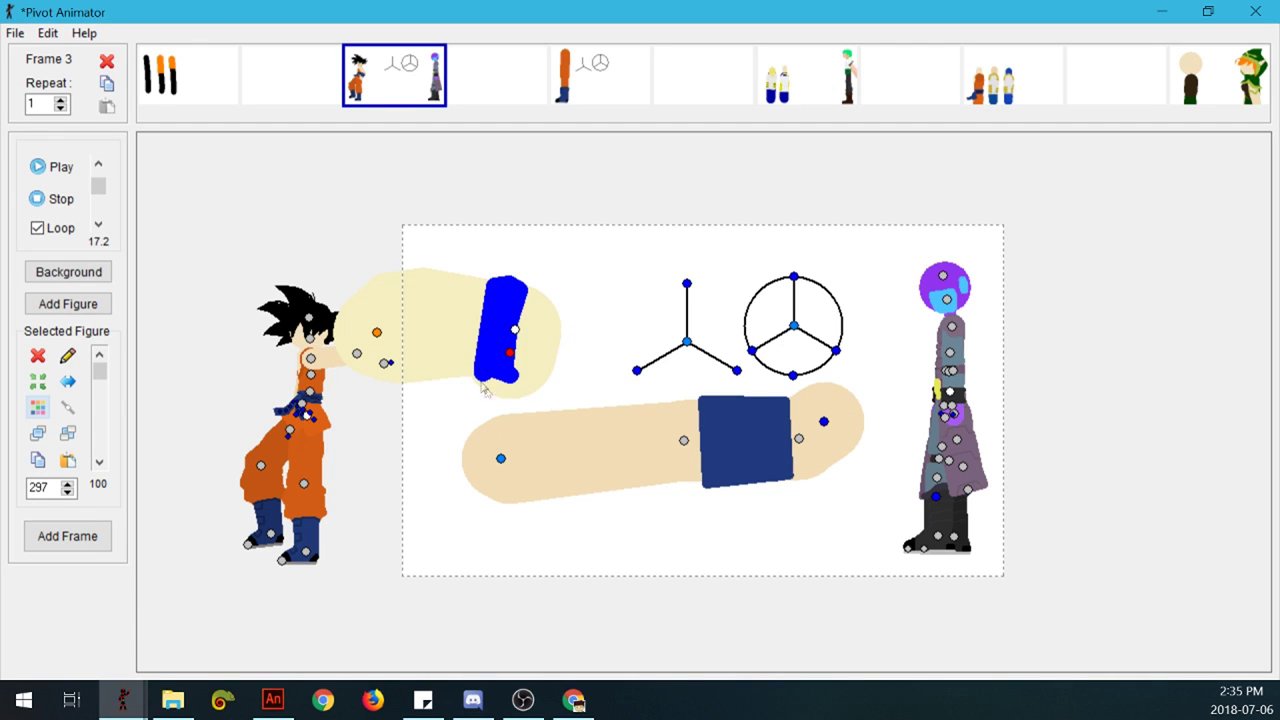
left_click_drag(513, 364, 497, 209)
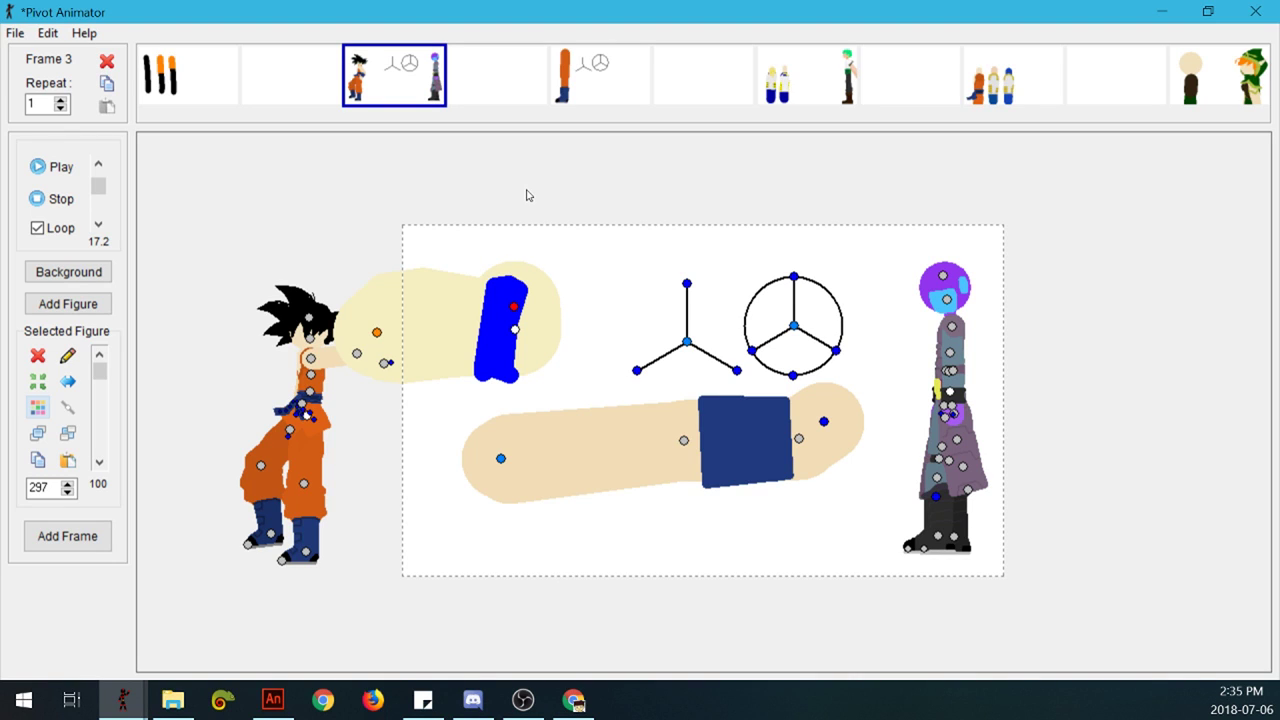
left_click_drag(513, 307, 580, 374)
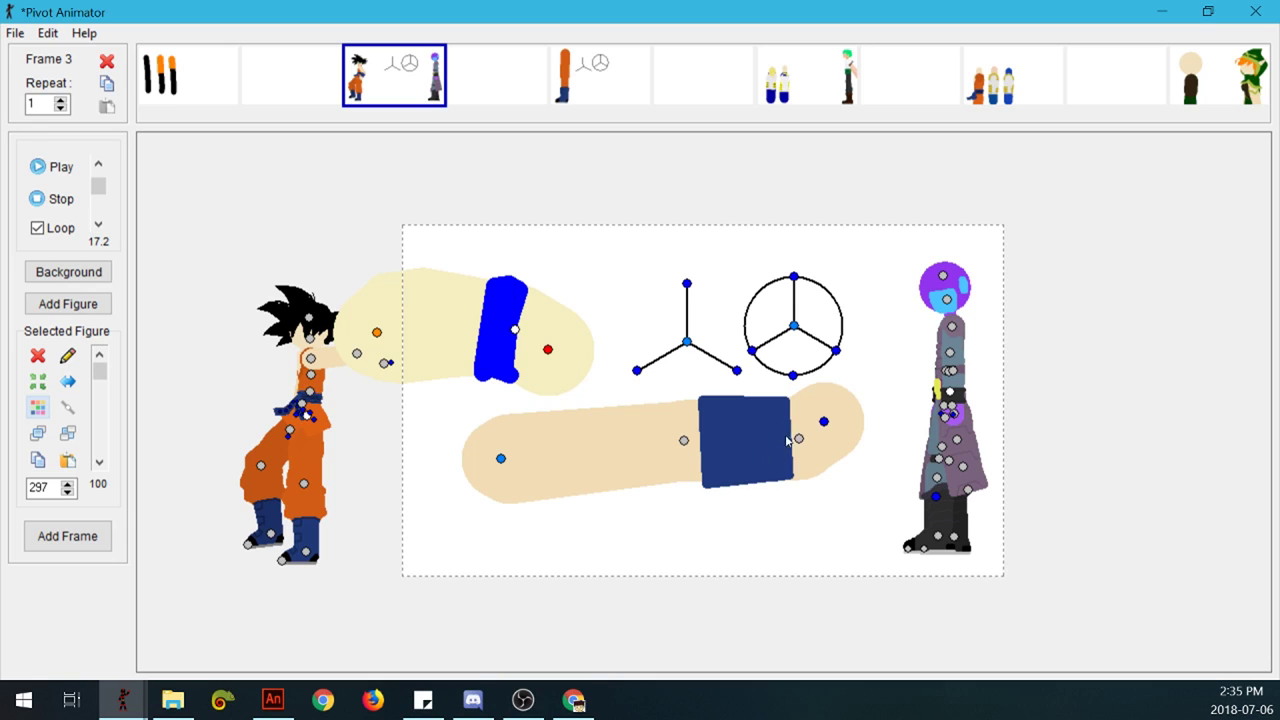
Step: Delete the older pale arm and remove its unused figure types, including 'Figure type 97' and 'lower arm'
left_click(515, 329)
left_click(516, 330)
key("Delete")
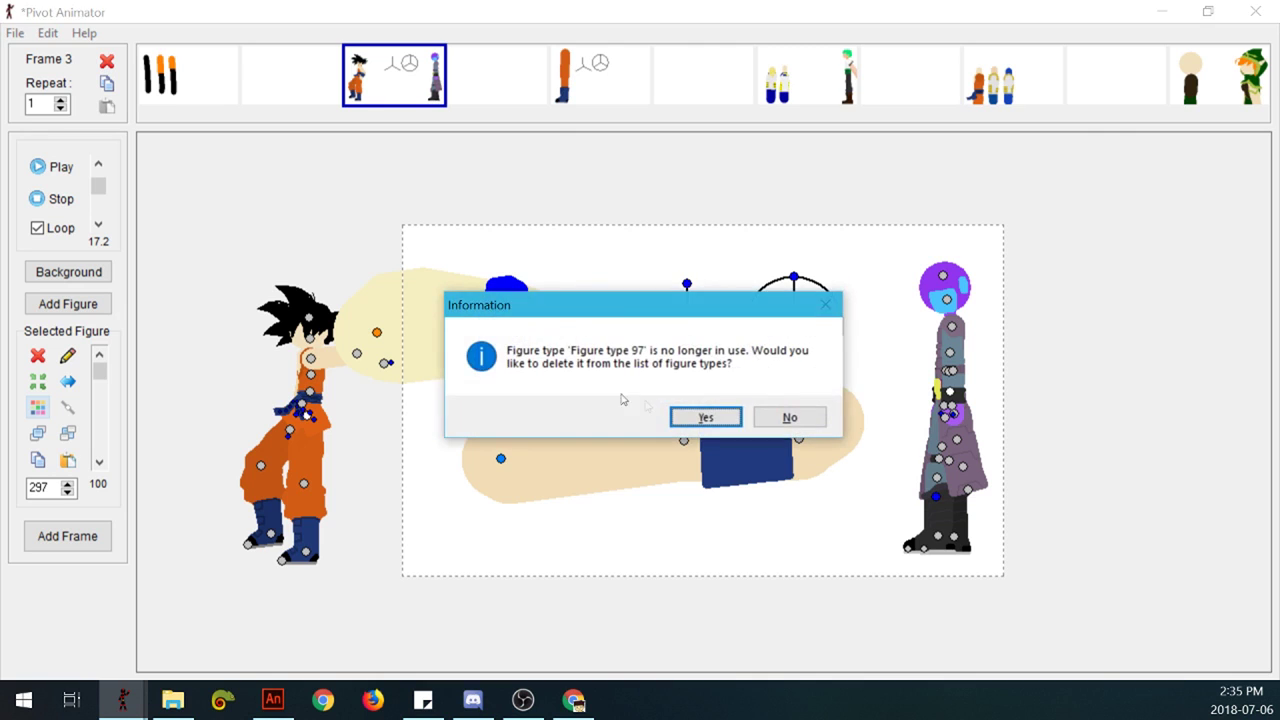
key("Return")
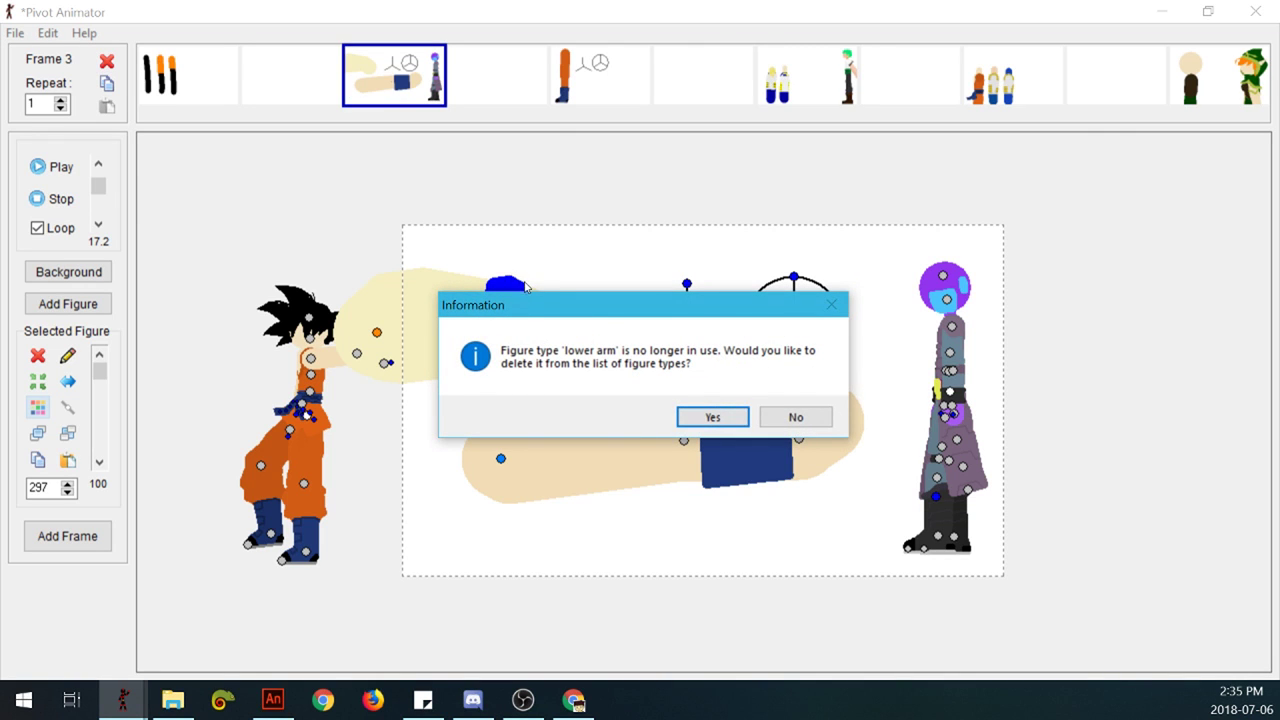
left_click(700, 420)
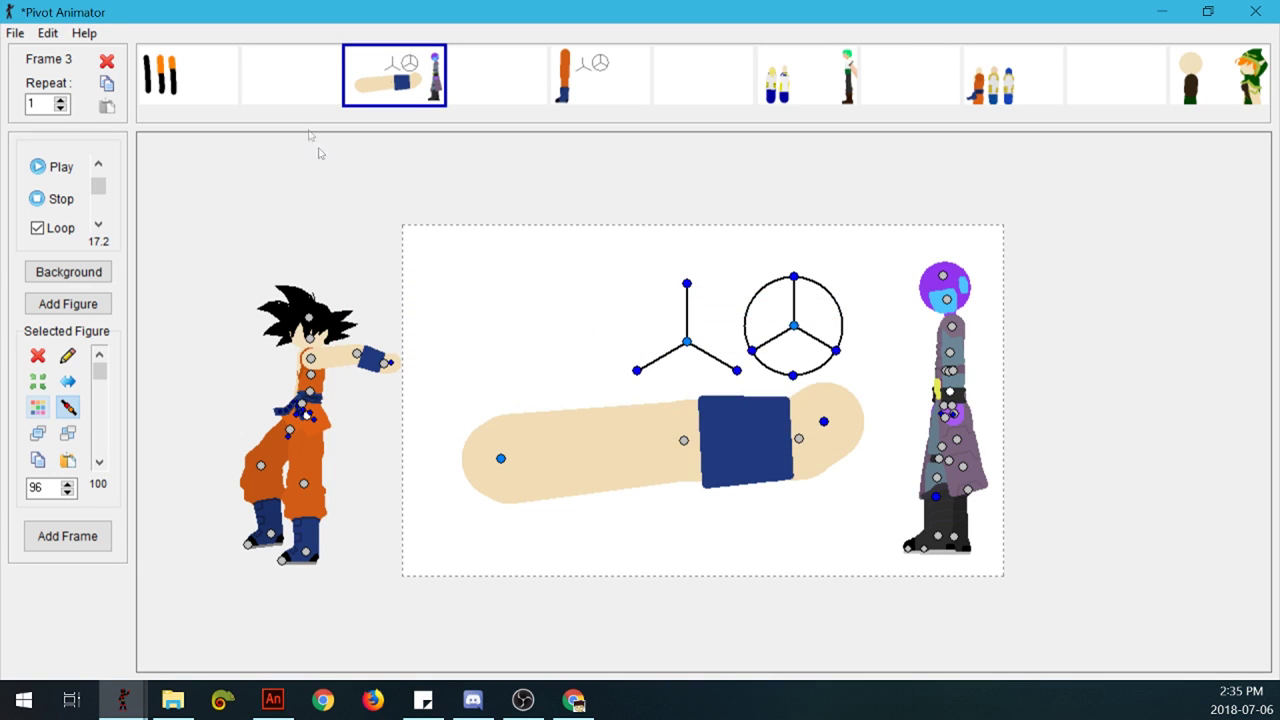
Step: Move the black-haired fighter into the canvas of frame 3 and delete the enlarged arm
left_click(306, 72)
left_click(410, 88)
left_click_drag(313, 424, 519, 456)
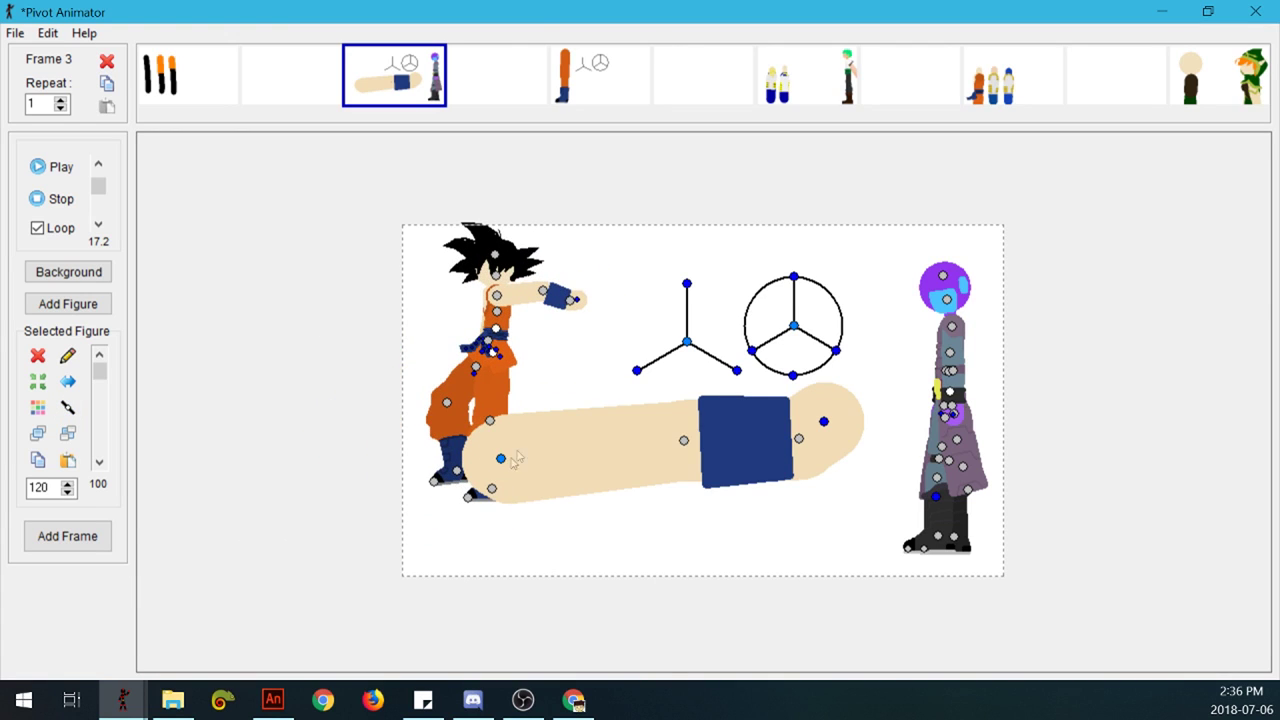
left_click(501, 461)
key("Delete")
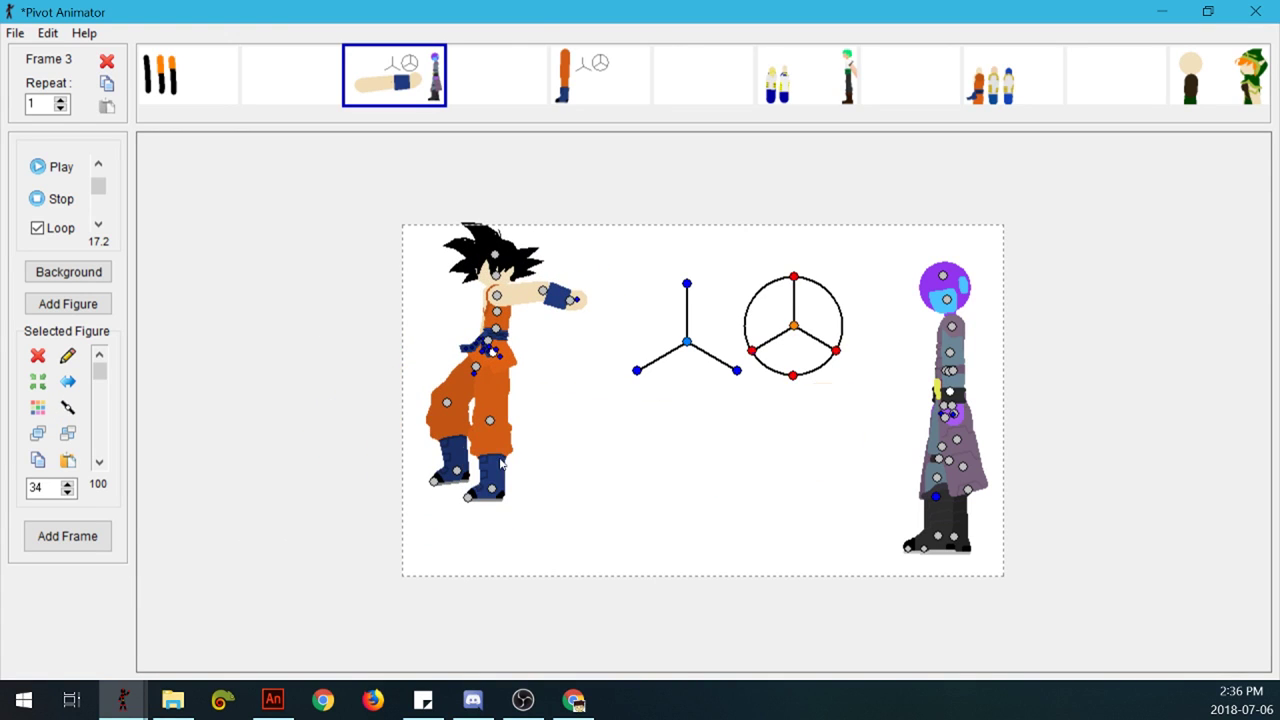
Step: Move the purple-headed figure below the circle figure and close the other animation window showing the body sheets
left_click_drag(950, 396, 794, 502)
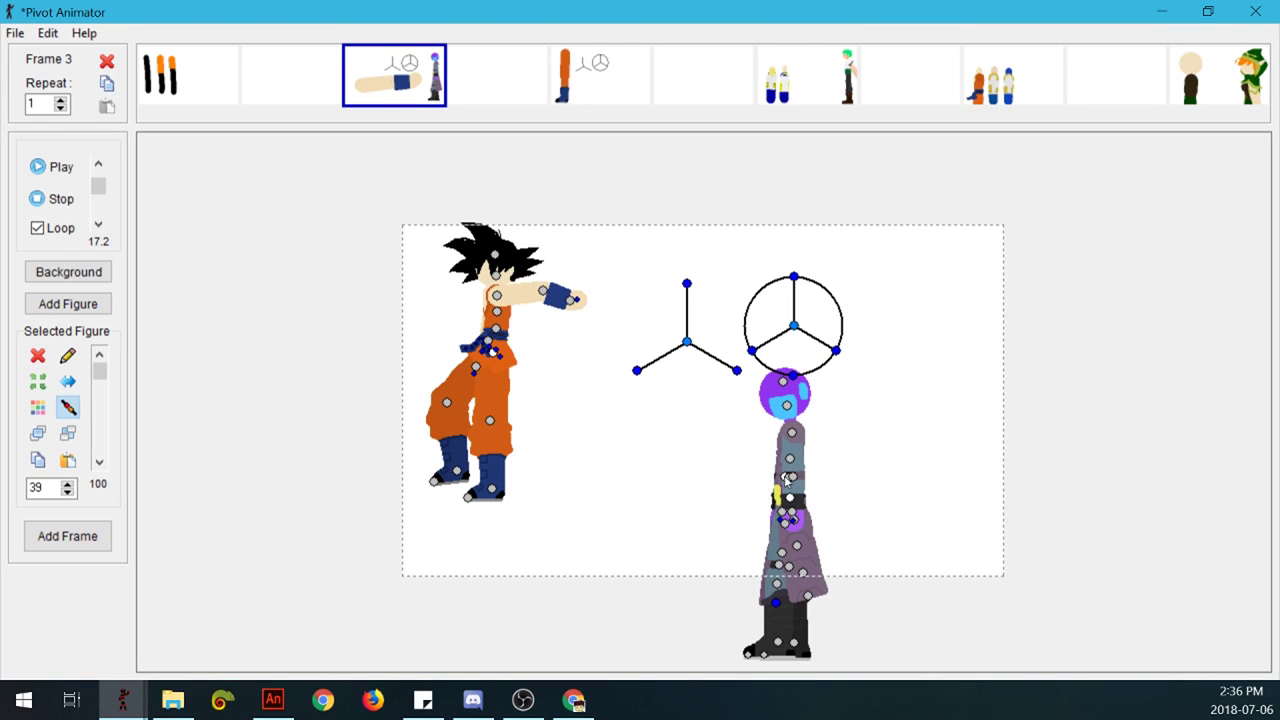
mouse_move(123, 700)
left_click(329, 612)
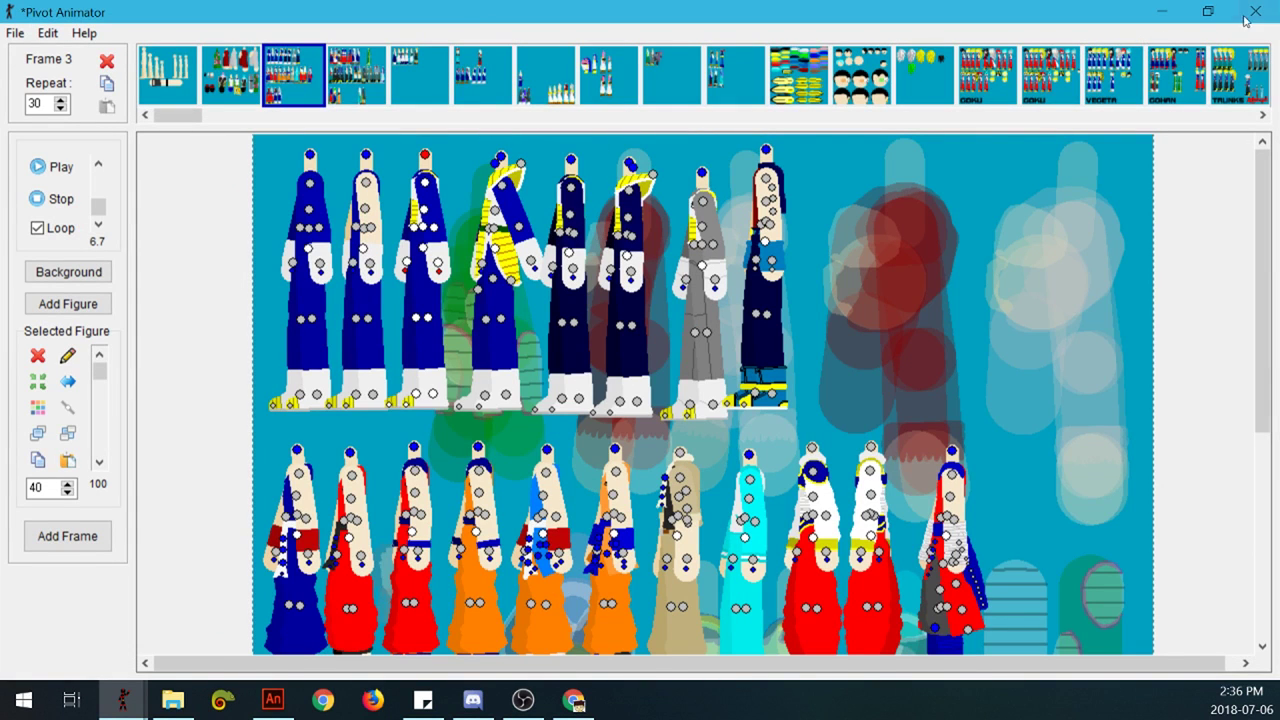
left_click(1255, 11)
left_click(664, 410)
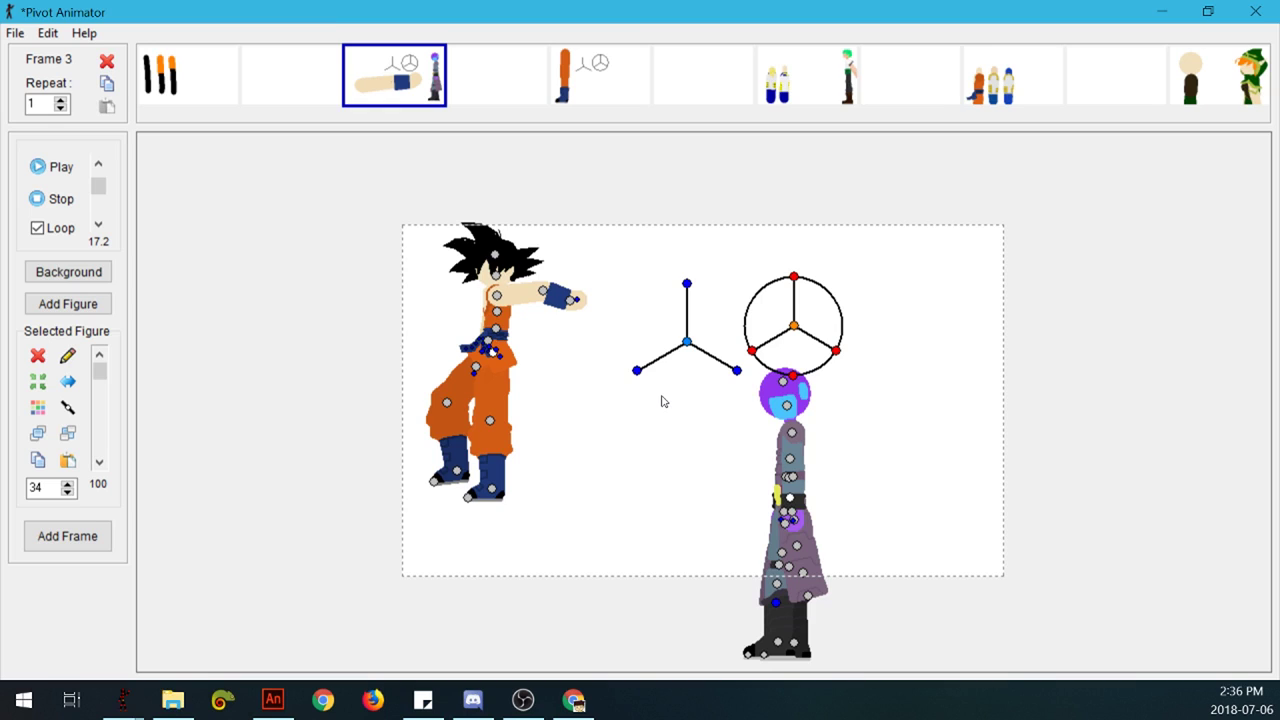
Step: Nudge the black-haired fighter slightly down, look at the torsos in frame 9 and return to frame 3
left_click_drag(496, 356, 496, 371)
left_click(985, 87)
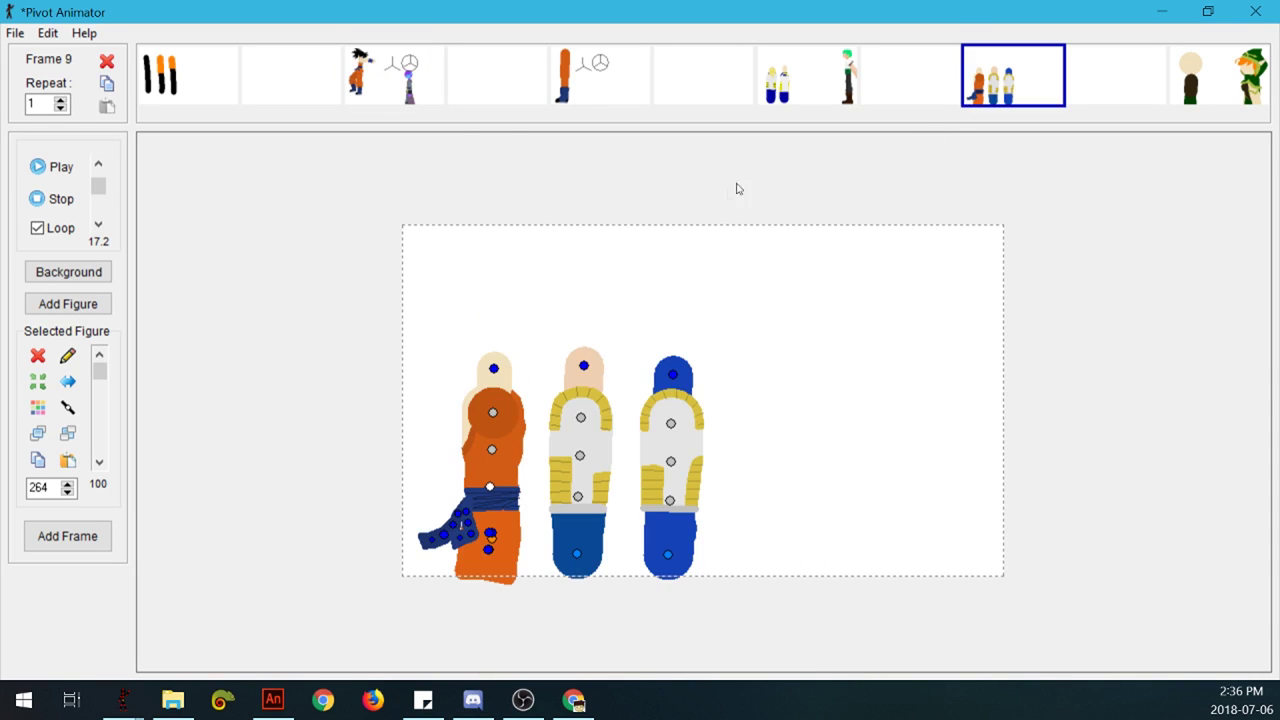
left_click(428, 74)
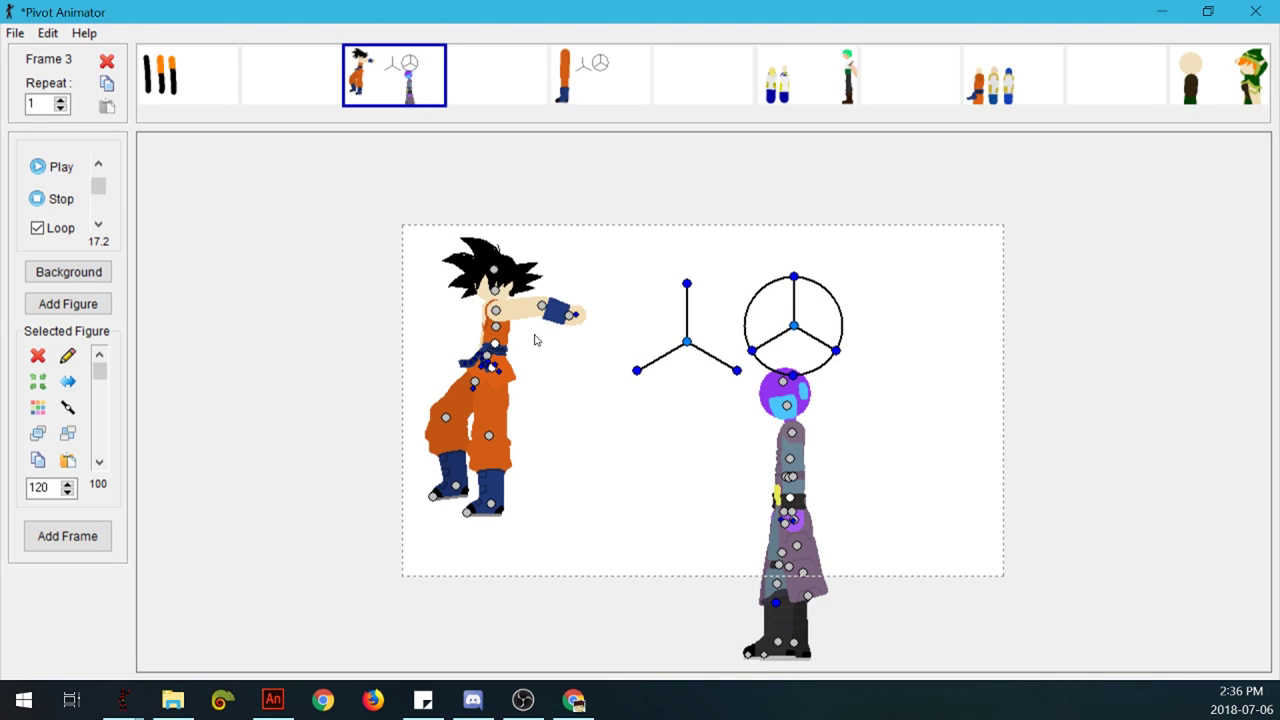
Step: Enlarge the purple-headed figure to a size of about 99 and raise both its arms toward the fighter
left_click_drag(791, 504, 720, 408)
left_click_drag(791, 498, 838, 390)
left_click_drag(785, 460, 786, 408)
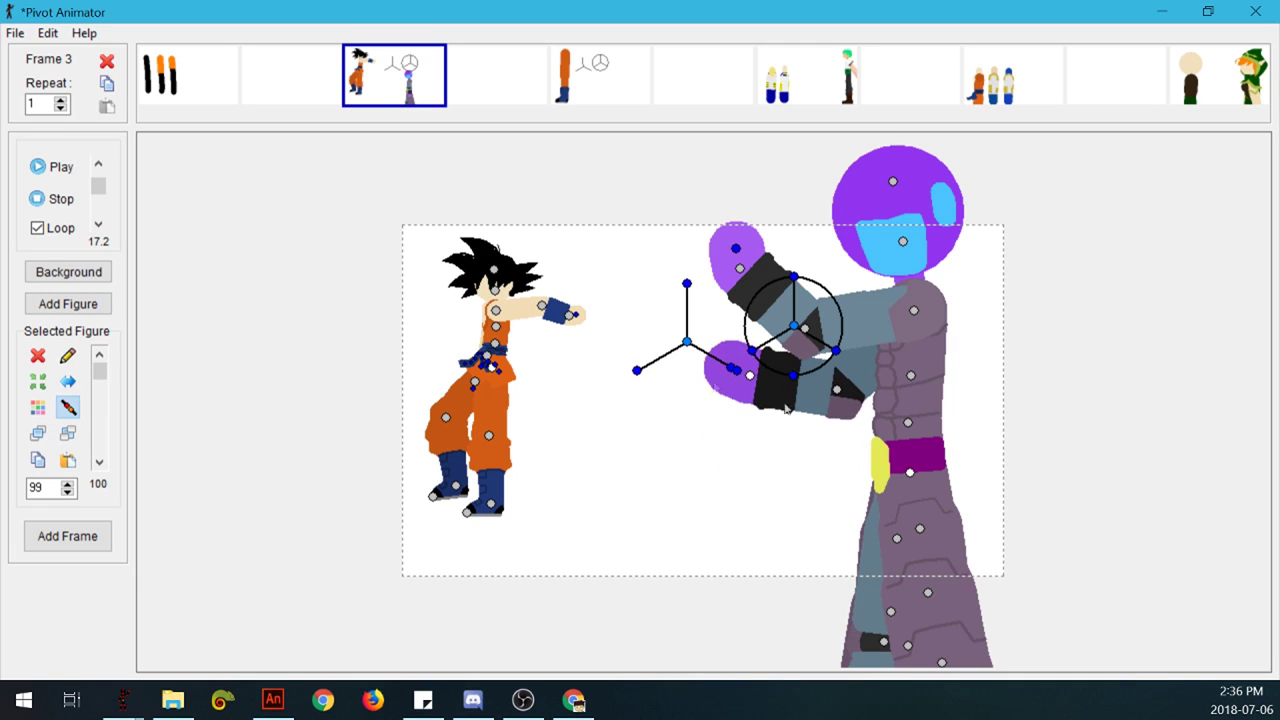
left_click_drag(740, 268, 790, 215)
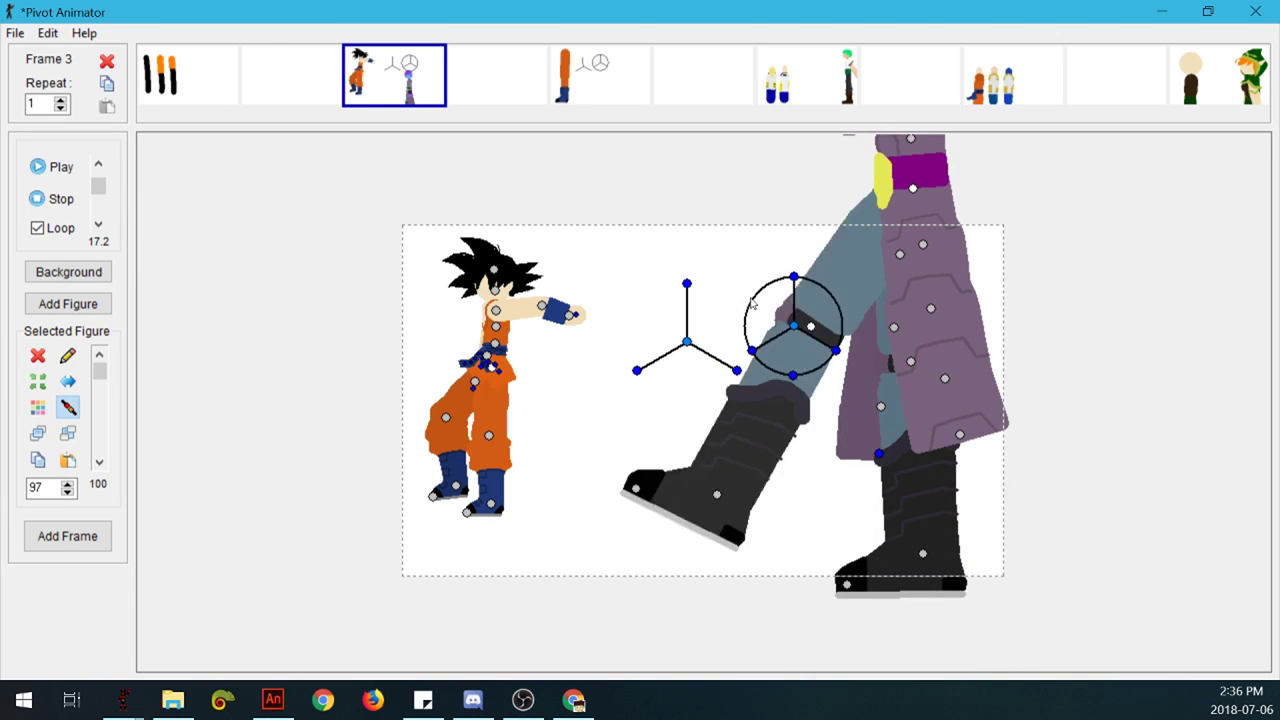
Step: Raise both legs of the enlarged purple-headed figure and bend them at the knees, undoing the last change
left_click_drag(752, 302, 706, 268)
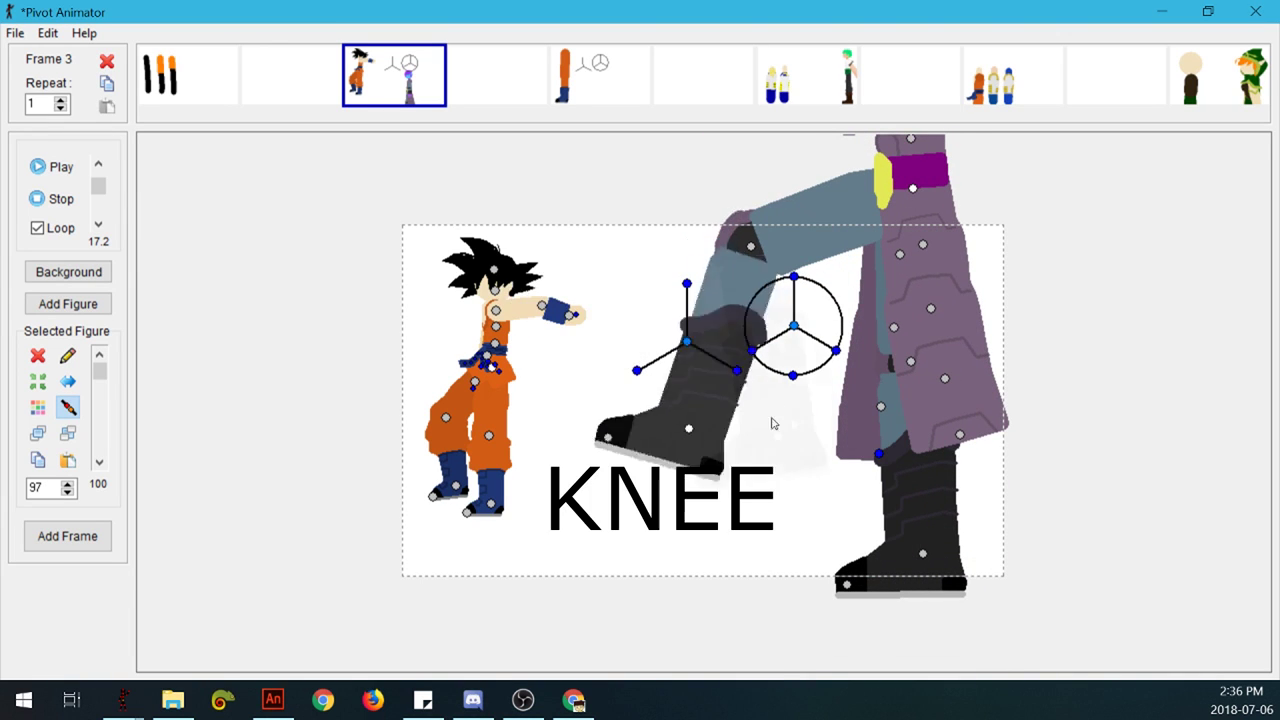
left_click_drag(884, 386, 861, 611)
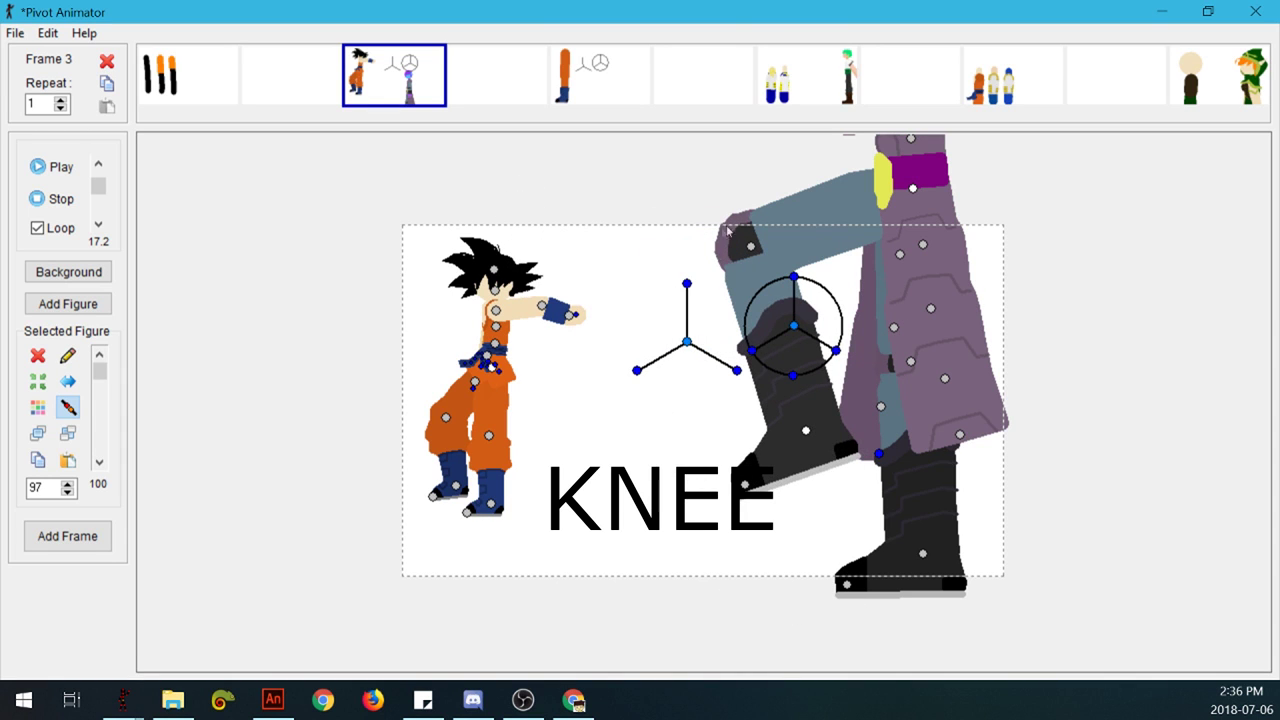
left_click_drag(910, 361, 702, 379)
left_click_drag(618, 388, 699, 508)
key("ctrl+z")
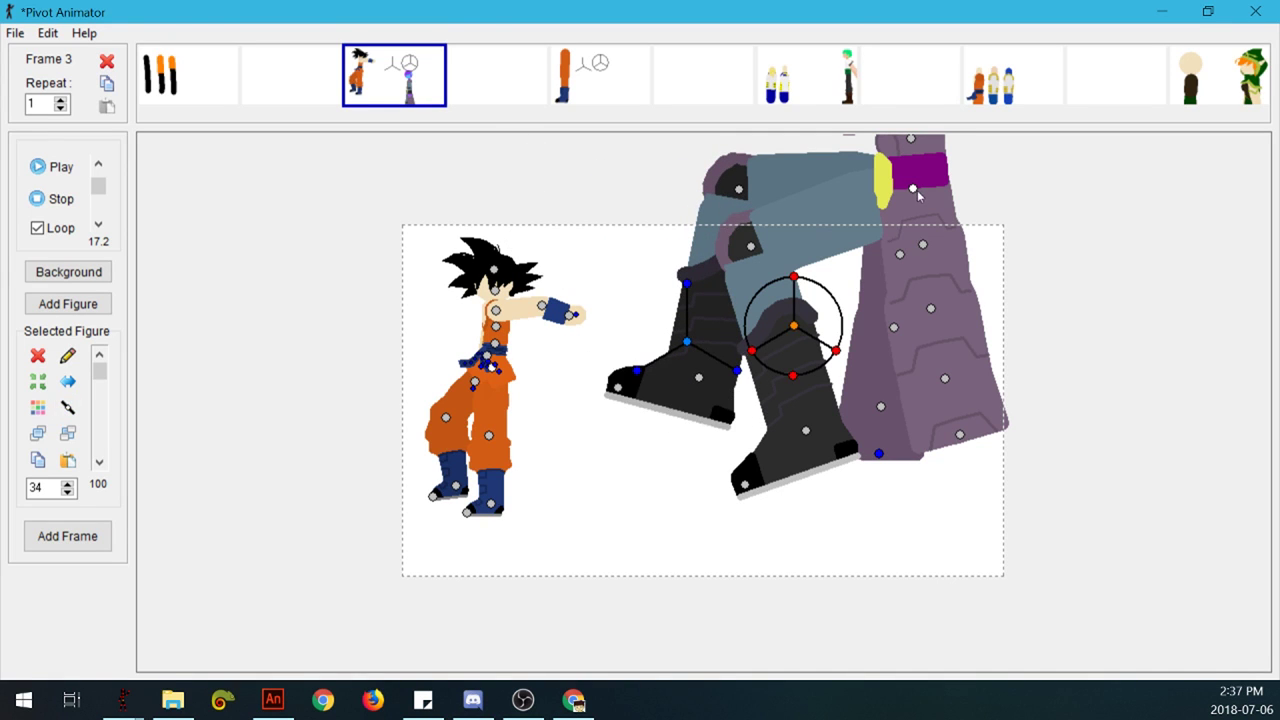
Step: Move the enlarged purple-headed figure down beside the canvas edge and adjust its bent front leg
left_click_drag(915, 190, 1033, 332)
left_click_drag(922, 567, 851, 579)
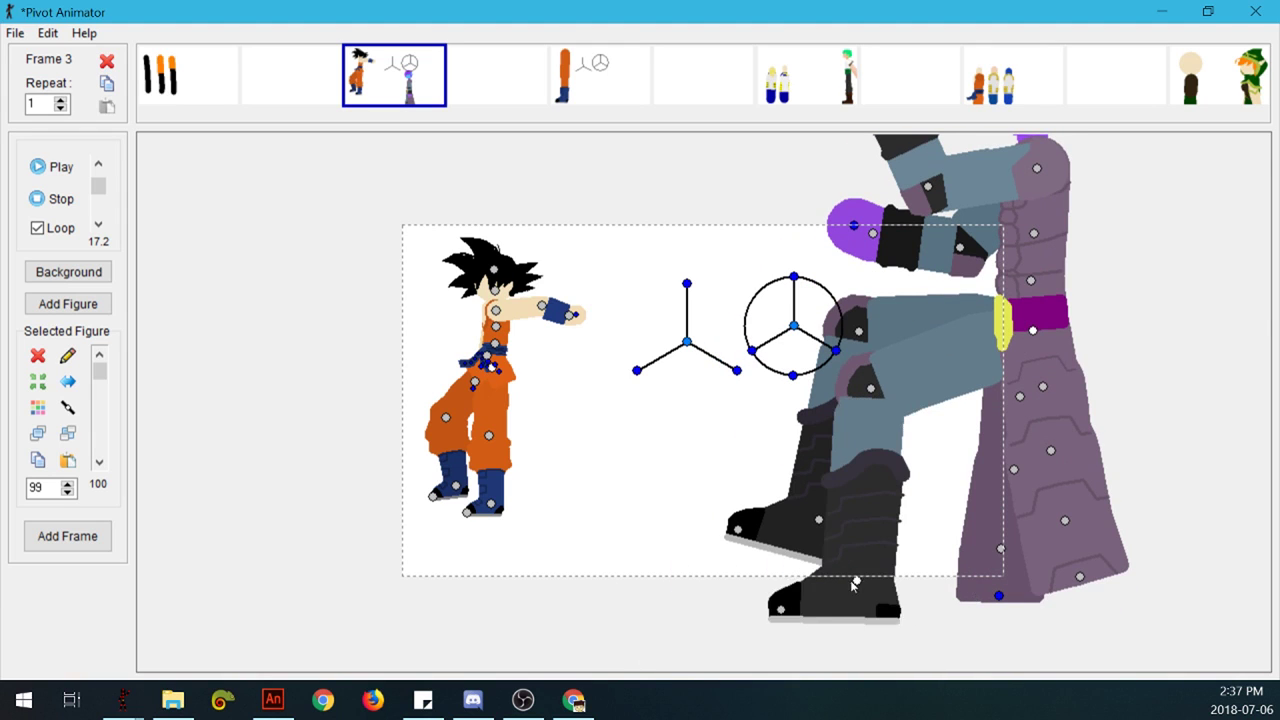
left_click_drag(869, 388, 829, 443)
scroll(938, 496, "up", 2)
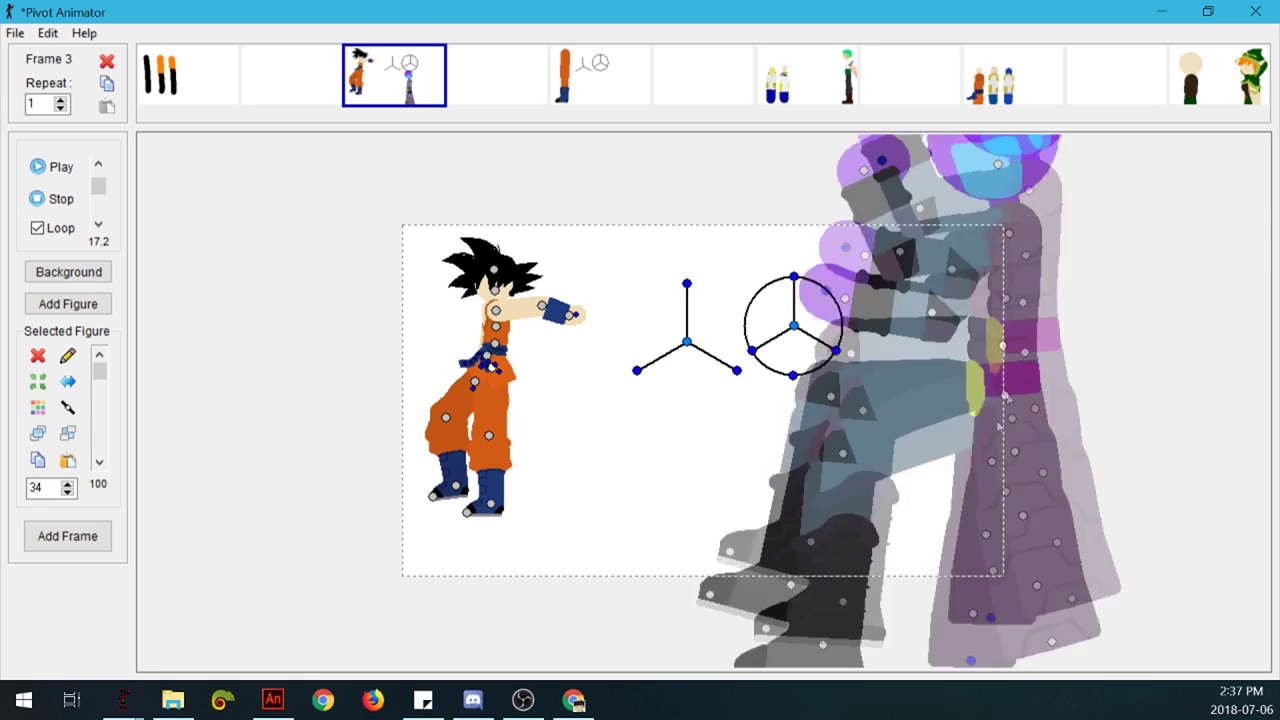
Step: Lean the enlarged figure's torso backward, straighten it again and reposition the whole figure by its waist
left_click_drag(941, 414, 1026, 358)
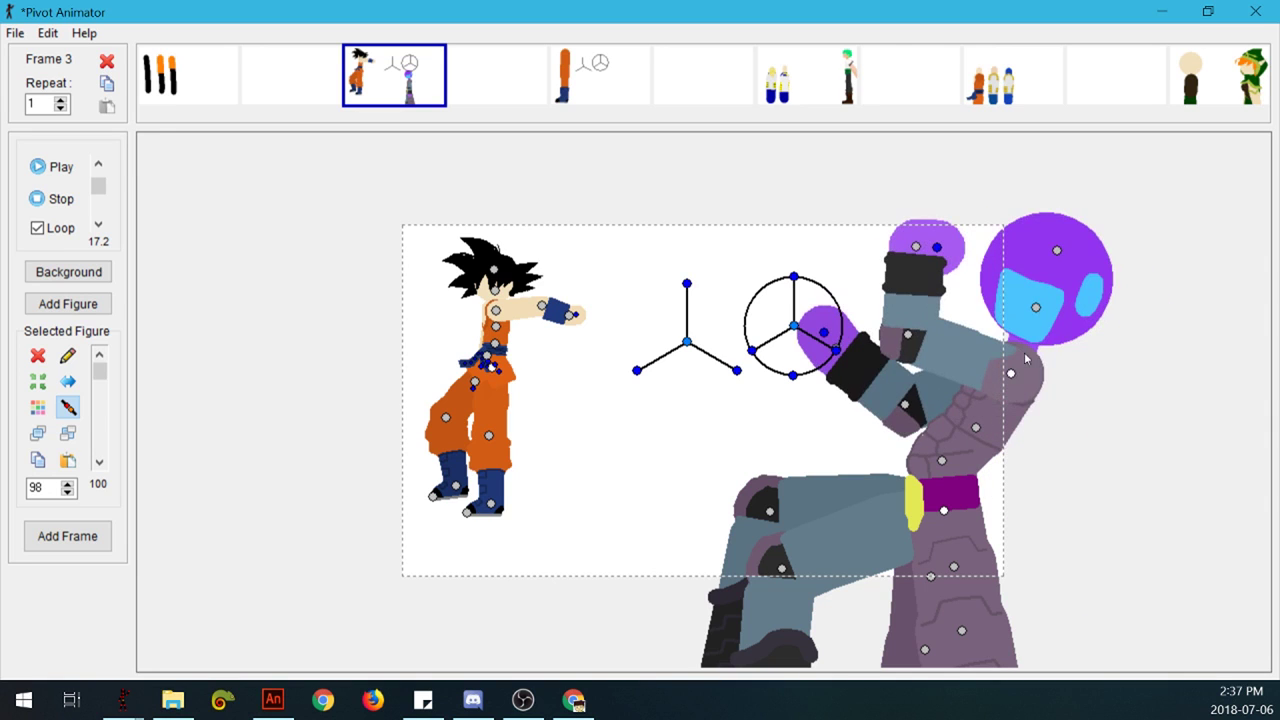
left_click_drag(969, 442, 926, 360)
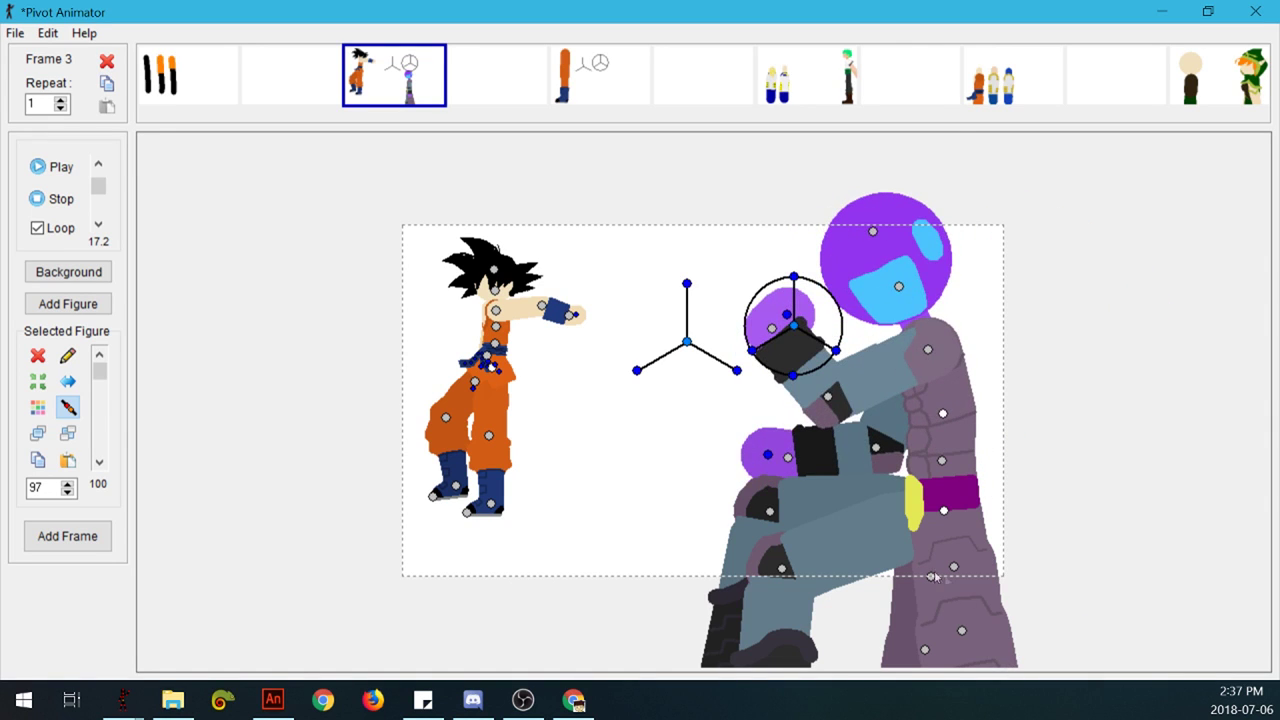
left_click_drag(946, 513, 928, 375)
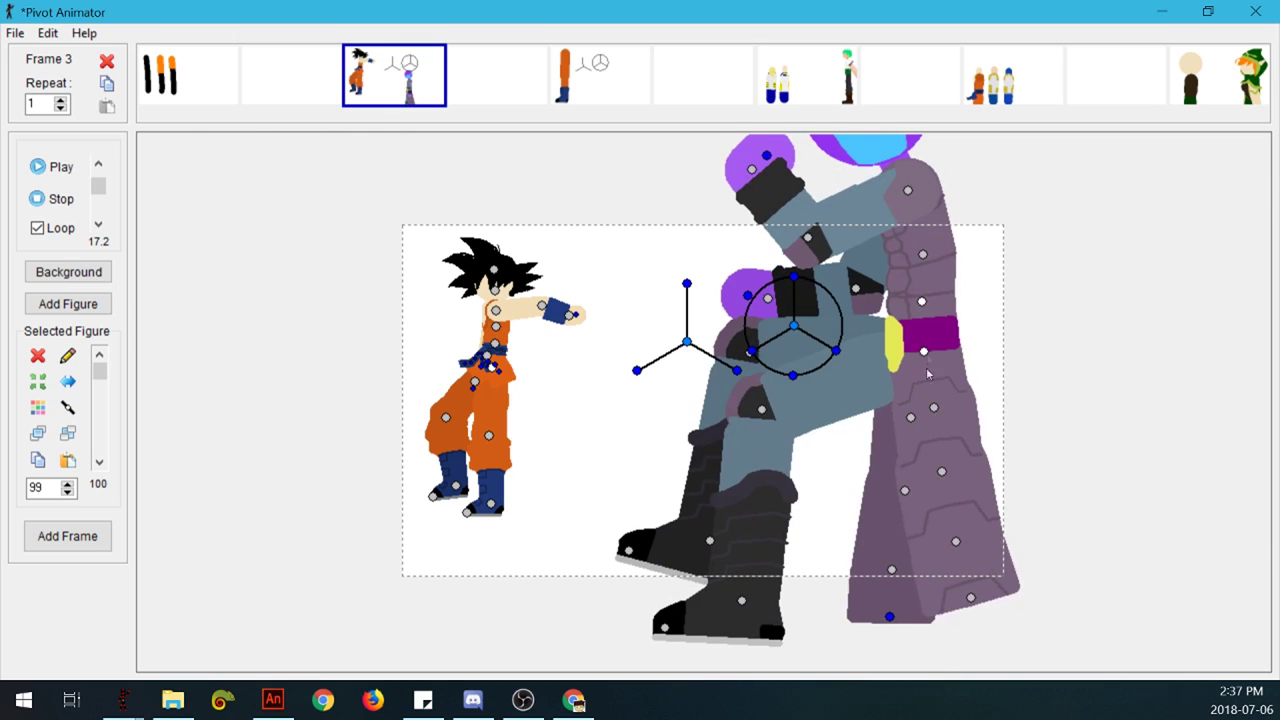
left_click_drag(941, 475, 892, 514)
Step: Undo the last pose changes and reload frame 3 to discard the enlarged figure
key("ctrl+z")
key("ctrl+z")
key("ctrl+z")
left_click(427, 87)
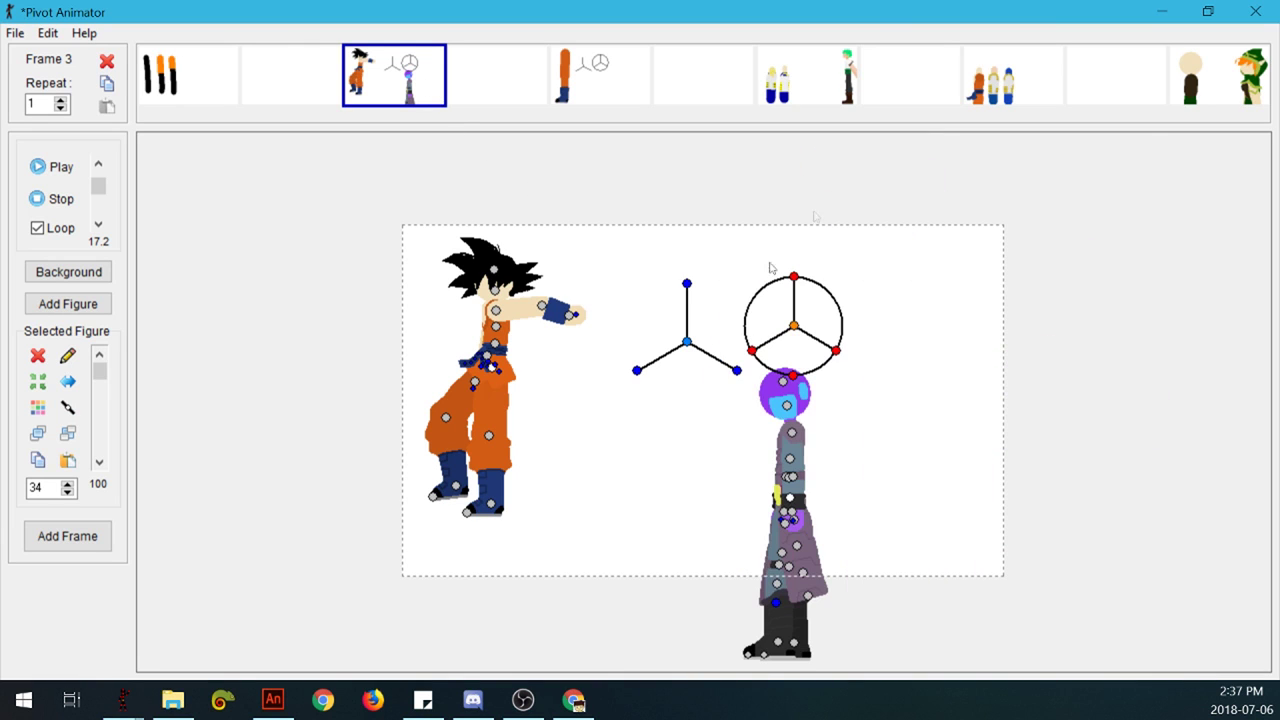
Step: Move the small purple-headed figure inside the canvas beside the circle and select the three-armed line figure
left_click_drag(790, 498, 913, 387)
left_click(794, 328)
left_click(686, 345)
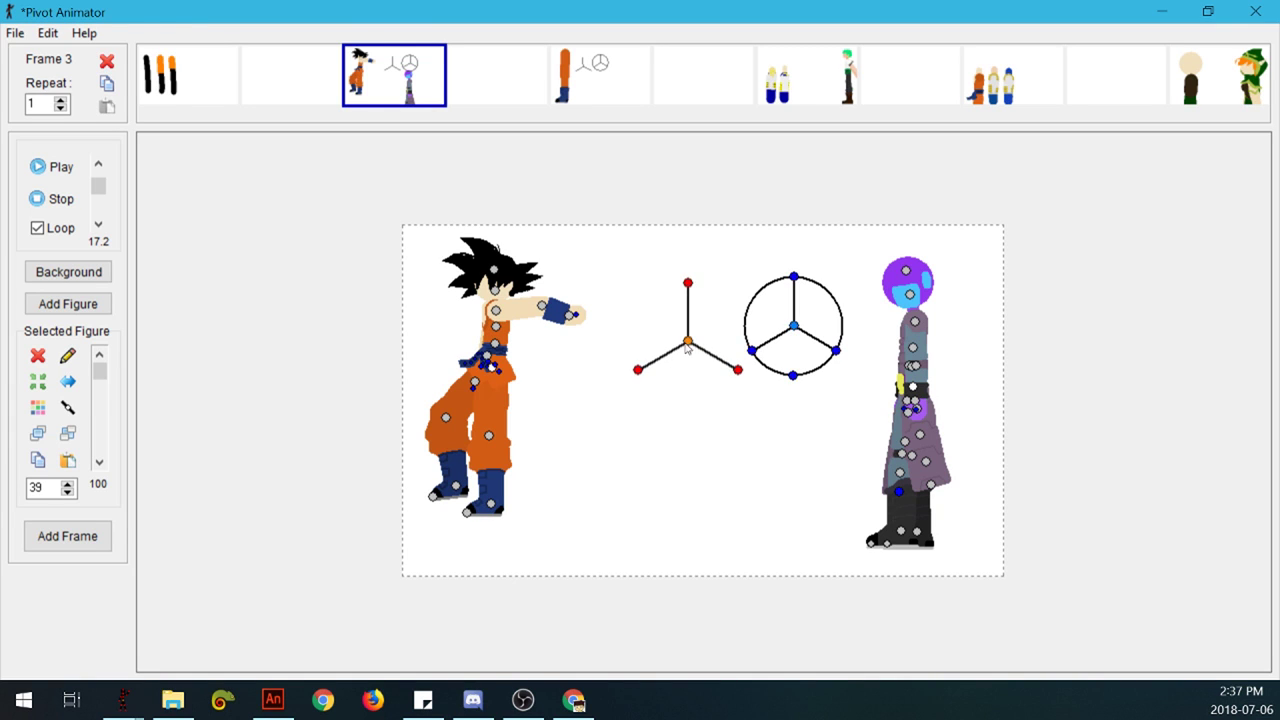
Step: Go to frame 5, move the orange leg upward past the canvas edge and set its opacity to 44
left_click(619, 93)
left_click(483, 406)
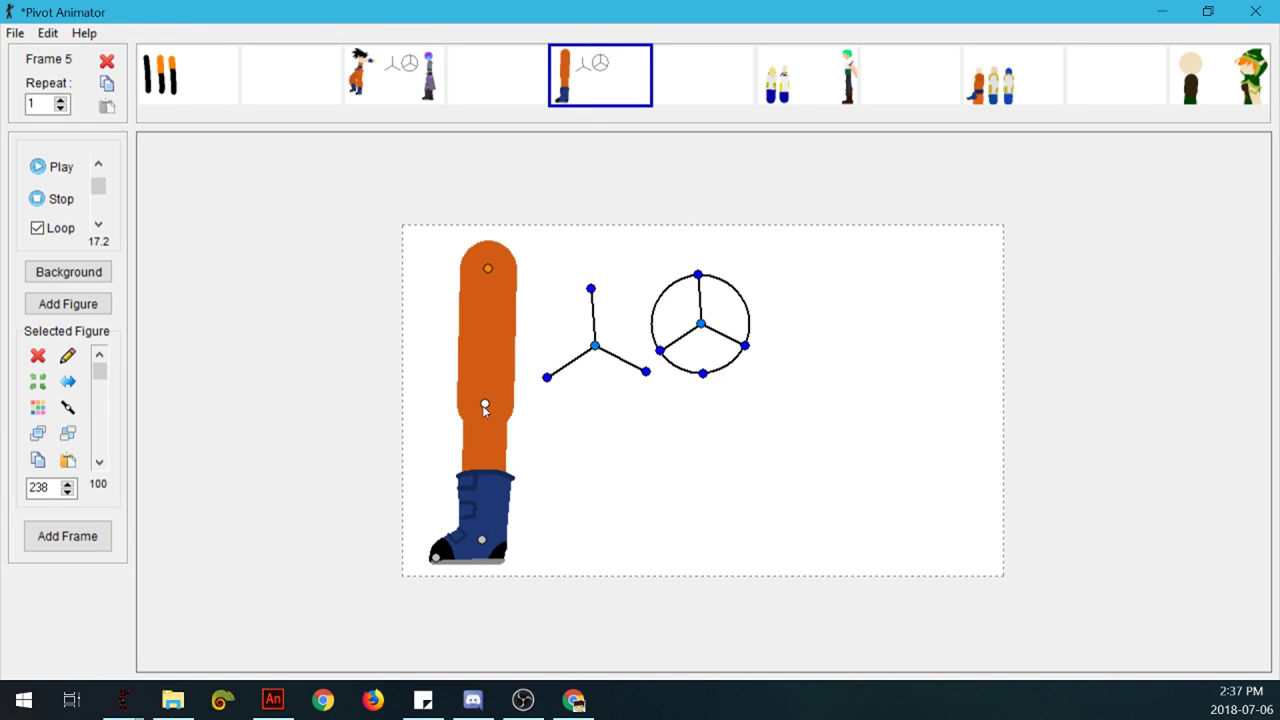
left_click_drag(496, 276, 496, 192)
left_click_drag(486, 320, 481, 453)
left_click_drag(535, 383, 484, 322)
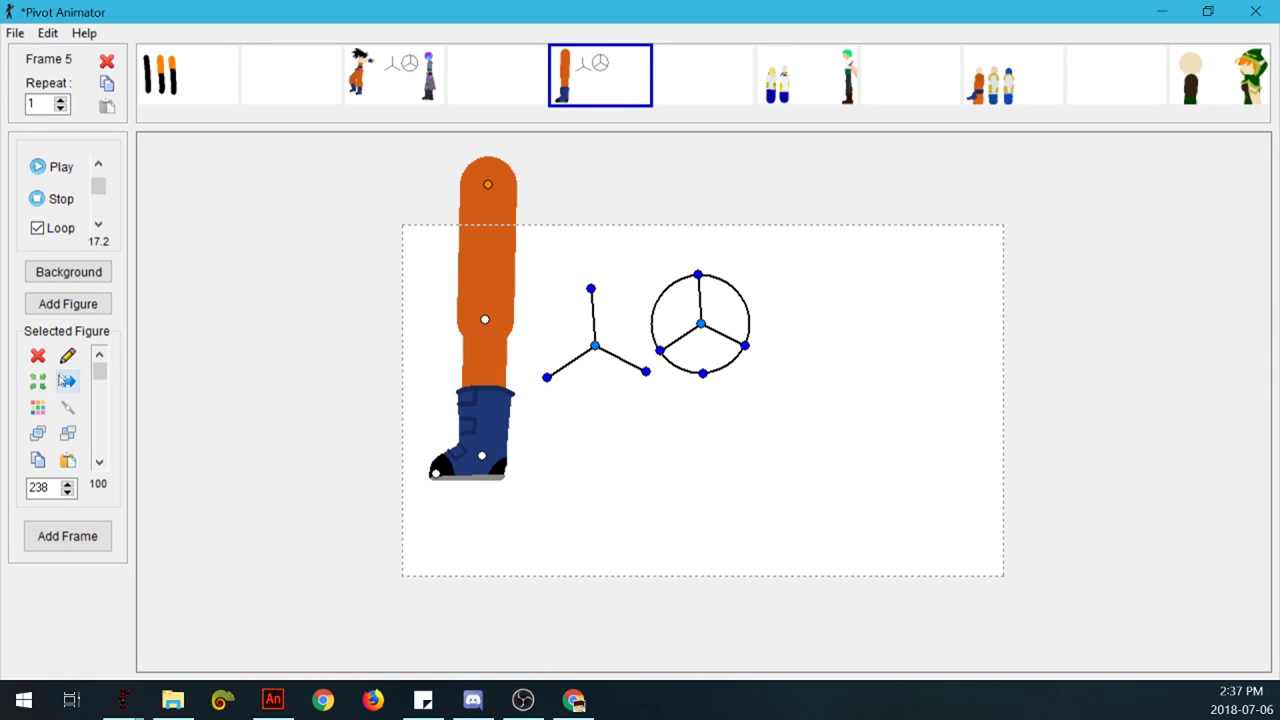
left_click_drag(100, 372, 99, 412)
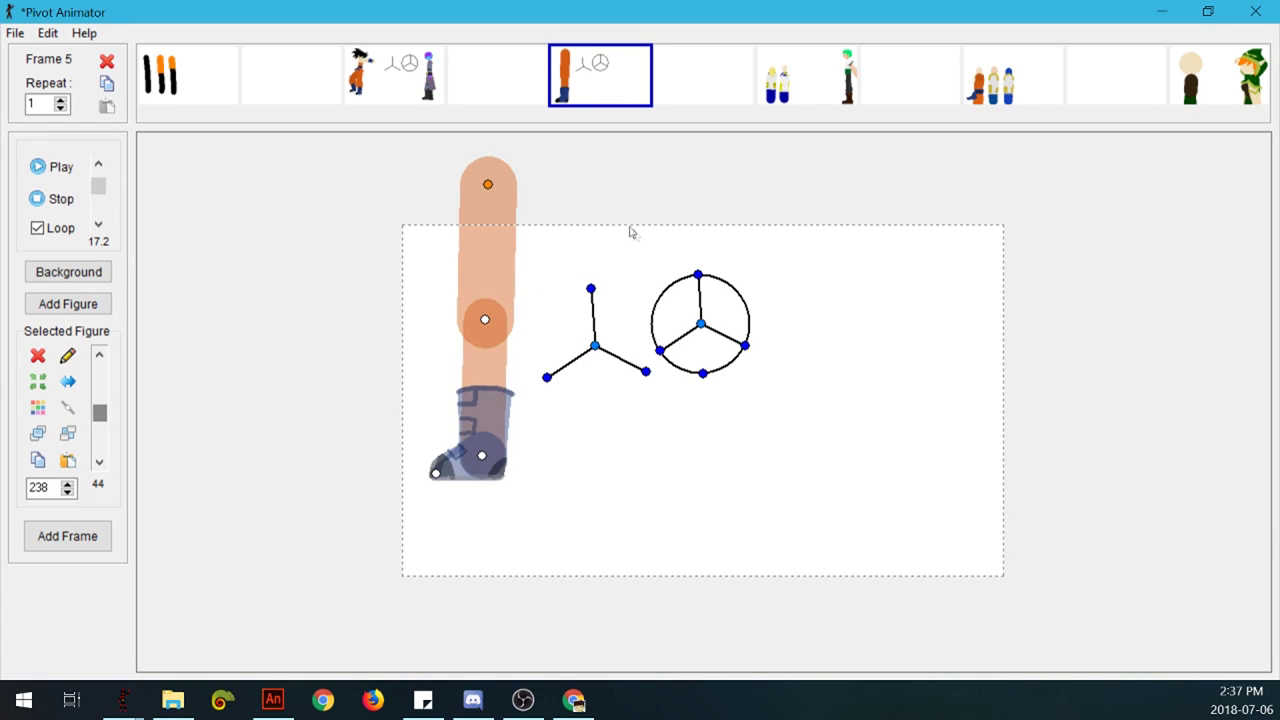
Step: Move the orange leg higher above the canvas edge and restore its opacity to 100
left_click_drag(489, 185, 489, 161)
left_click_drag(437, 449, 471, 460)
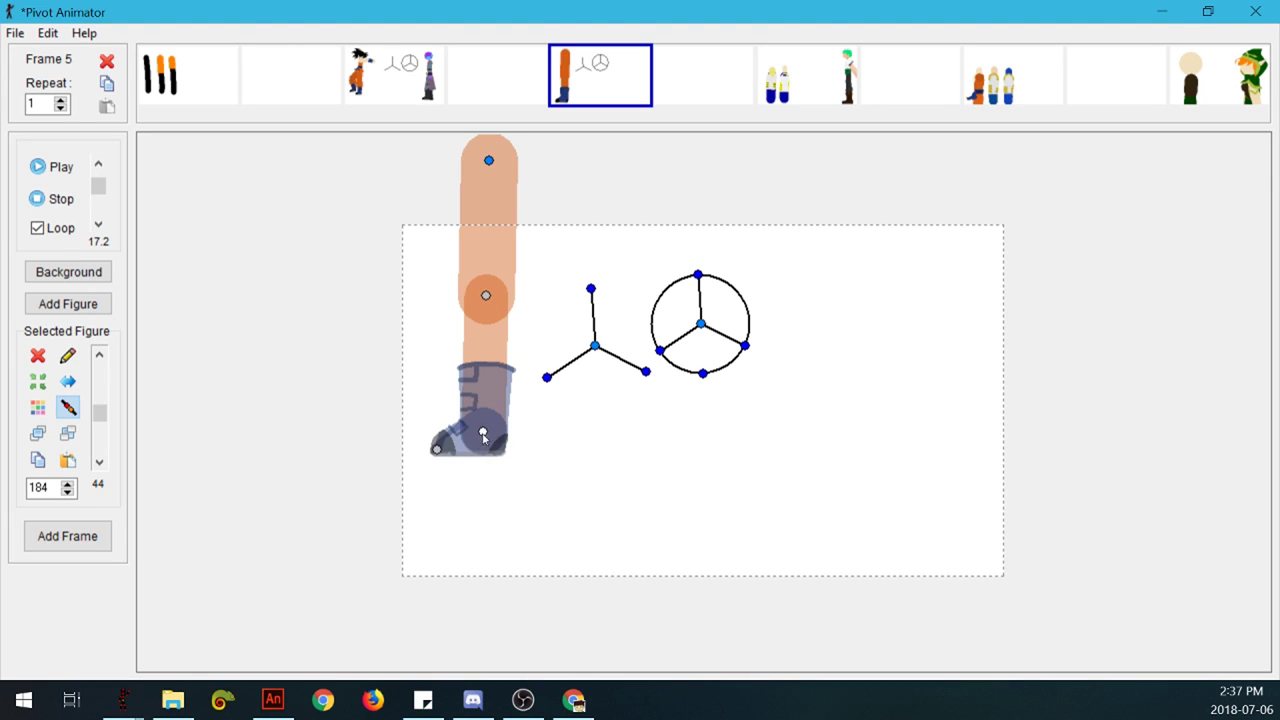
left_click(488, 297)
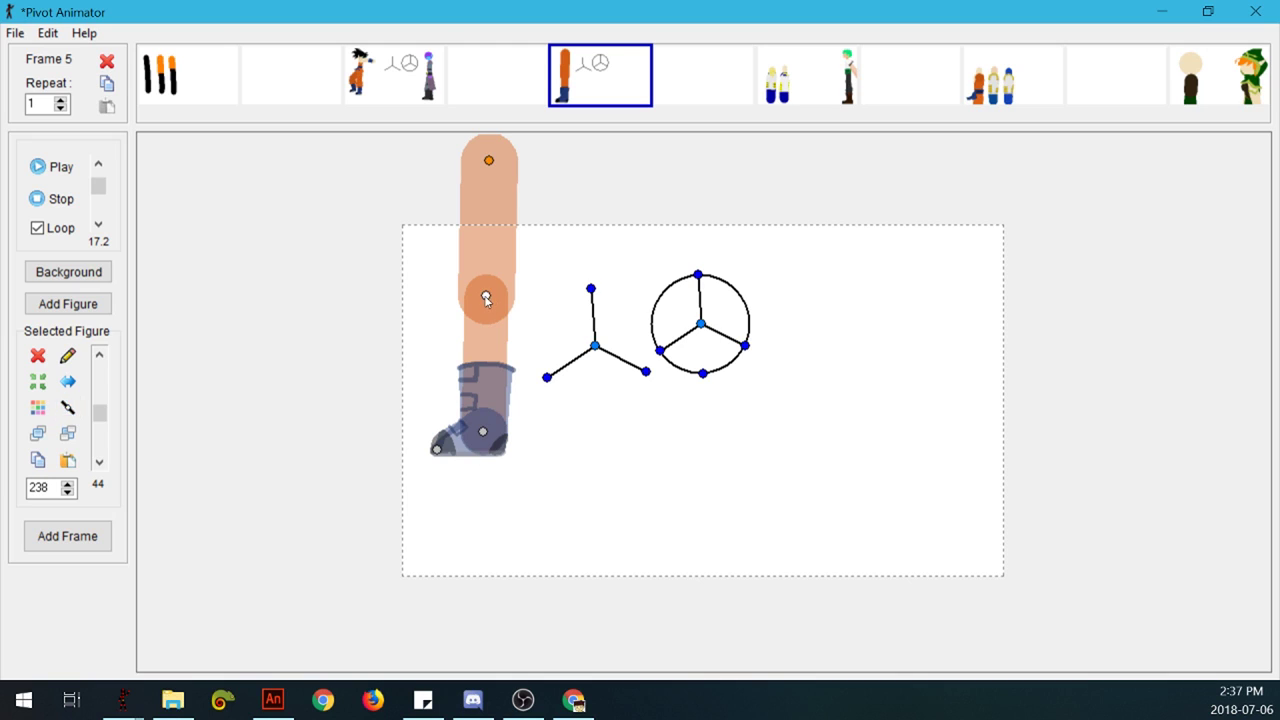
left_click_drag(100, 413, 110, 346)
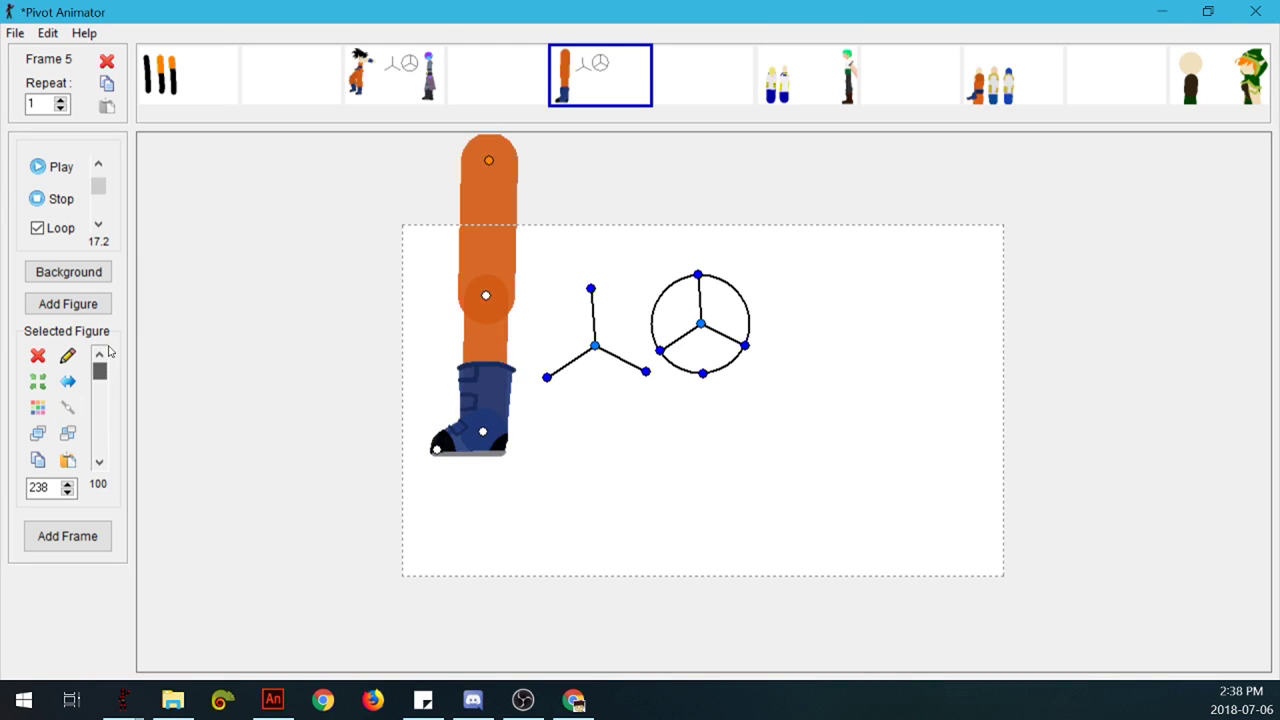
Step: Tilt the toe upward about the ankle and layer the foot behind the lower leg
left_click(439, 452)
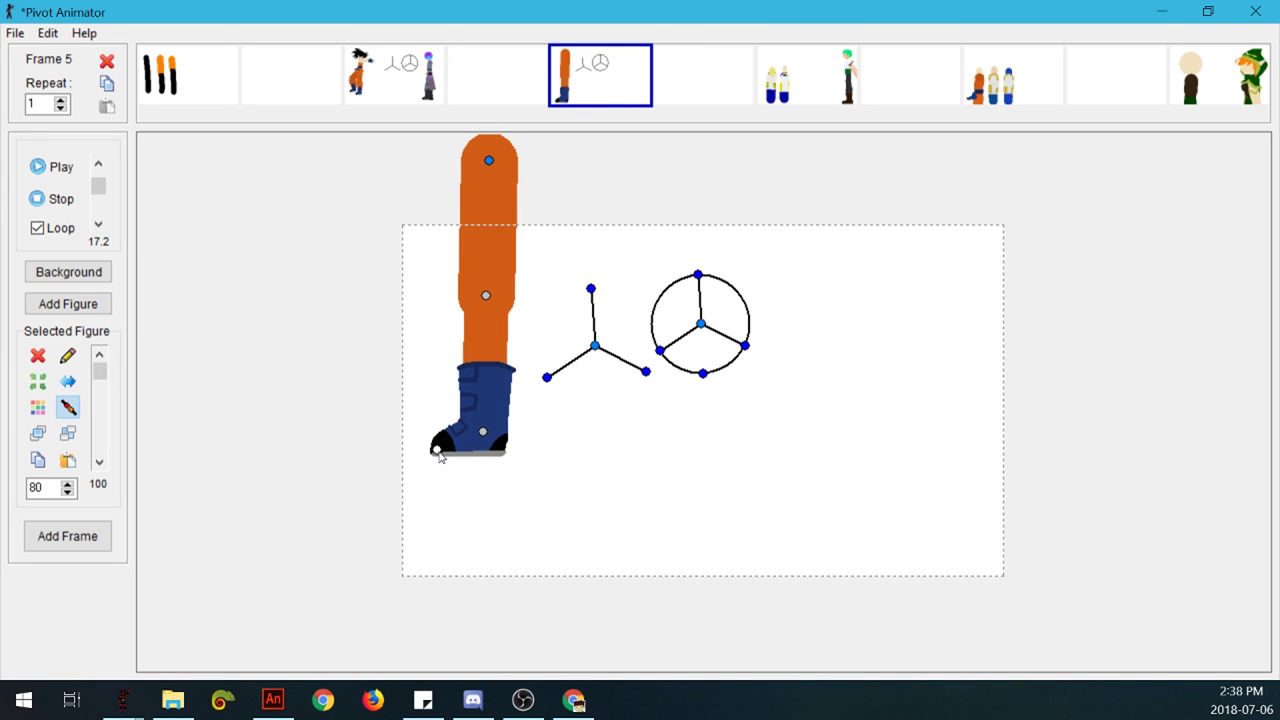
left_click(438, 452)
left_click_drag(432, 379, 441, 404)
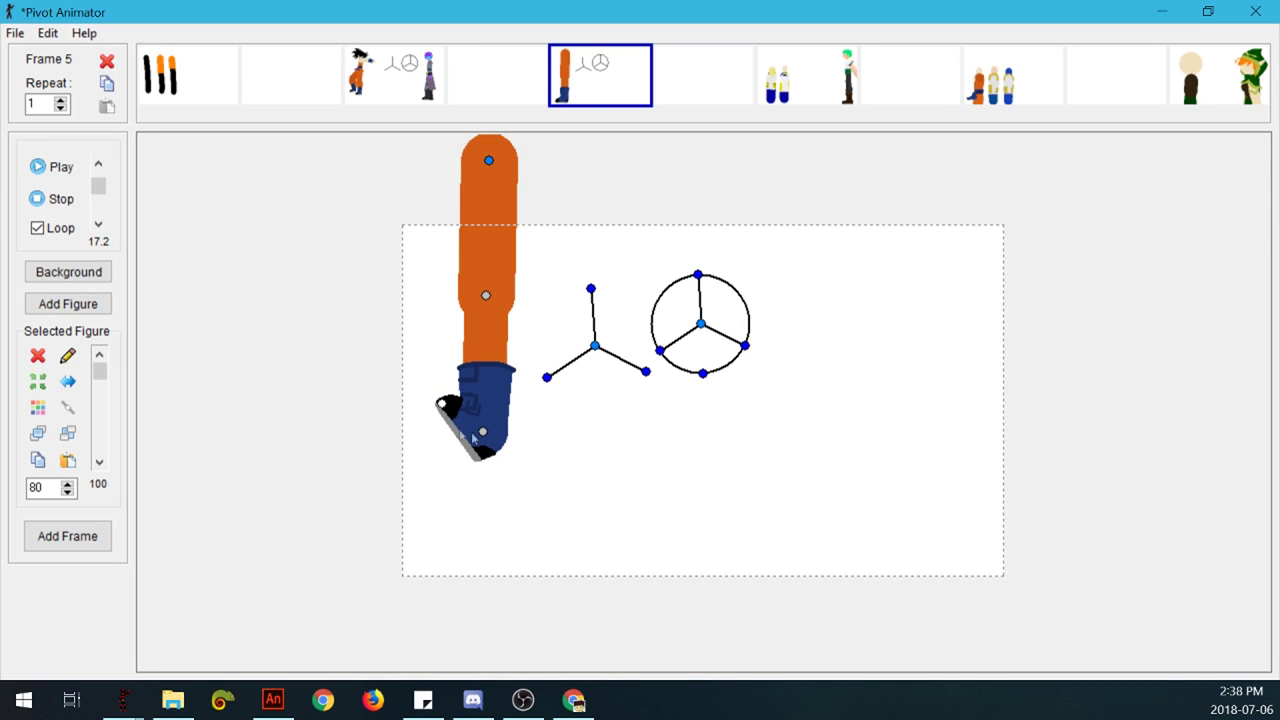
left_click_drag(444, 405, 446, 407)
left_click_drag(445, 404, 444, 406)
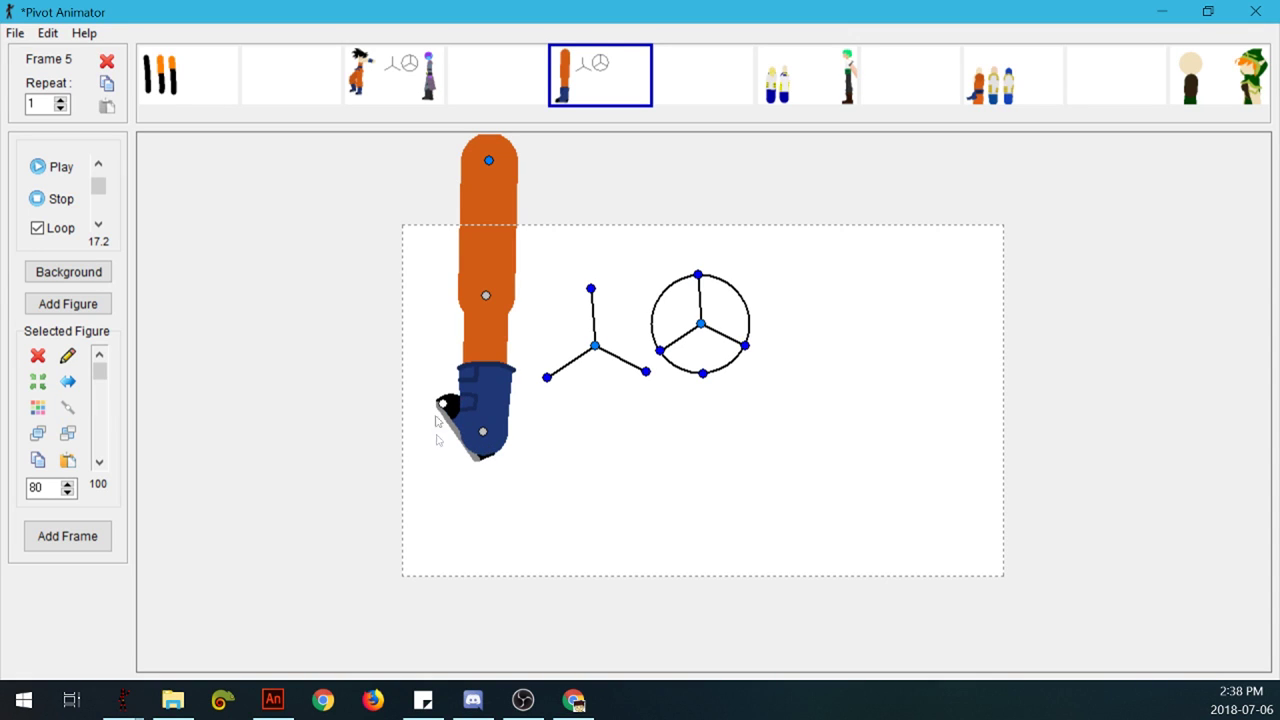
left_click(453, 430)
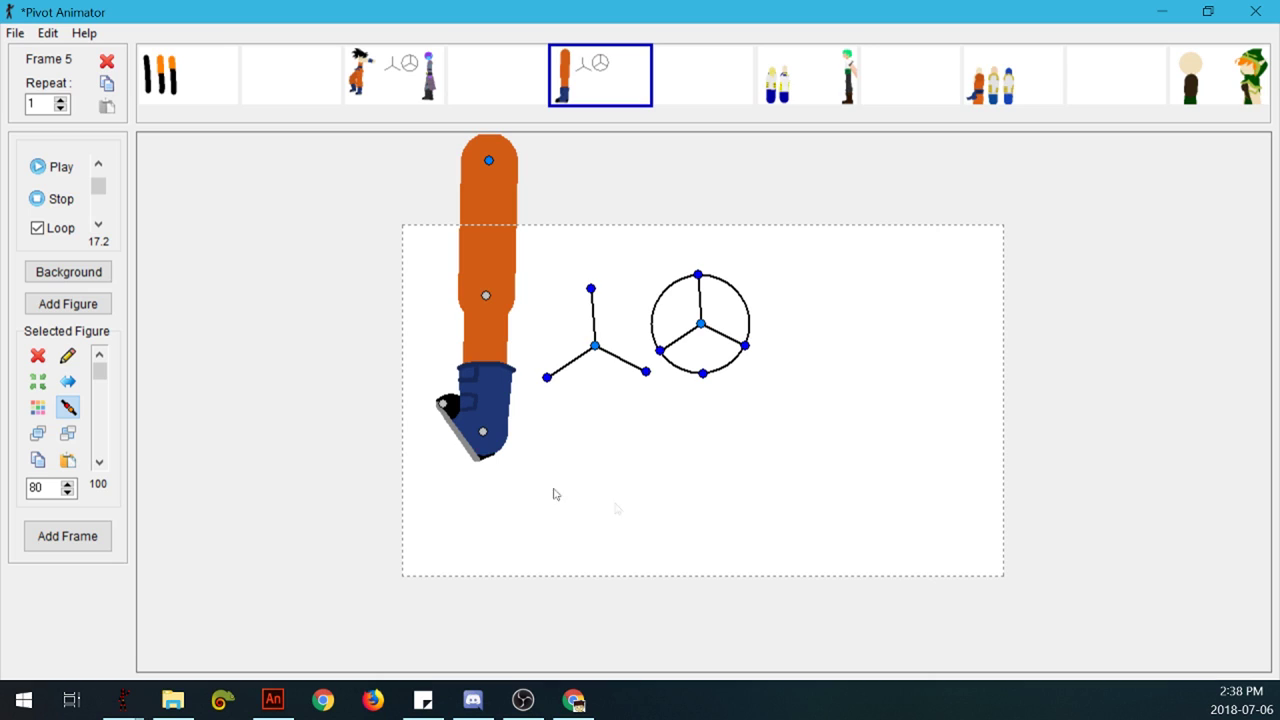
Step: Swing the foot down and up about the ankle, leaving the sole level
left_click_drag(486, 462, 412, 474)
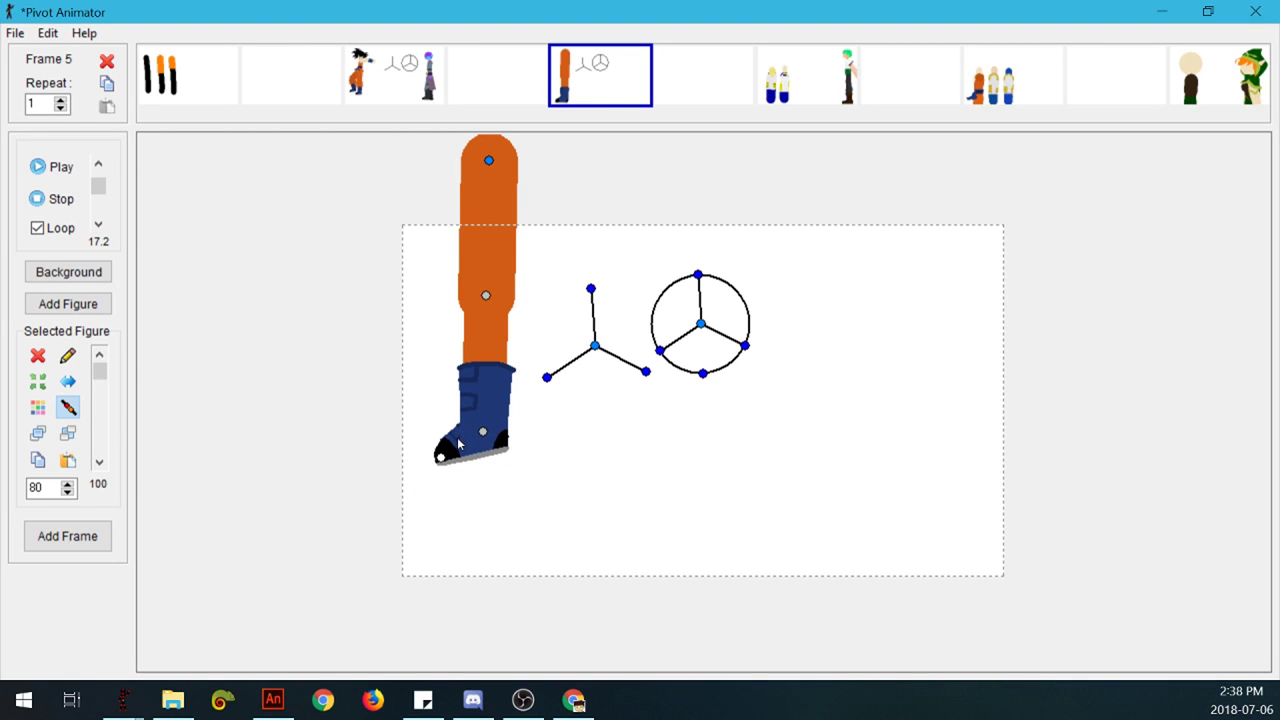
left_click_drag(440, 456, 400, 442)
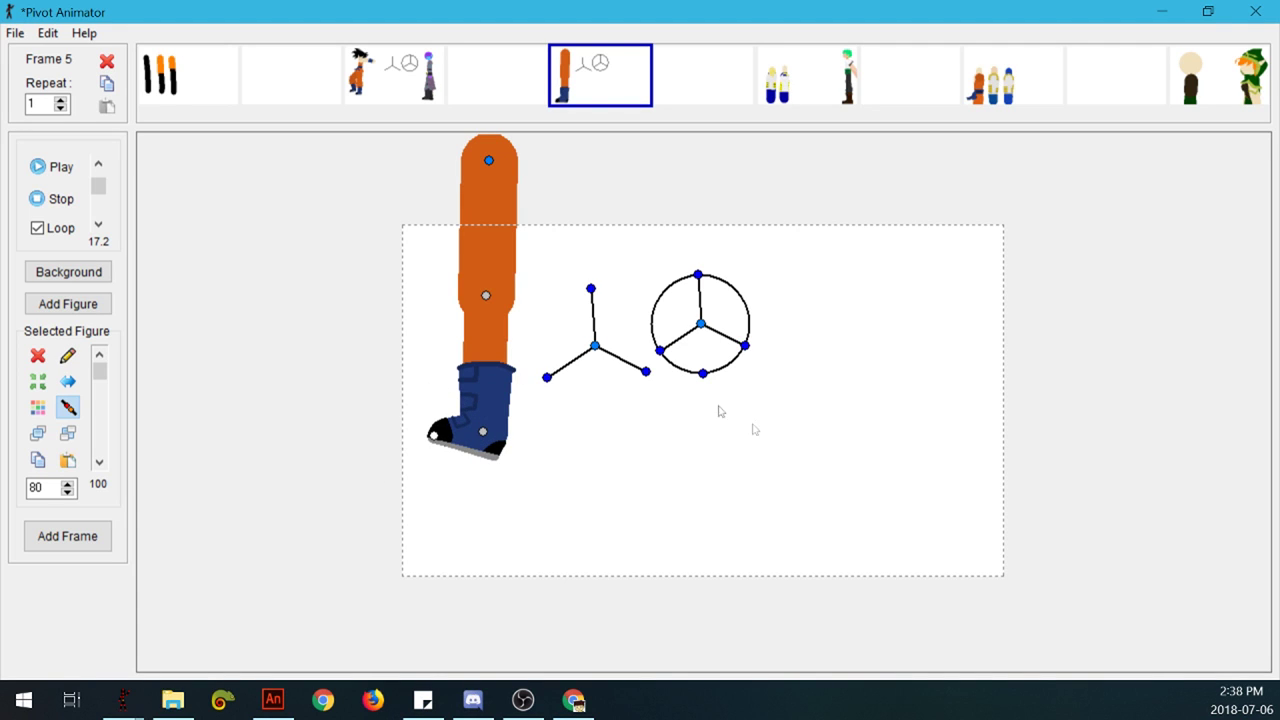
left_click_drag(433, 437, 437, 450)
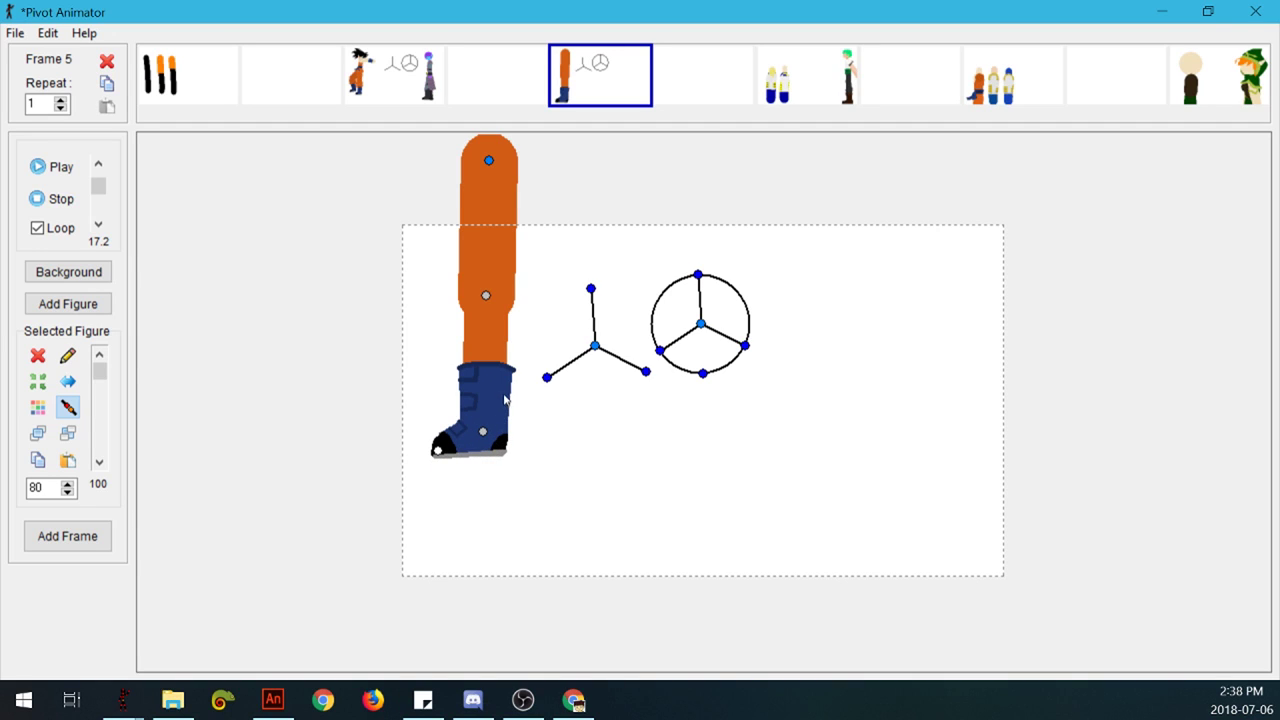
left_click_drag(437, 449, 429, 457)
Step: Enlarge the leg to a scale of 417, position it partly above the canvas and set its opacity to 29
left_click_drag(488, 163, 480, 269)
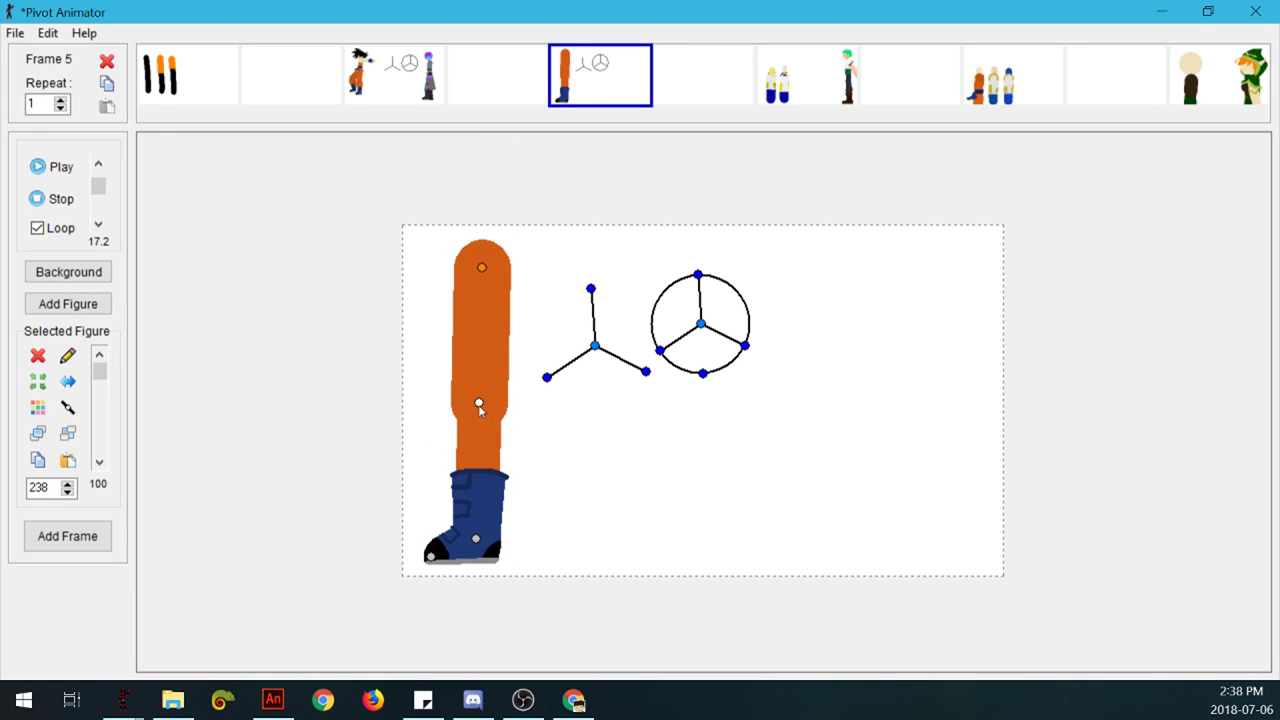
left_click_drag(478, 402, 464, 502)
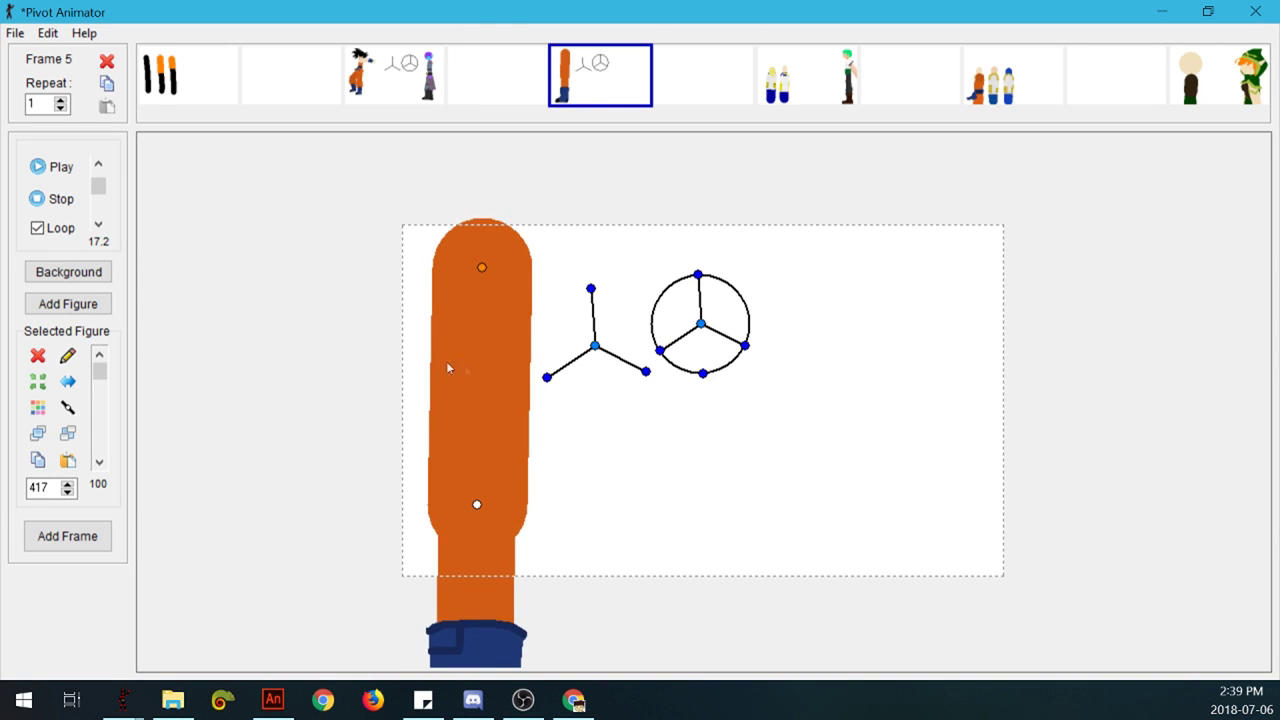
left_click_drag(475, 279, 480, 170)
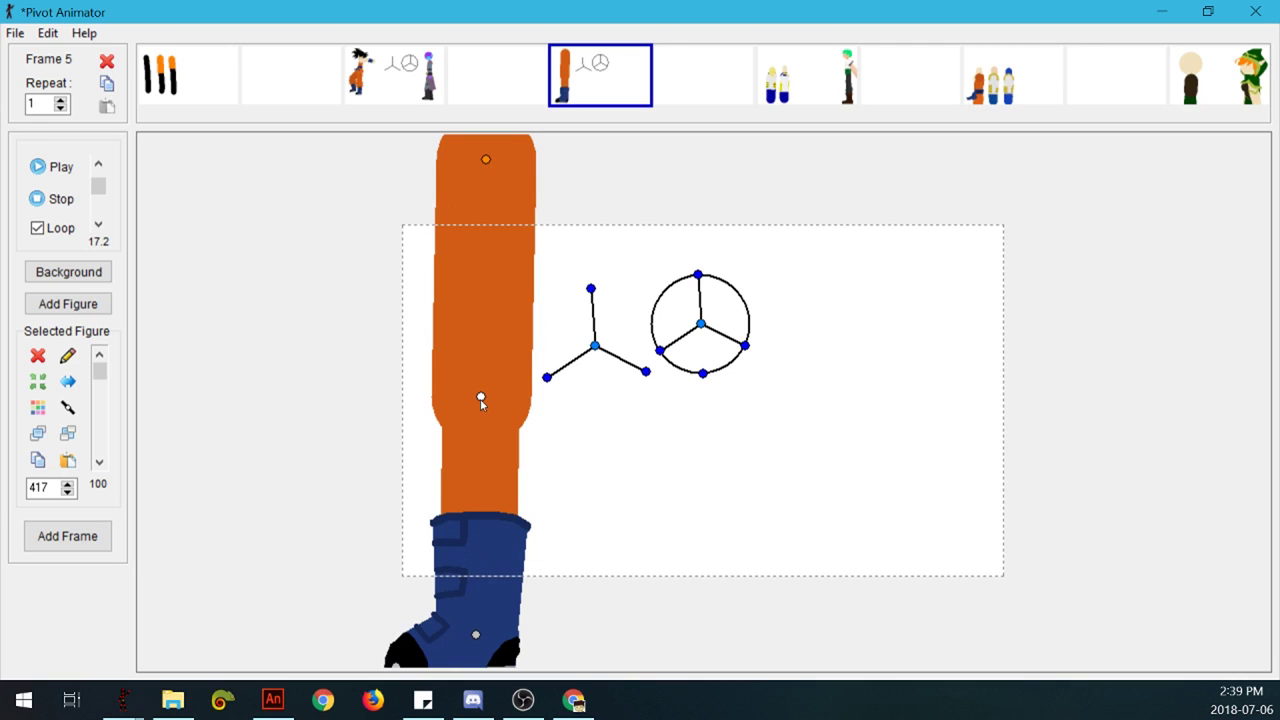
left_click_drag(98, 371, 93, 430)
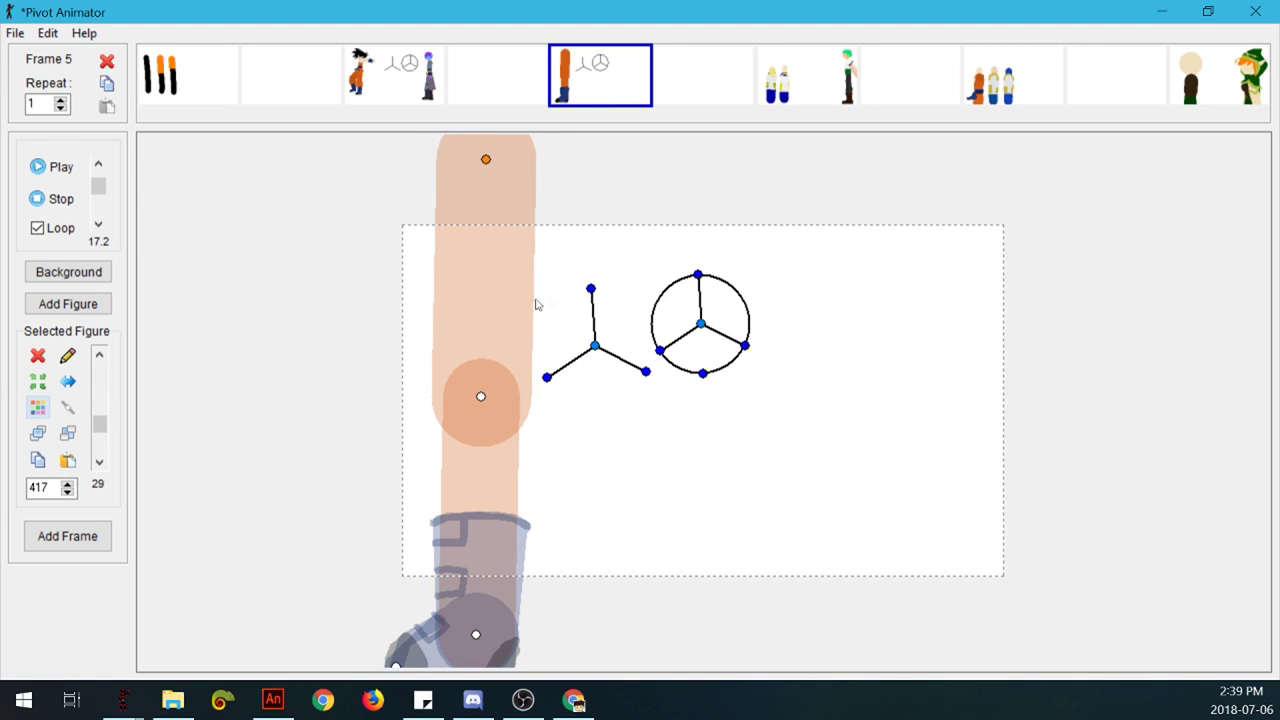
Step: Join the three-armed line figure to the knee, scale it to 33 and rotate it until one arm is horizontal
left_click(597, 350)
left_click_drag(595, 346, 482, 399)
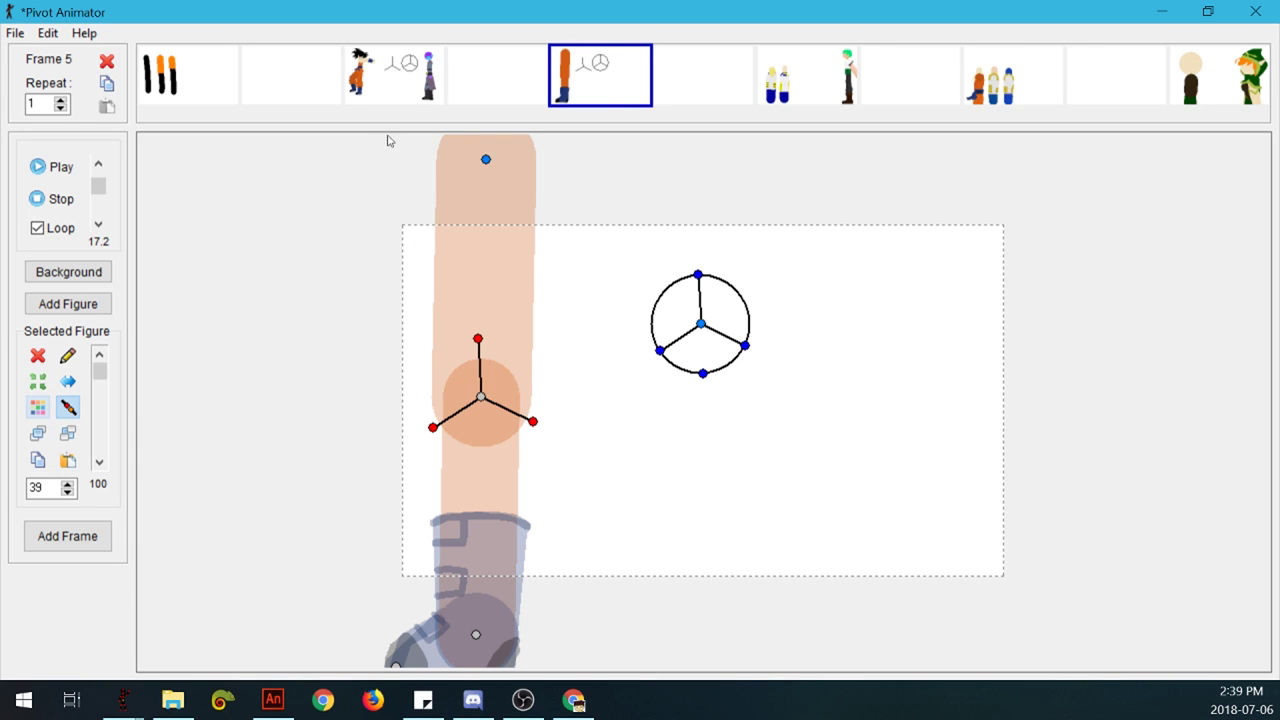
mouse_move(535, 421)
left_mouse_down()
mouse_move(549, 389)
mouse_move(543, 409)
mouse_move(531, 399)
left_mouse_up()
key("ctrl+z")
key("ctrl+z")
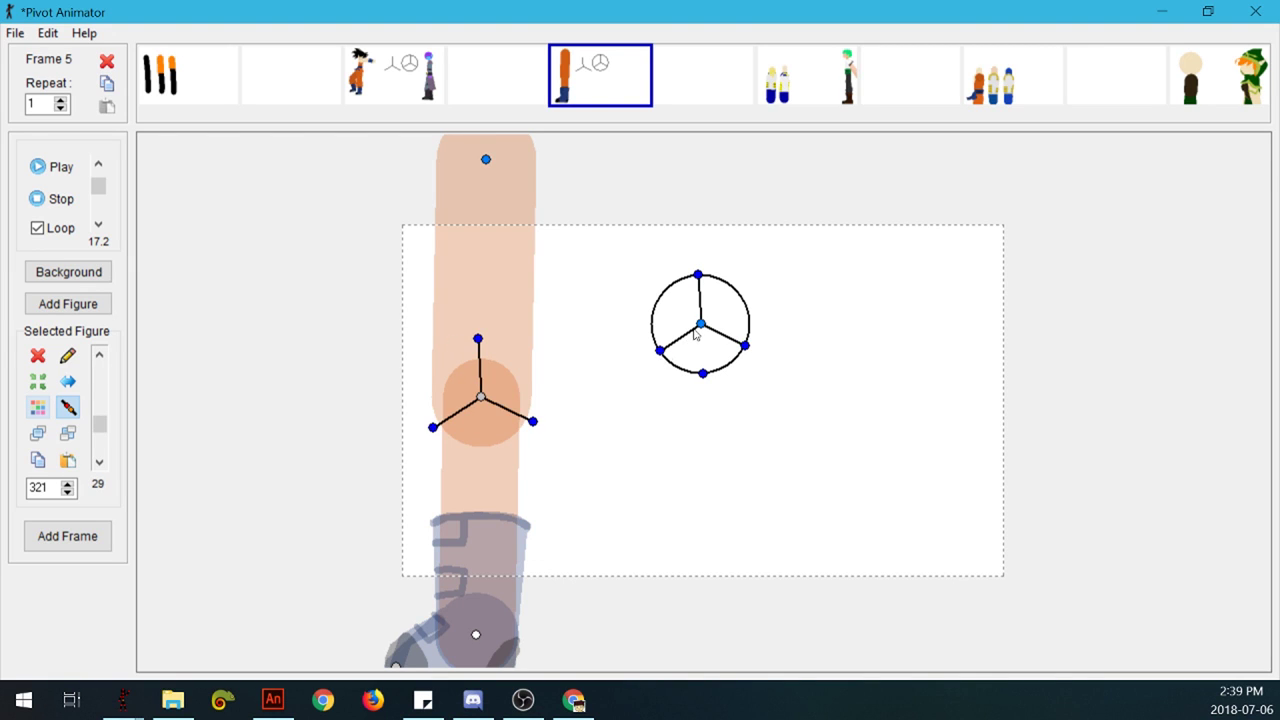
left_click_drag(533, 421, 537, 400)
scroll(535, 399, "down", 6)
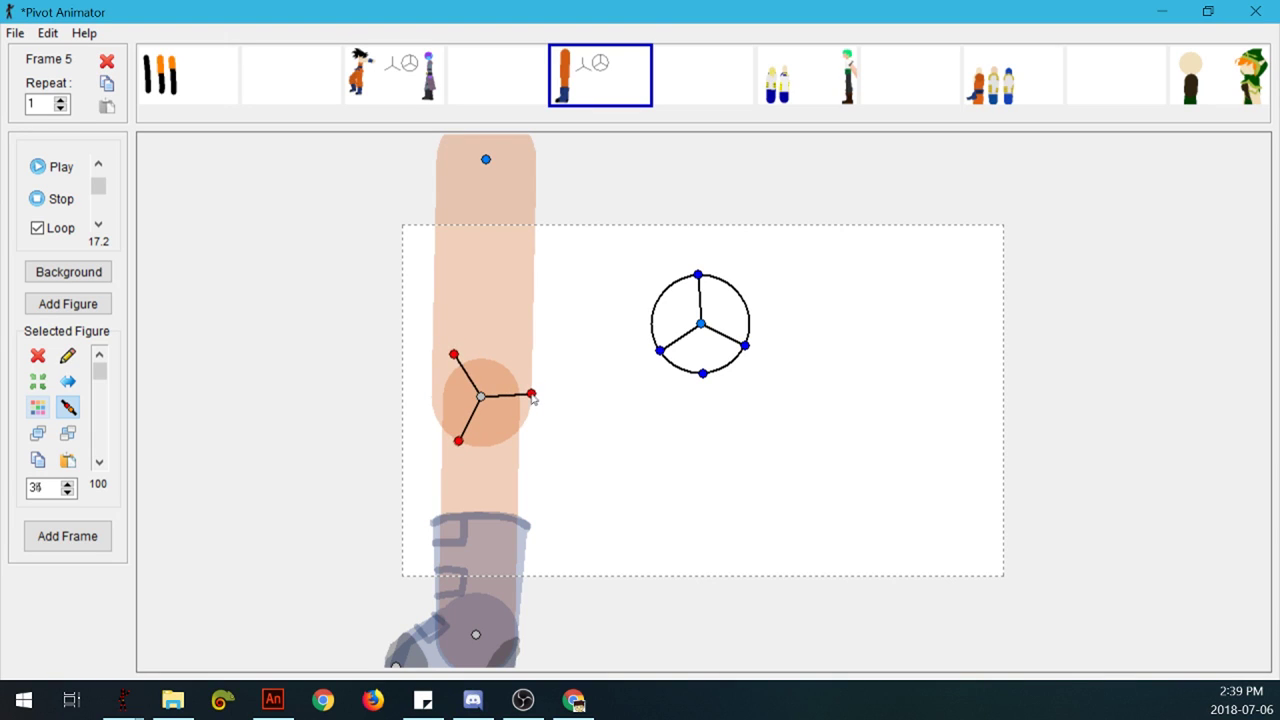
left_click_drag(533, 399, 540, 396)
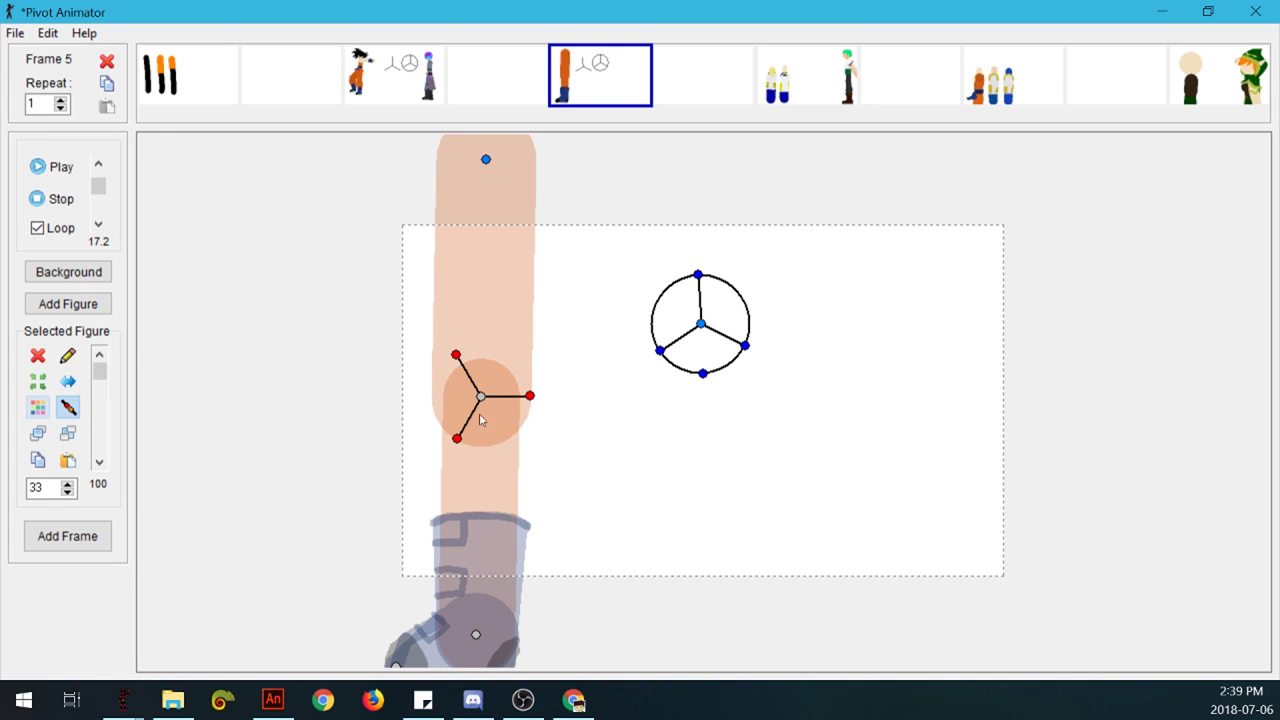
Step: Bring up the Stick Figure Builder over the leg and stretch its line between the ankle and the knee
key("alt+Tab")
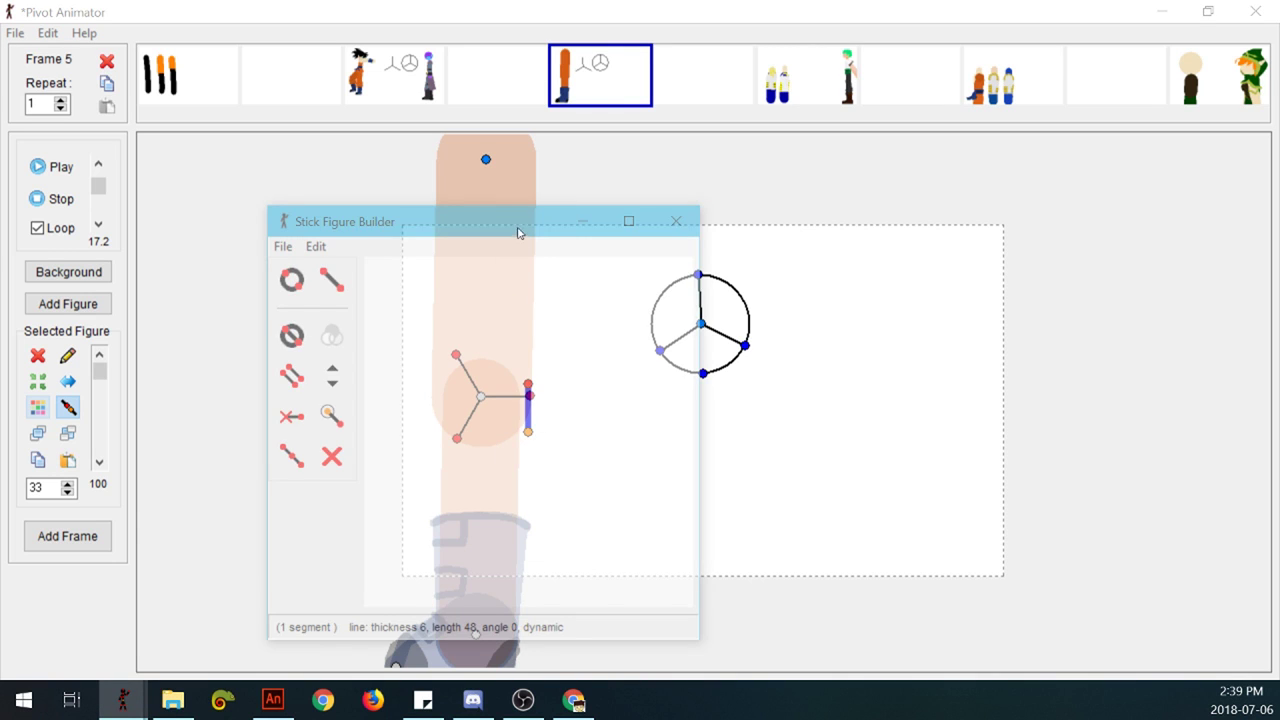
left_click_drag(517, 232, 515, 281)
left_click_drag(526, 484, 476, 640)
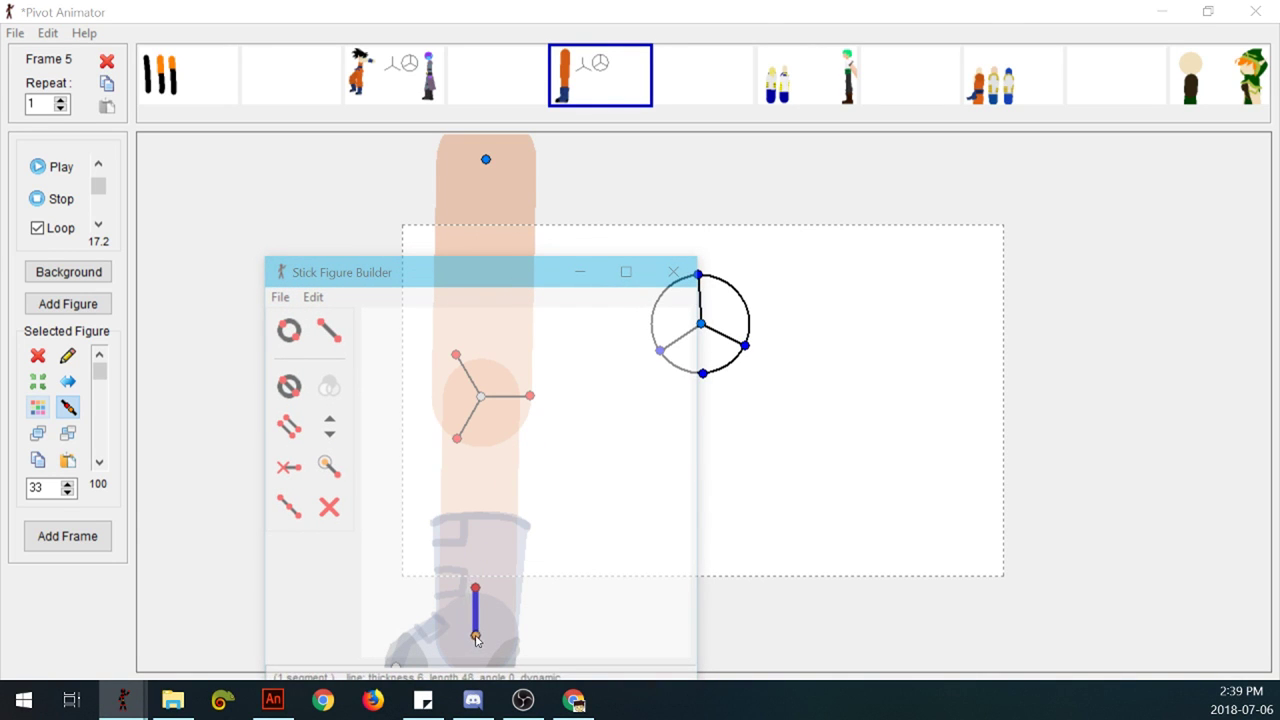
left_click_drag(475, 588, 481, 398)
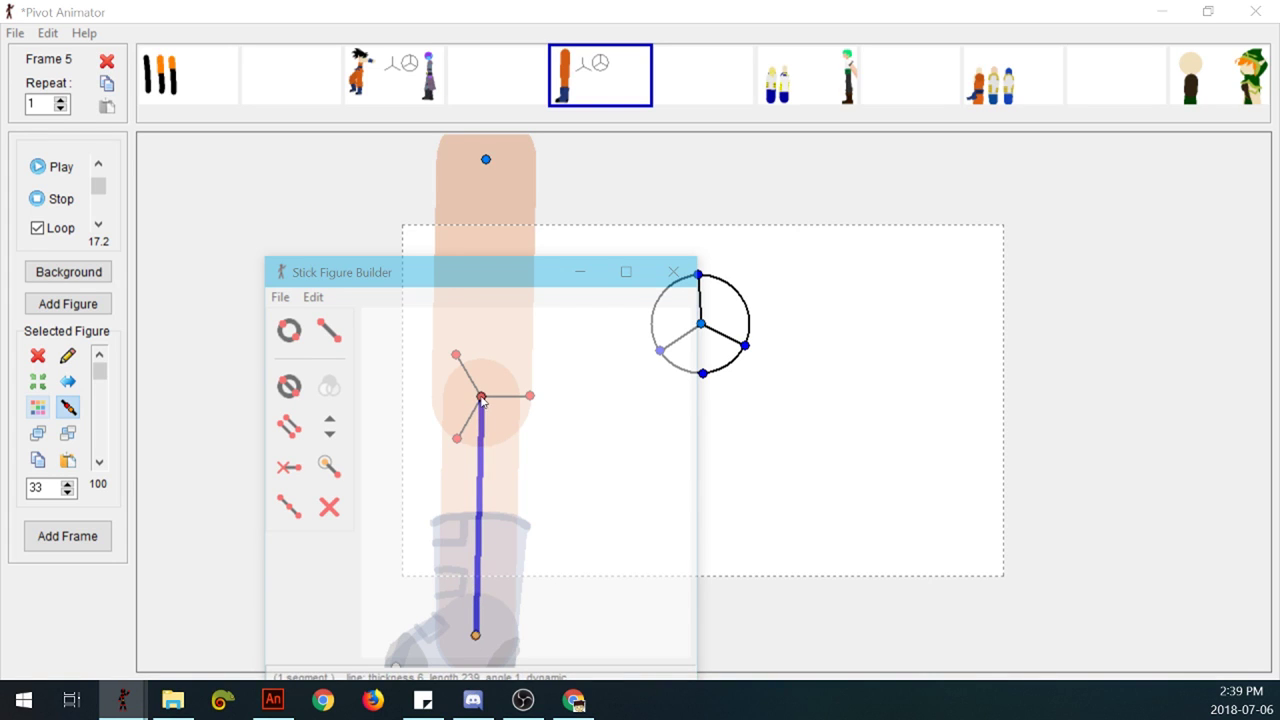
Step: Thin the ankle-to-knee line and add line segments from the knee toward the front of the leg
left_click_drag(334, 427, 334, 437)
key("l")
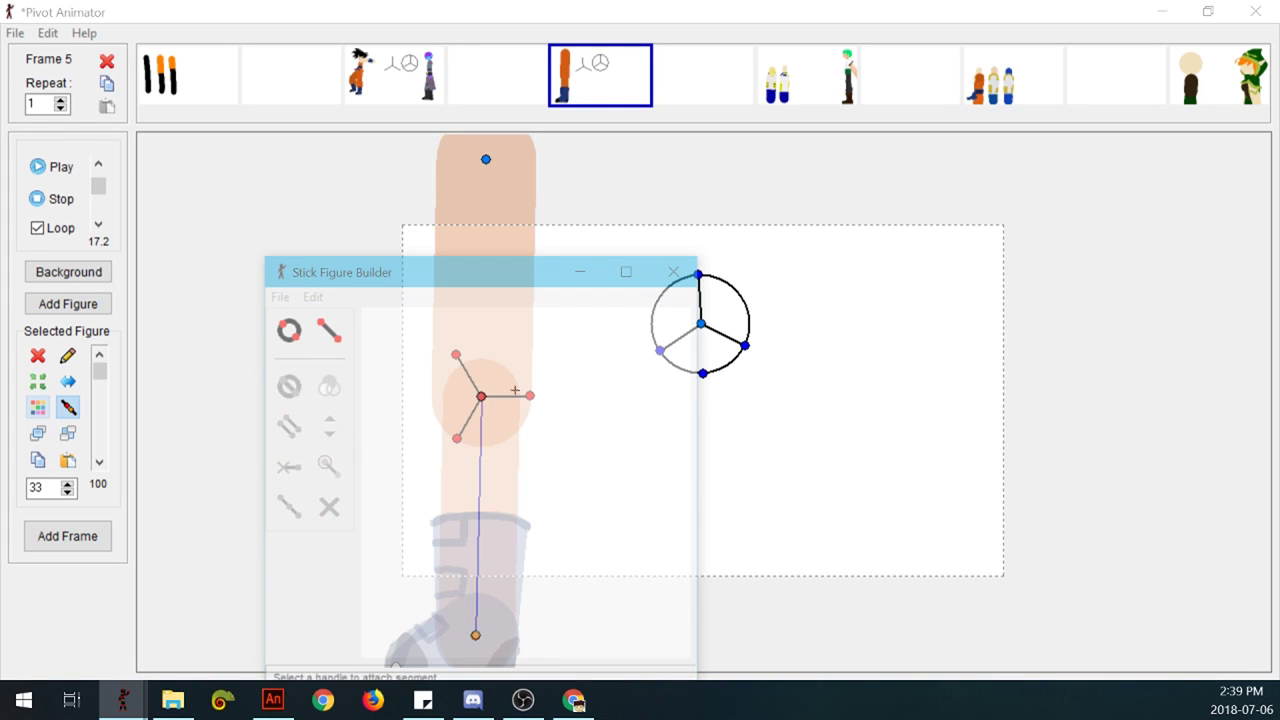
left_click_drag(481, 396, 443, 366)
key("l")
key("l")
left_click(331, 419)
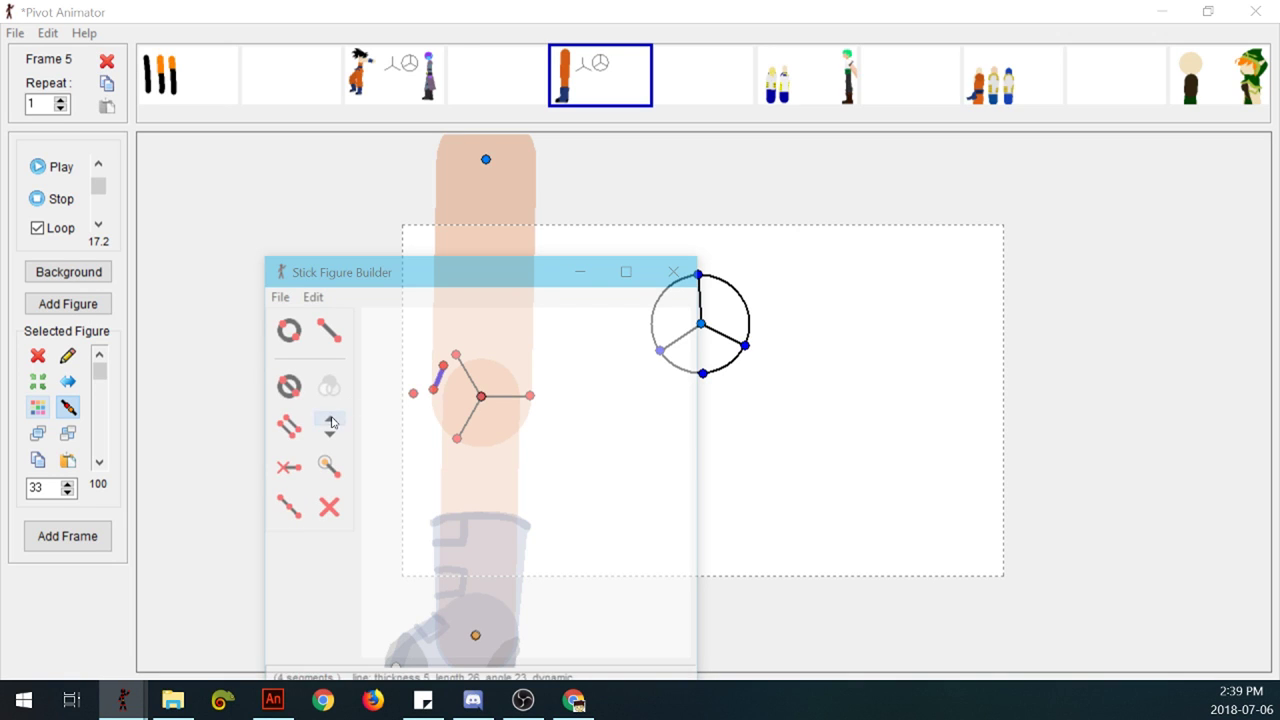
Step: Extend the kneecap outline with segments from the upper arm's tip down along the knee's front edge
left_click_drag(445, 370, 456, 354)
key("l")
left_click(433, 390)
left_click(431, 405)
mouse_move(414, 396)
left_mouse_down()
mouse_move(497, 365)
mouse_move(402, 315)
mouse_move(405, 398)
left_mouse_up()
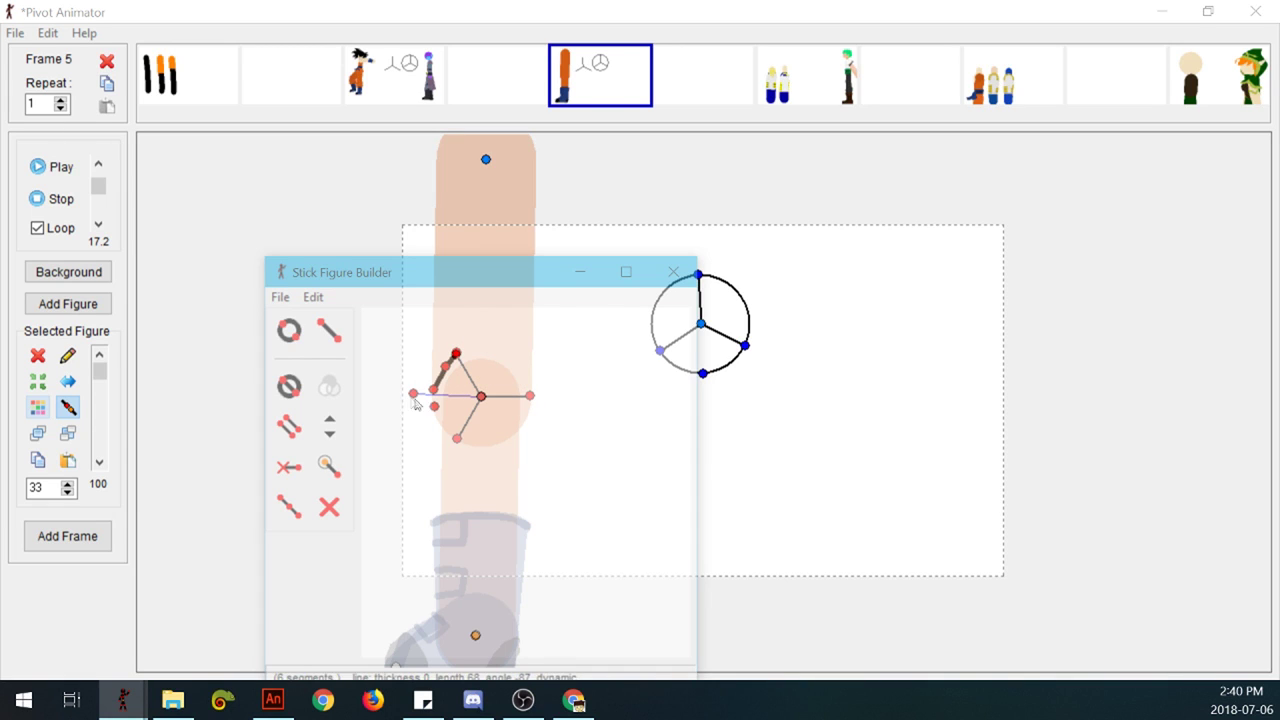
left_click(434, 407)
key("l")
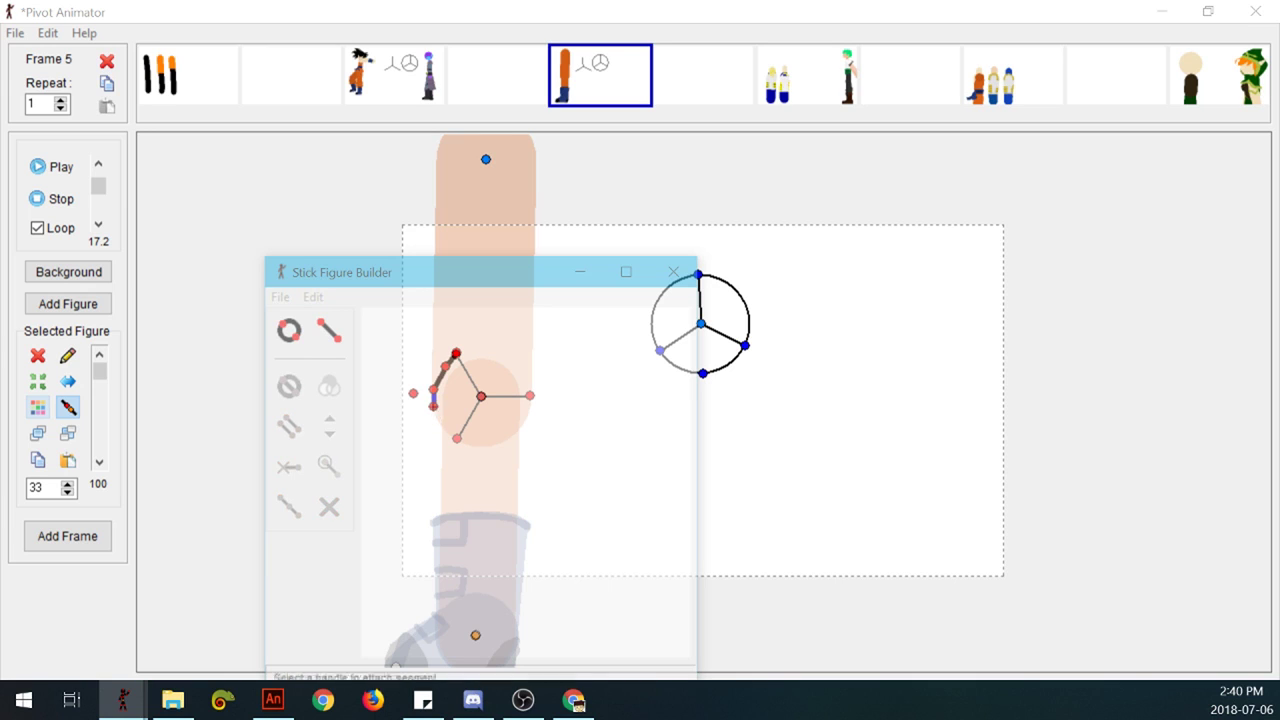
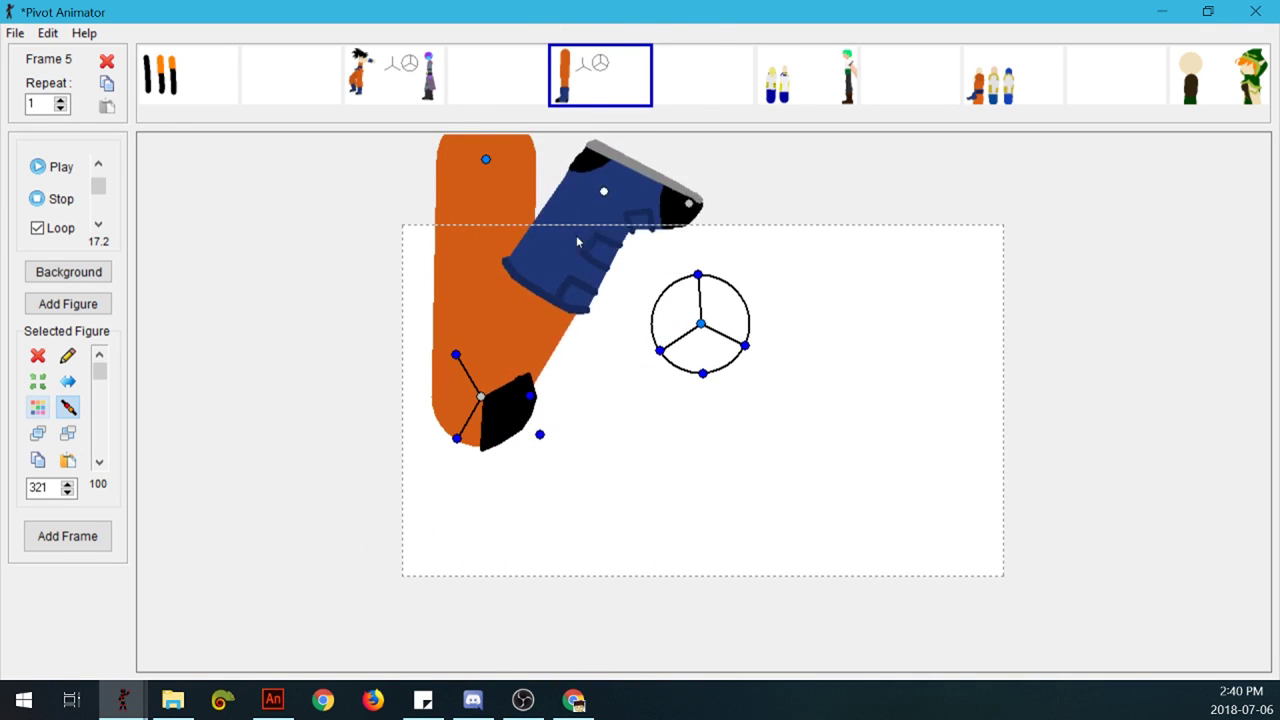
Step: Rotate the black knee patch toward the front of the knee and swing the folded lower leg downward
left_click_drag(546, 427, 449, 567)
key("ctrl+z")
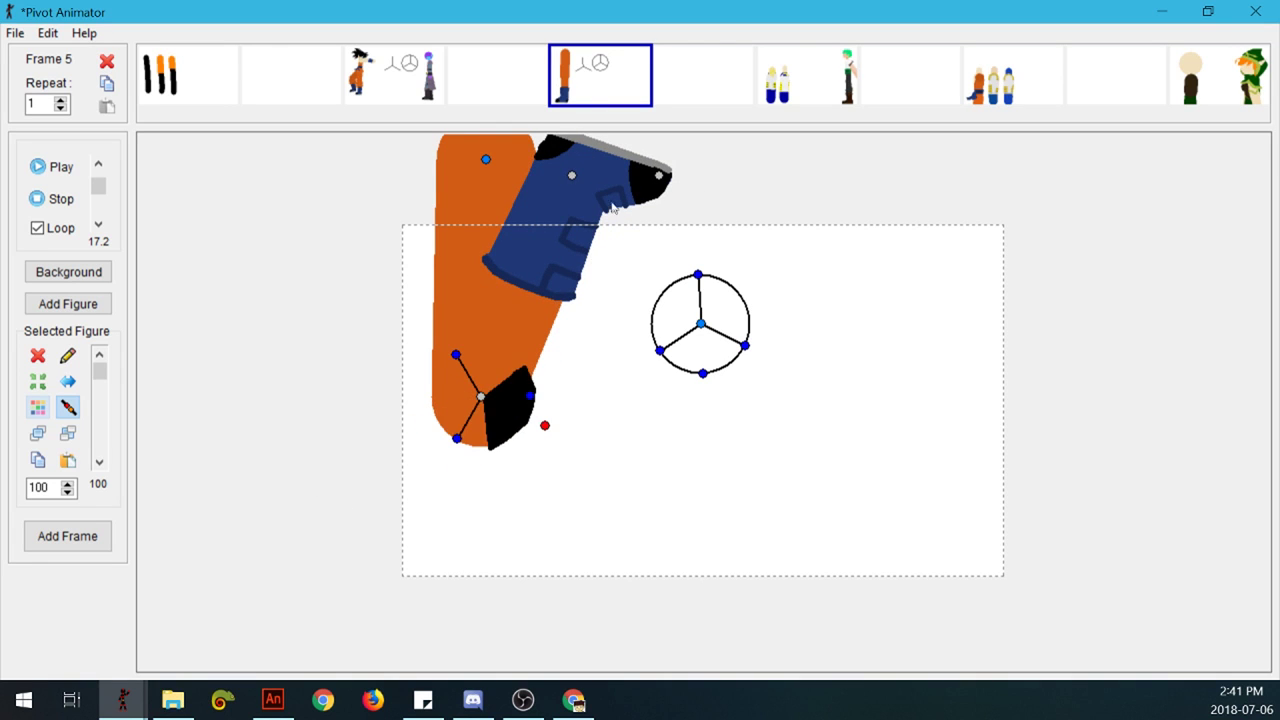
left_click_drag(546, 424, 410, 552)
left_click_drag(572, 176, 638, 413)
Step: Undo and redo the leg's pose changes and adjust the ankle so the lower leg hangs straight
key("ctrl+z")
key("ctrl+z")
key("ctrl+y")
key("ctrl+y")
key("ctrl+y")
key("ctrl+y")
key("ctrl+y")
key("ctrl+y")
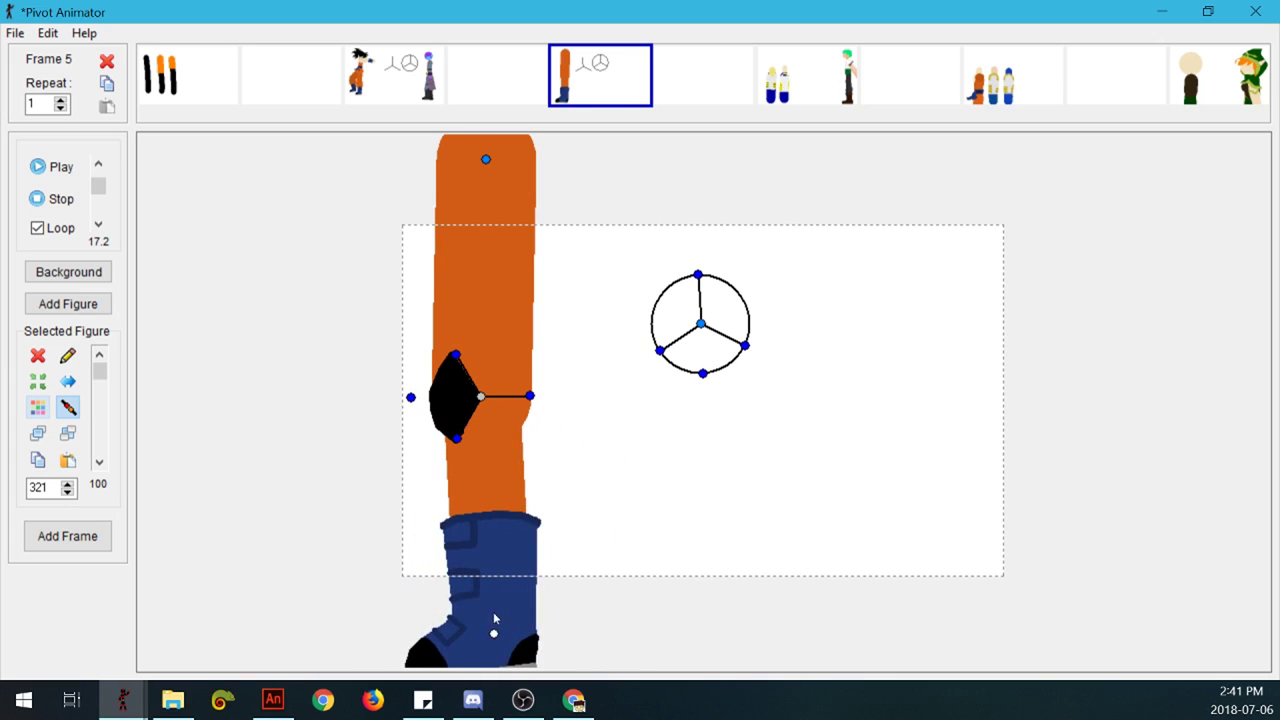
left_click_drag(501, 634, 492, 637)
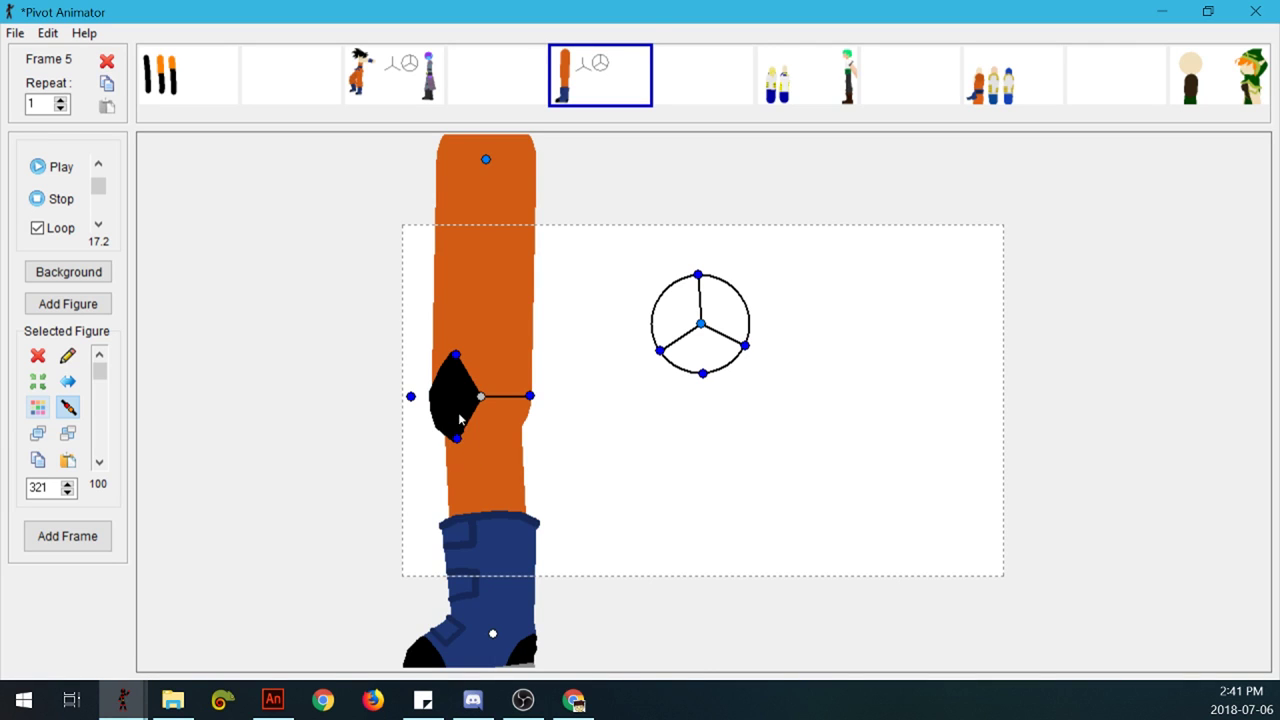
Step: Paste copies of the black knee patch and the whole leg, placing the leg copy near the canvas's far side
double_click(459, 419)
key("ctrl+a")
key("Return")
left_click(483, 397)
key("ctrl+c")
key("ctrl+v")
left_click_drag(507, 180, 929, 207)
Step: Delete the black knee patch from the copied leg
left_click(890, 467)
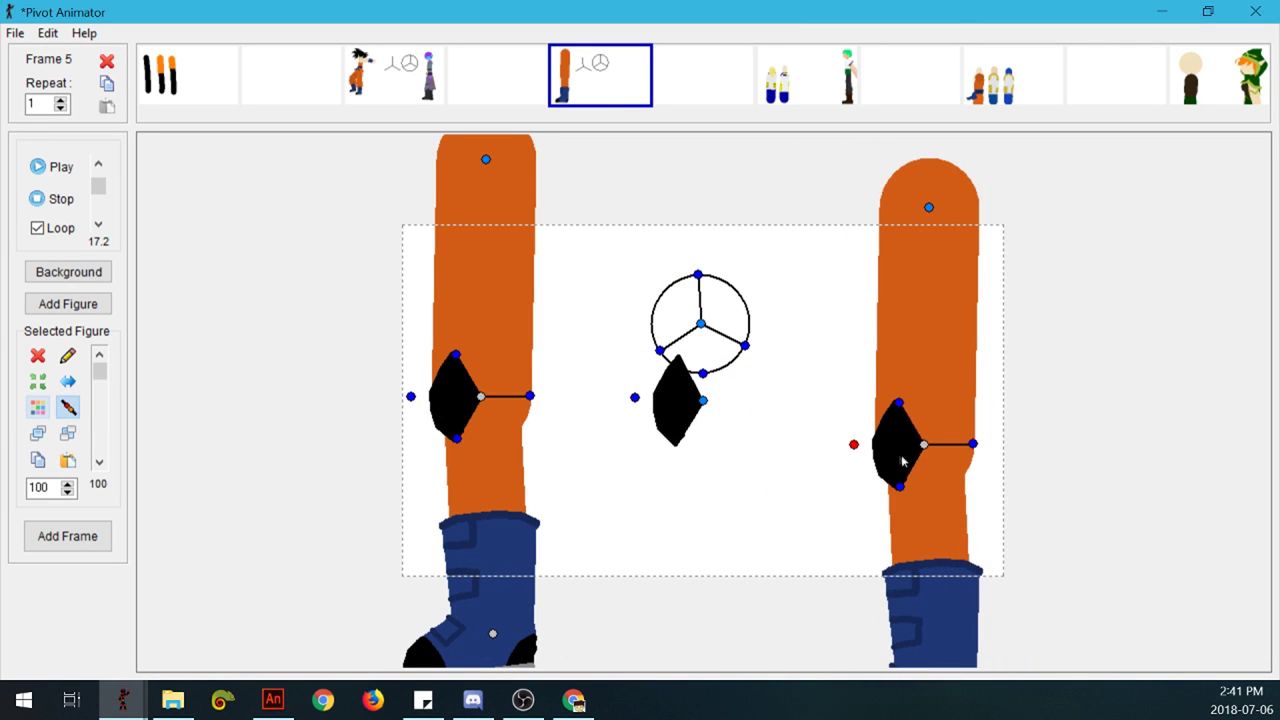
key("Delete")
left_click(68, 355)
left_click(673, 272)
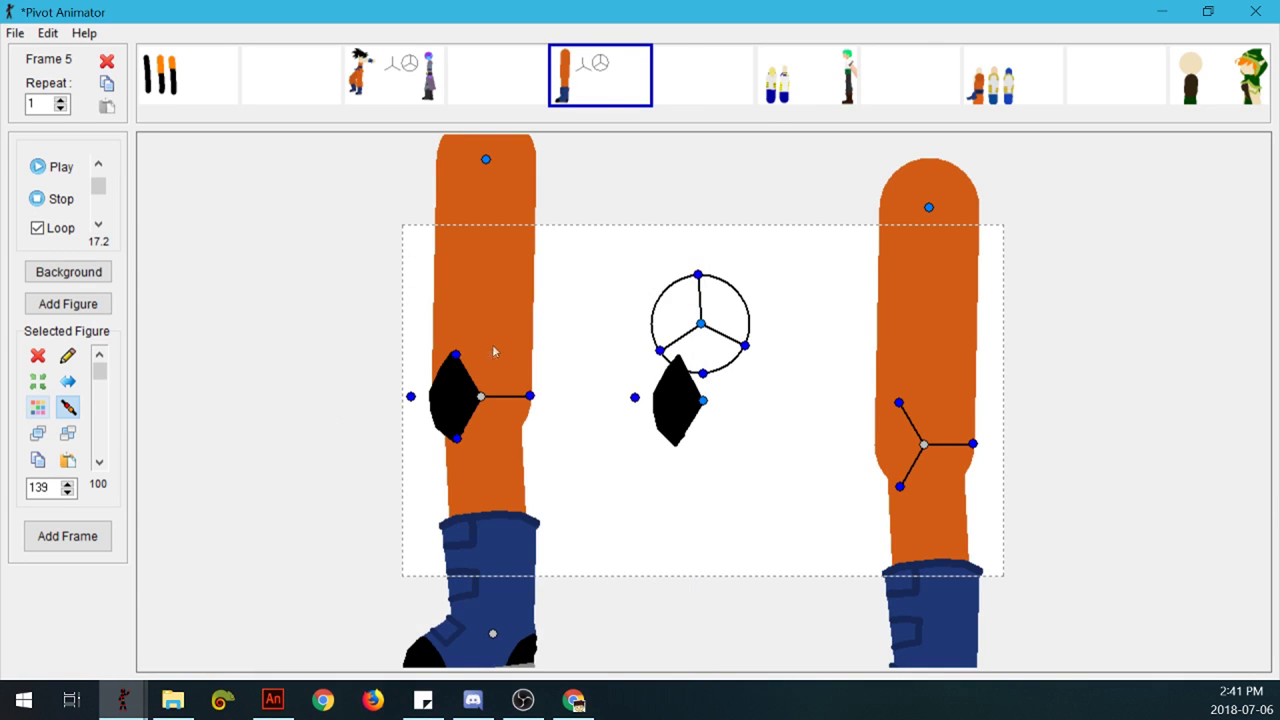
Step: Fold the original leg's three line arms together behind the knee and colour them grey
mouse_move(457, 354)
left_mouse_down()
mouse_move(532, 395)
mouse_move(643, 404)
mouse_move(528, 400)
left_mouse_up()
left_click_drag(647, 398, 539, 402)
left_click_drag(645, 390, 530, 398)
left_click(500, 397)
left_click(626, 301)
left_click(569, 437)
Step: Bend the original leg's lower part backward about the knee and return it to a nearly straight pose
left_click_drag(488, 638, 561, 560)
left_click(591, 608)
left_click_drag(592, 608, 717, 362)
key("ctrl+z")
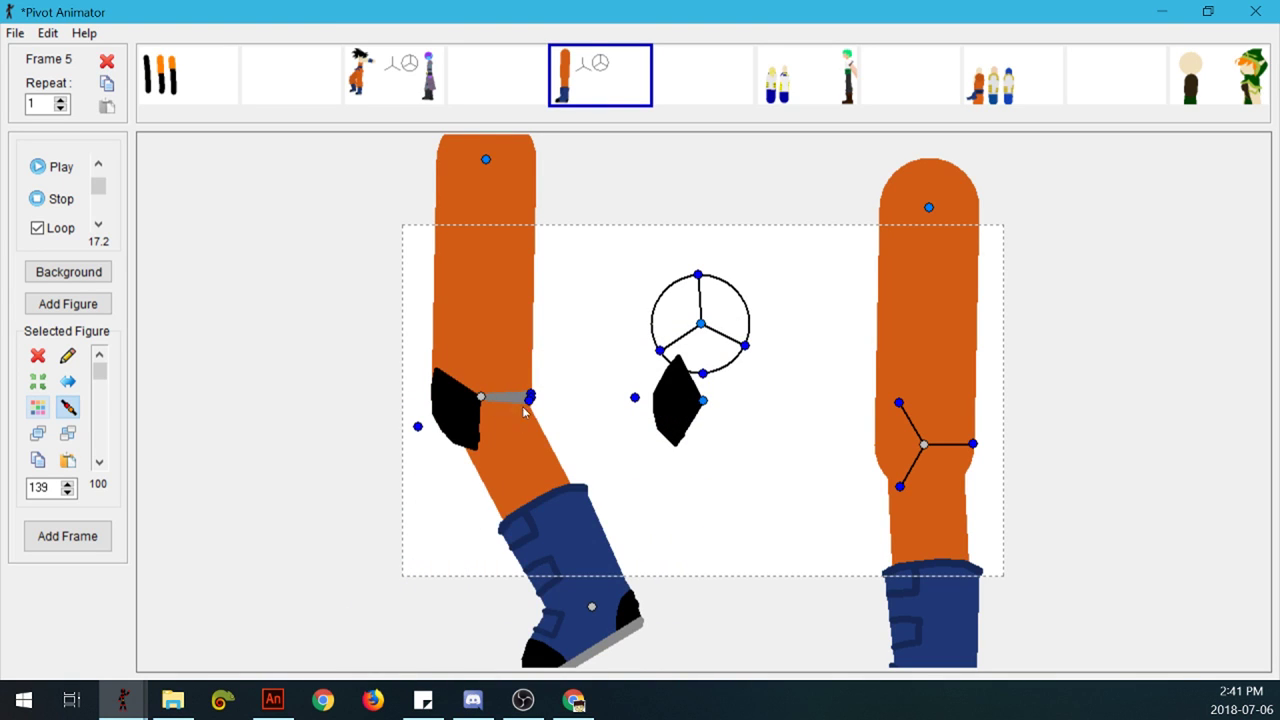
left_click_drag(591, 609, 491, 490)
Step: Shift the spare black patch slightly down, gather the copied leg's three line arms behind its knee and colour them grey
left_click_drag(703, 401, 710, 441)
left_click_drag(900, 486, 1000, 463)
left_click_drag(899, 403, 974, 441)
left_click_drag(1036, 446, 973, 449)
left_click(38, 407)
left_click(625, 299)
left_click(567, 435)
Step: Reposition and straighten the copied leg, and pull its lower part away from the thigh
left_click_drag(929, 207, 881, 168)
left_click_drag(886, 638, 878, 650)
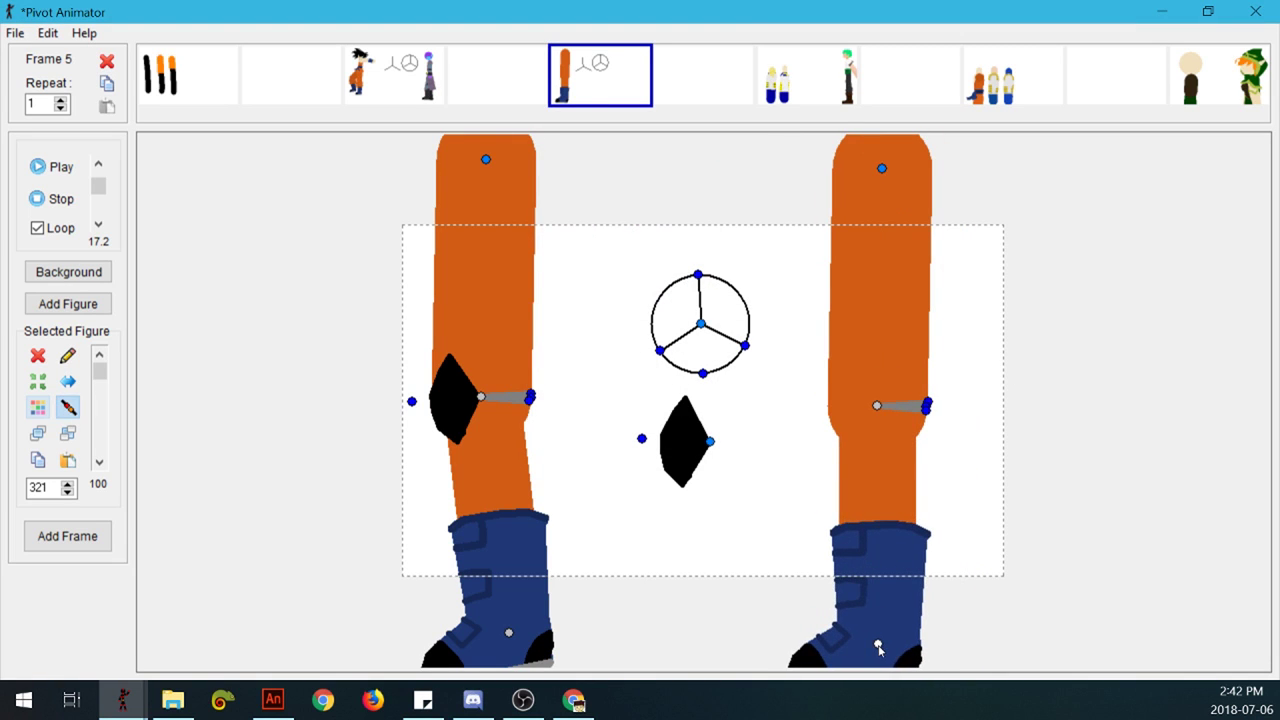
left_click_drag(877, 405, 757, 463)
Step: Join the spare black patch to the top of the detached lower leg and bring the patch to the front
left_click(709, 443)
key("j")
left_click(758, 465)
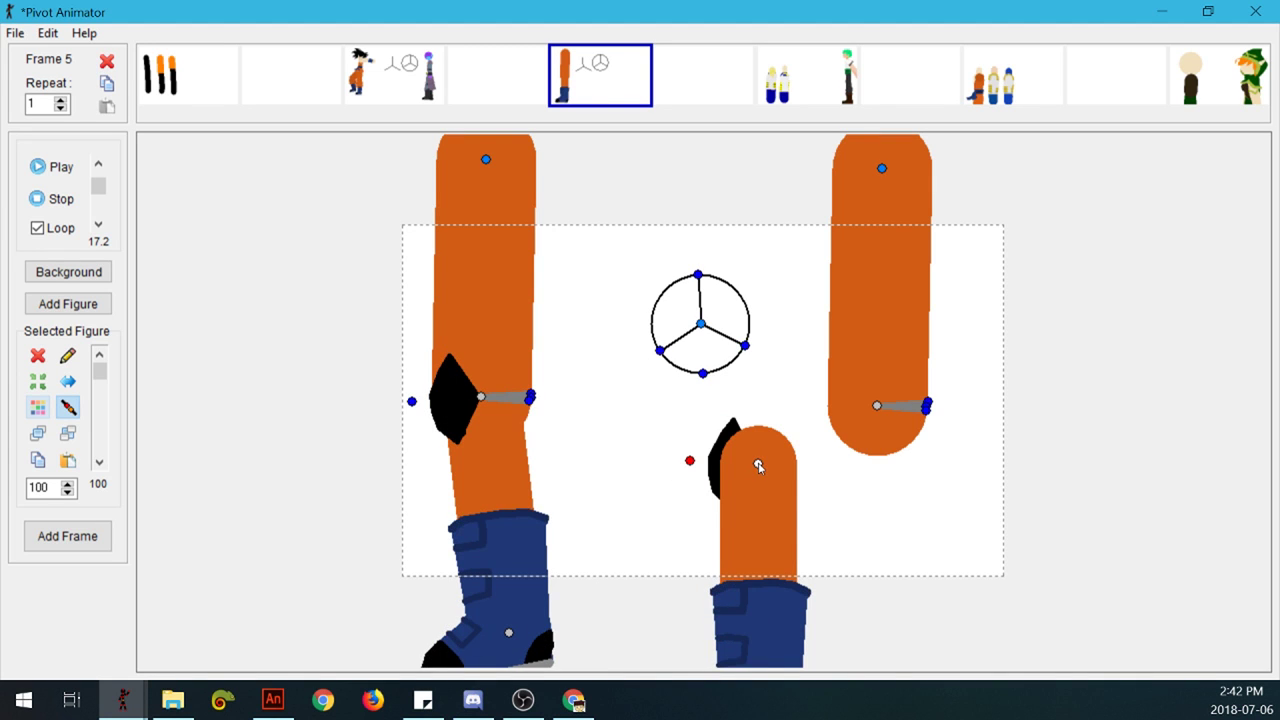
key("f")
Step: Move the detached lower leg with its black patch beside the copied thigh and join it at the knee
left_click_drag(758, 465, 771, 379)
key("j")
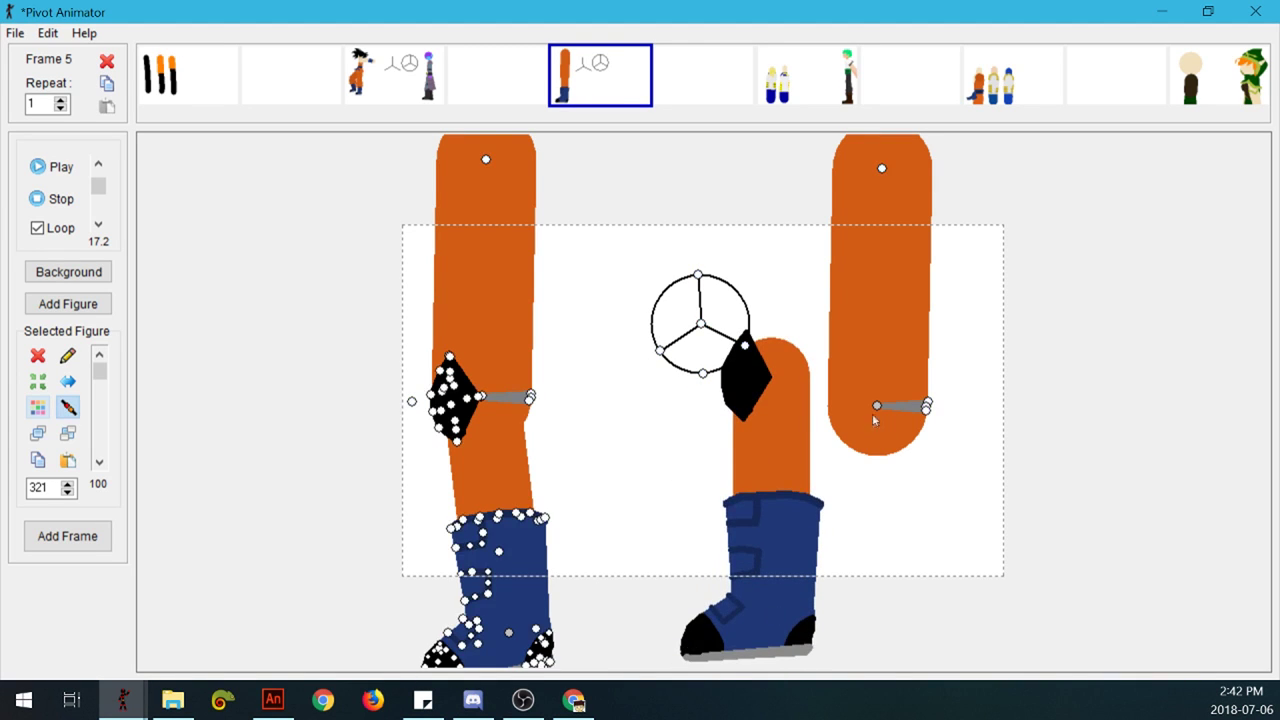
left_click(876, 407)
left_click(846, 402)
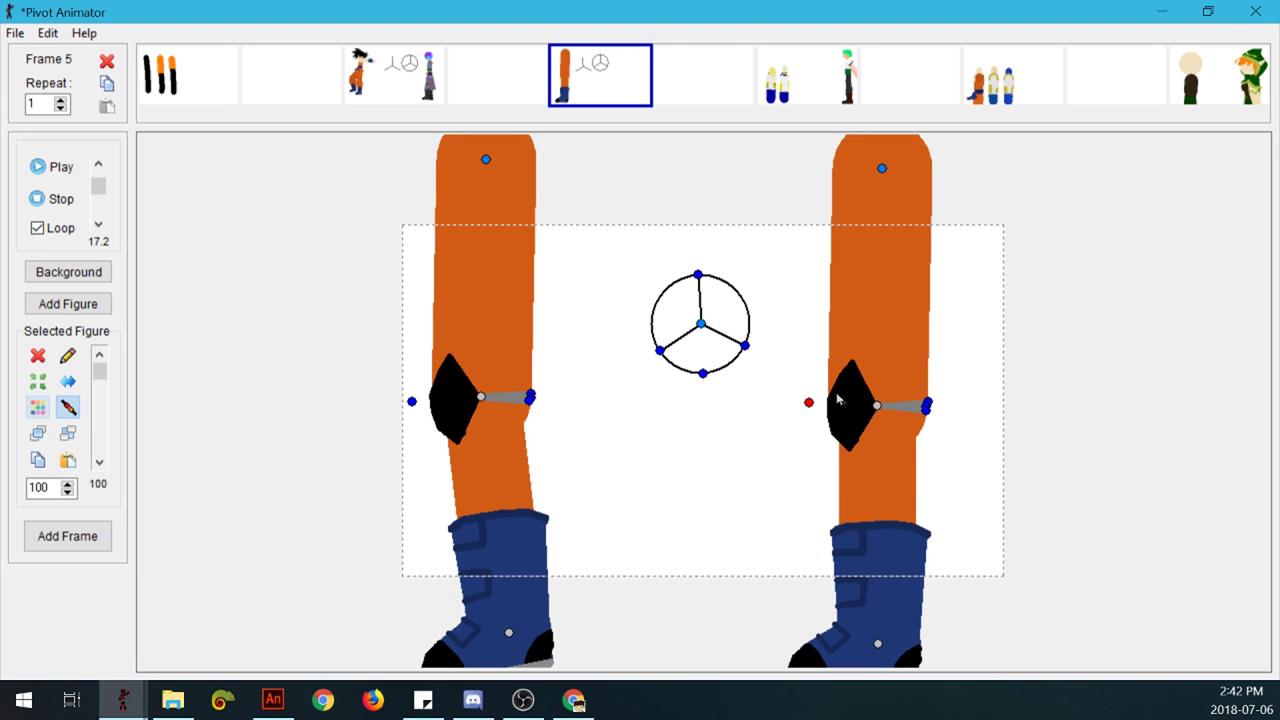
Step: Replace the copied leg's knee patch with an edited version lacking the outer side handle, and keep the old figure type in the list
double_click(851, 416)
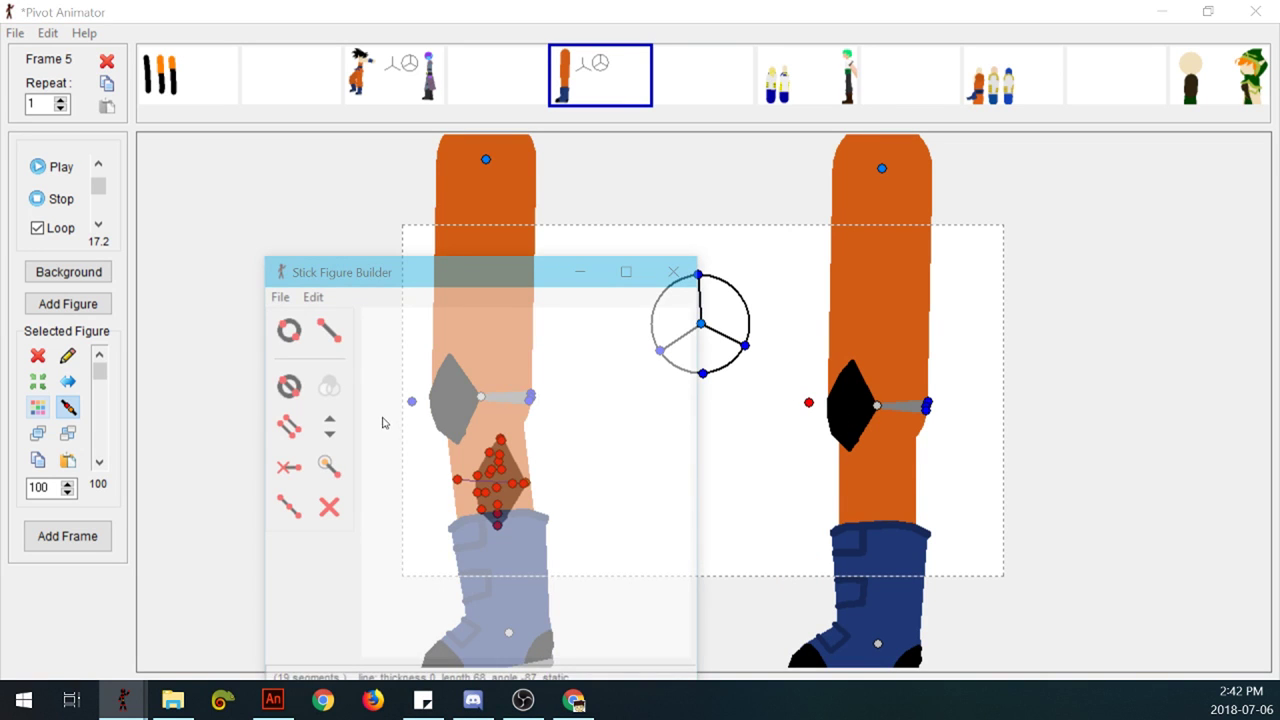
left_click(789, 478)
left_click(833, 418)
key("Delete")
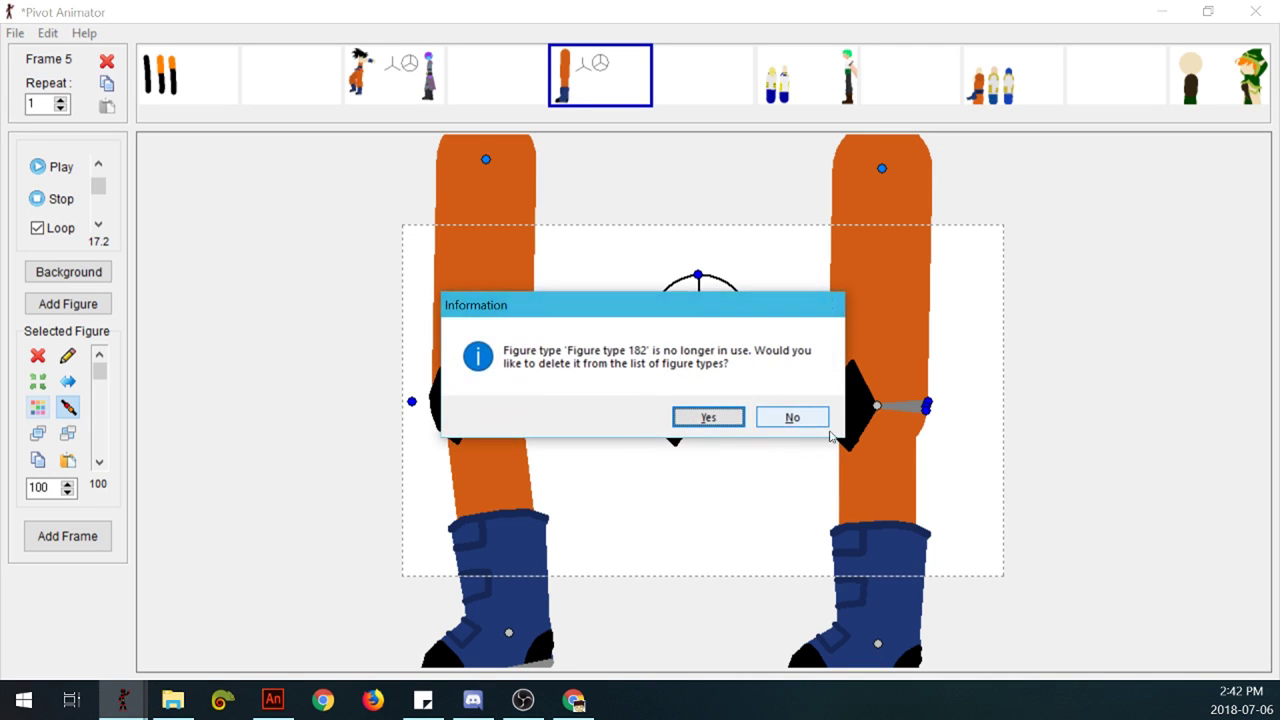
left_click(806, 417)
Step: Pull the lower leg away from the copied thigh, join the edited patch to its top, and straighten the thigh
key("j")
left_click_drag(876, 406, 736, 463)
left_click(703, 401)
key("j")
left_click(772, 416)
left_click_drag(903, 407, 883, 417)
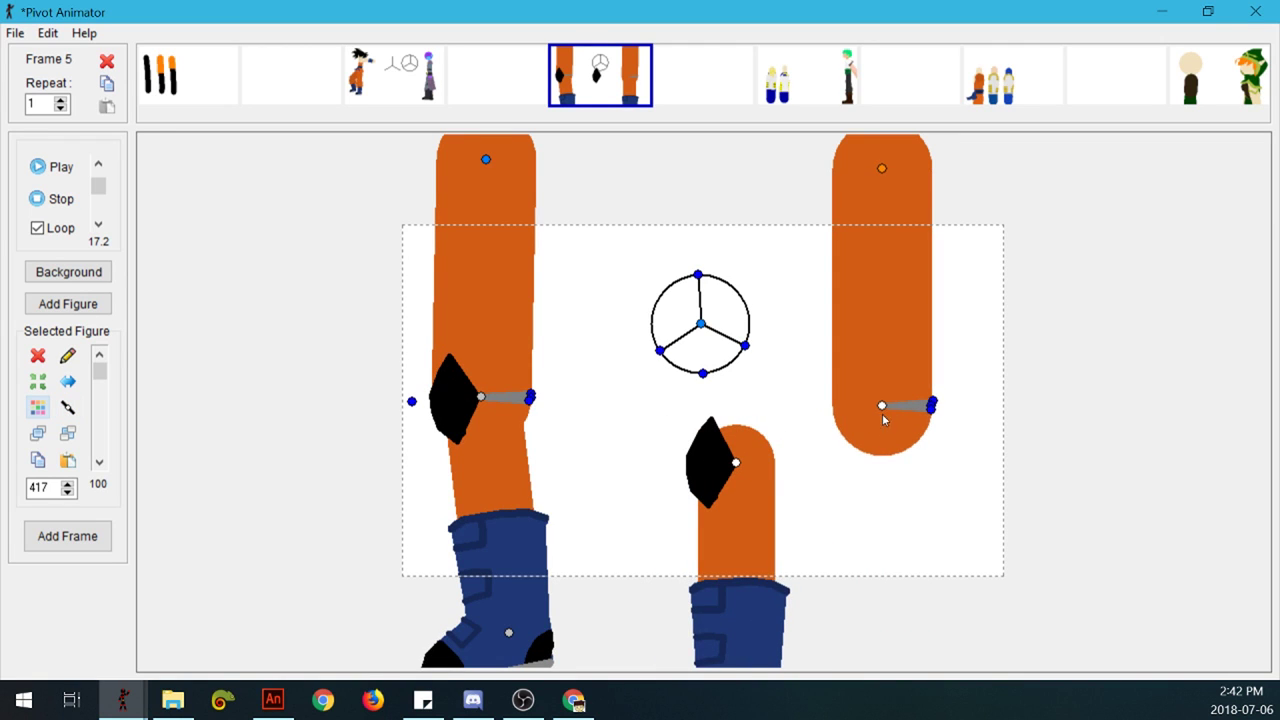
Step: Rejoin the lower leg to the copied thigh, angle the leg forward, and bend its lower part far backward at the knee
left_click_drag(739, 460, 775, 510)
left_click_drag(734, 621, 749, 549)
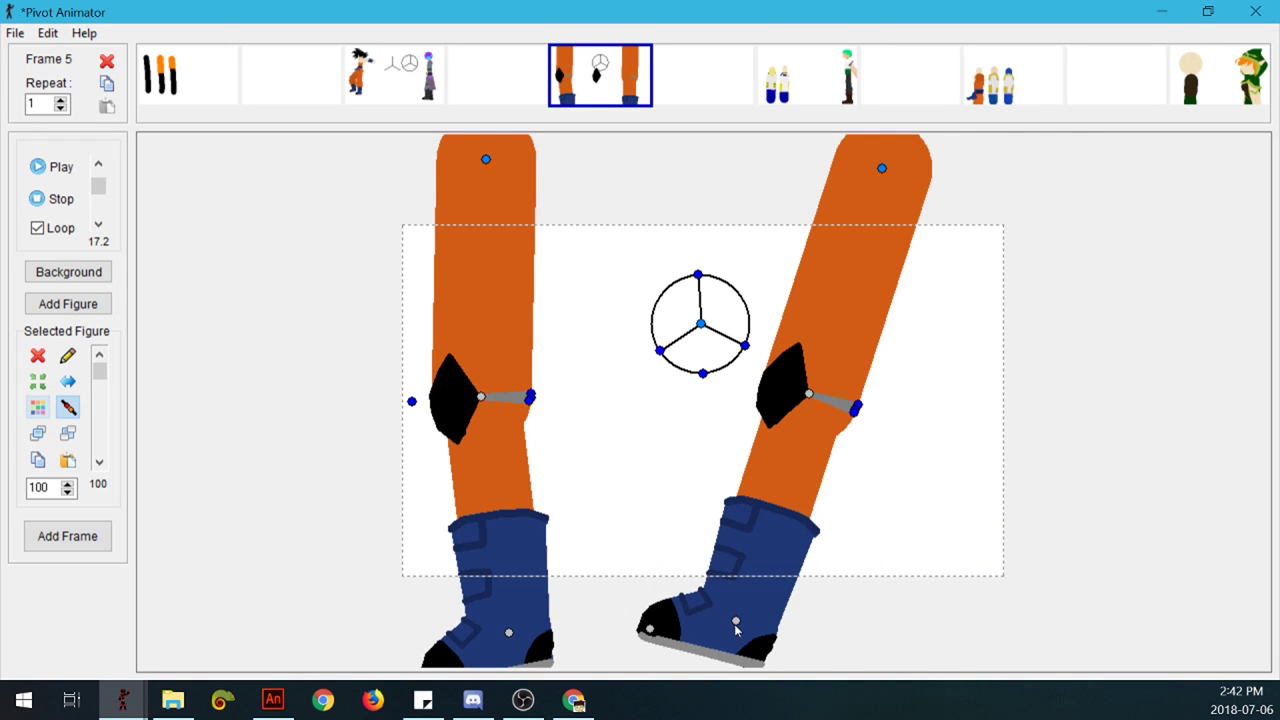
left_click_drag(735, 625, 1070, 535)
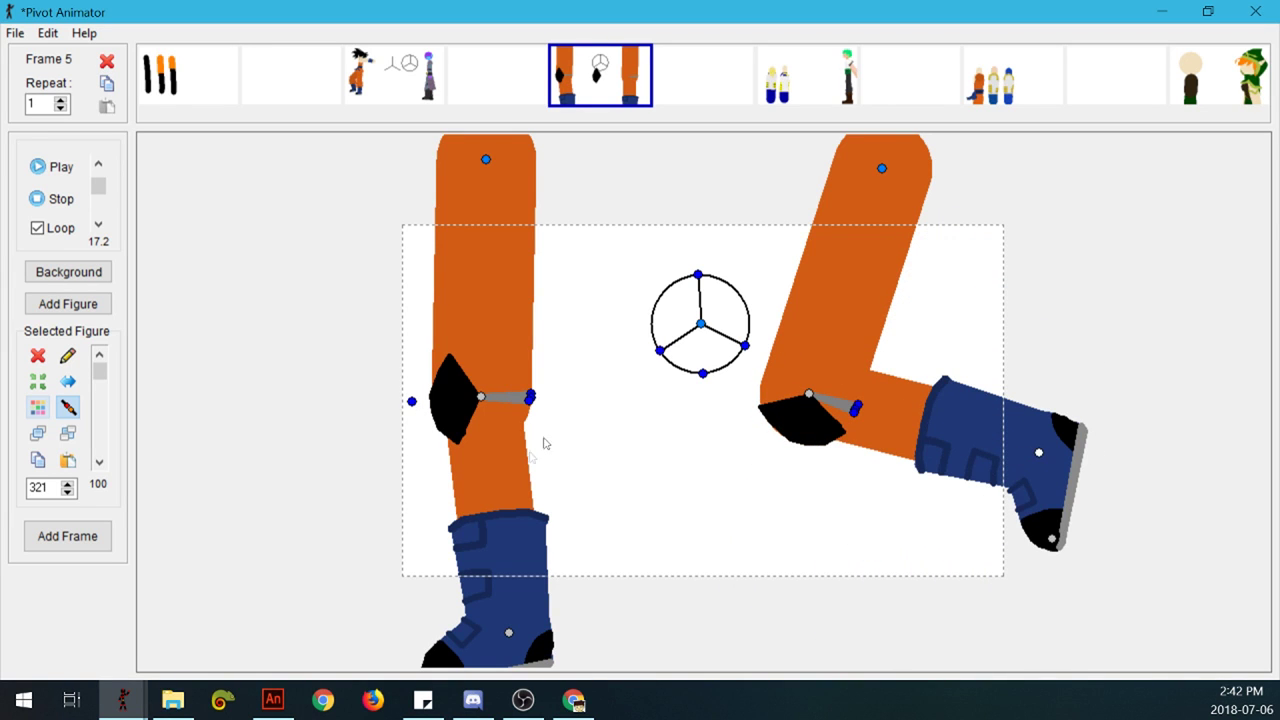
Step: Try swinging the copied leg's lower part forward and backward about the knee, and undo these pose changes
mouse_move(508, 633)
left_mouse_down()
mouse_move(477, 628)
mouse_move(515, 634)
left_mouse_up()
key("ctrl+z")
left_click_drag(1031, 452, 666, 558)
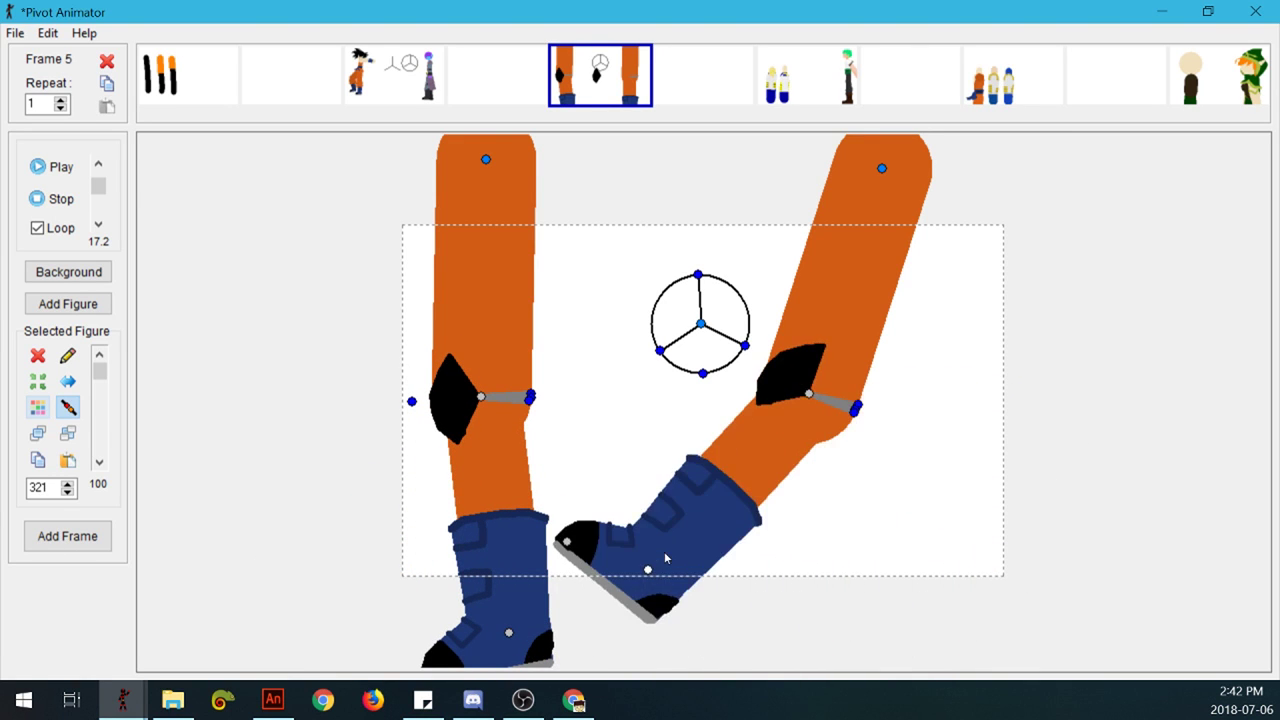
left_click(647, 571)
left_click_drag(647, 571, 35, 222)
left_click_drag(355, 475, 508, 692)
key("ctrl+z")
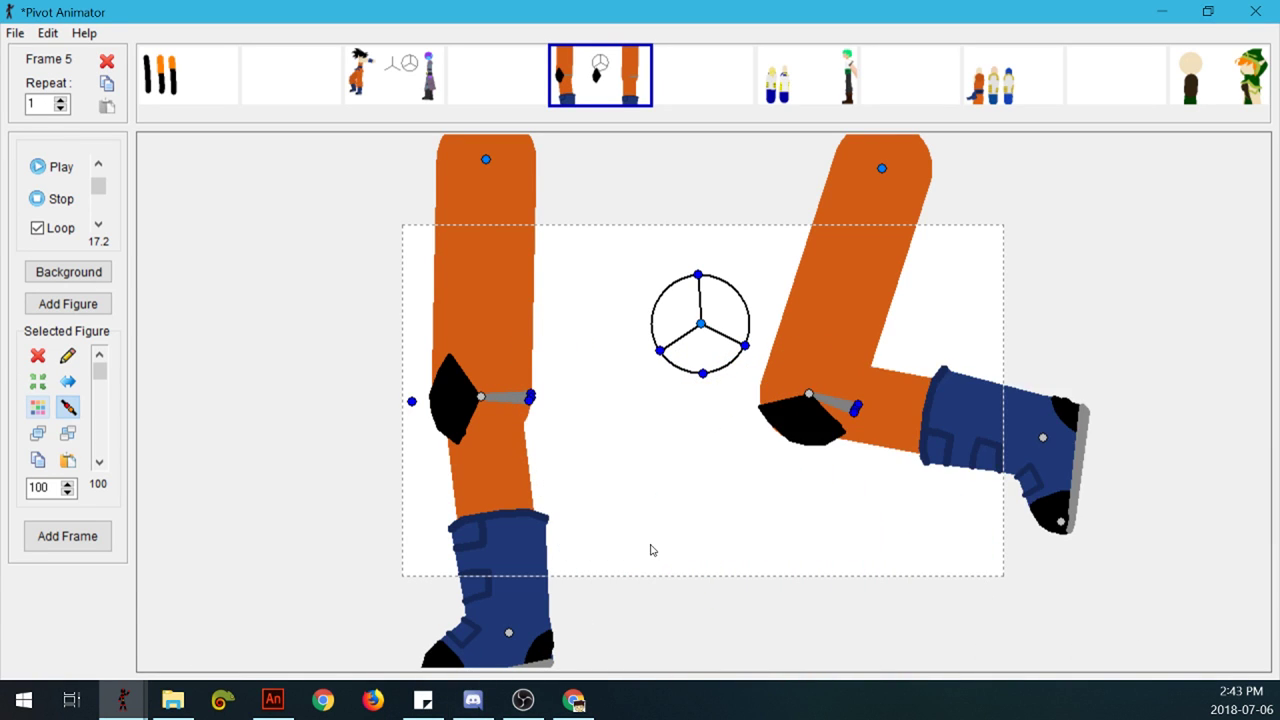
key("ctrl+z")
key("ctrl+z")
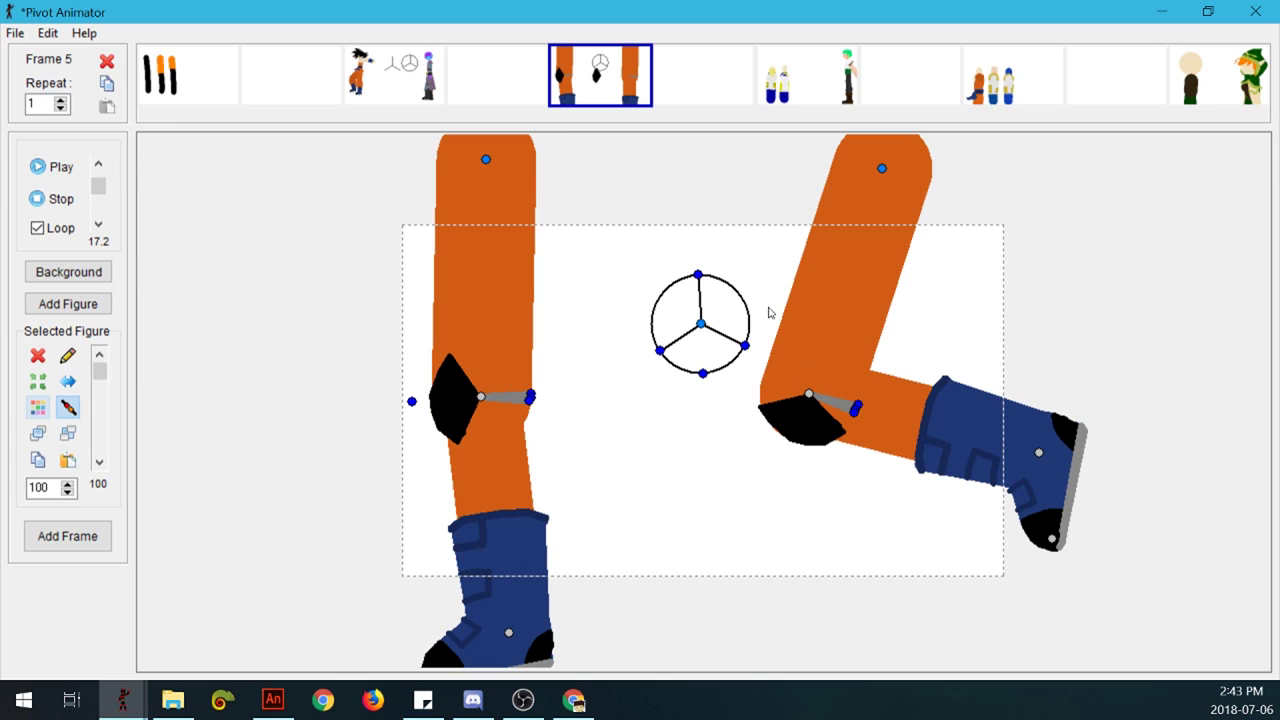